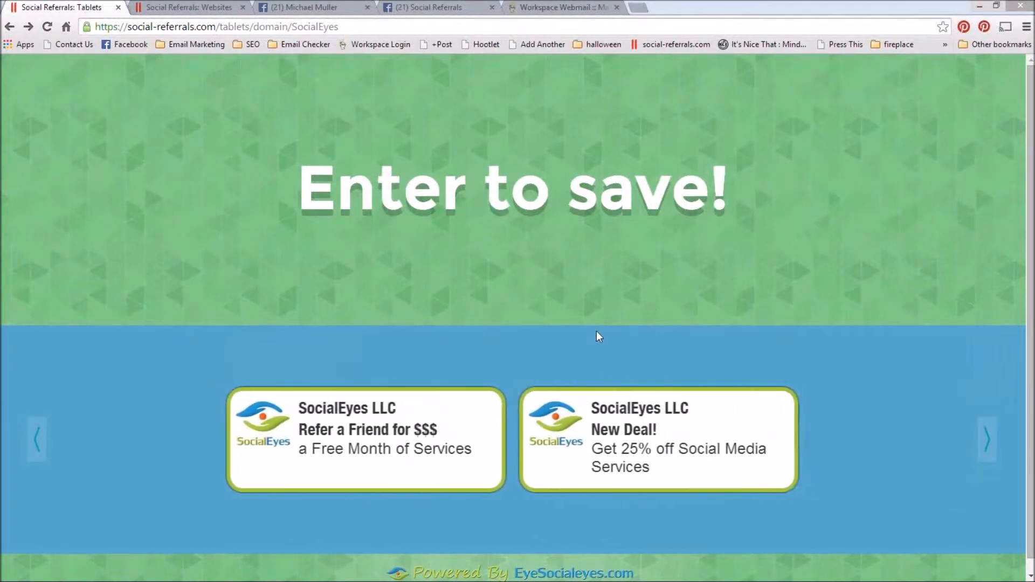
Step: Open the SocialEyes LLC "New Deal!" offer for 25% off Social Media Services and log in with Facebook
click(642, 455)
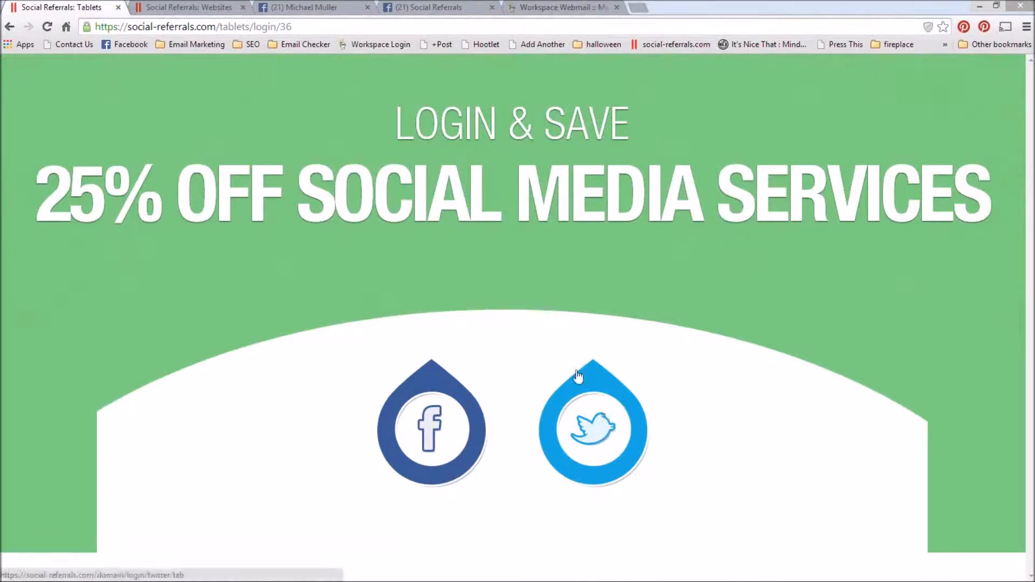
click(436, 439)
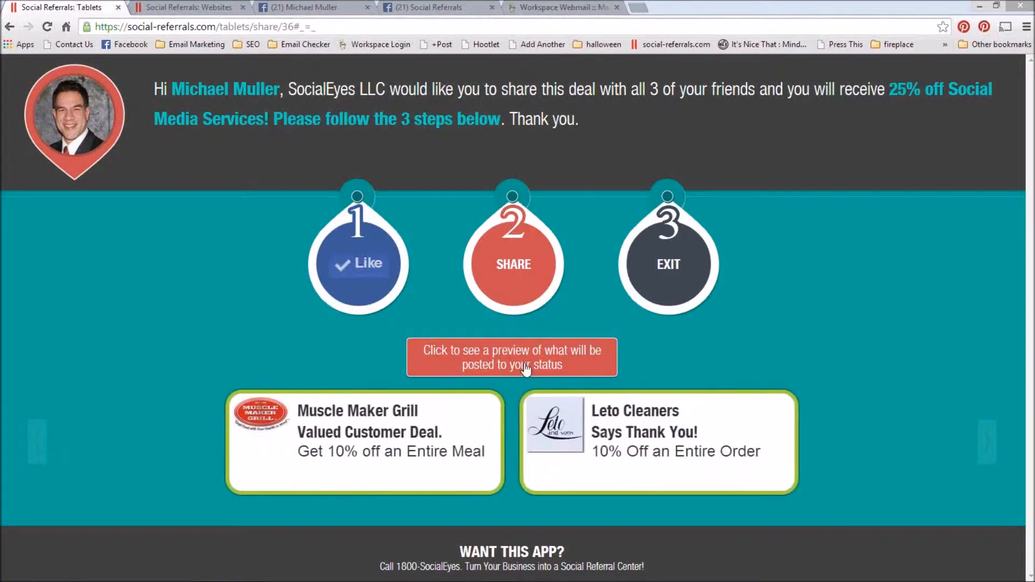
Step: Preview the Facebook status post for the 25% off deal, close the preview and share the deal
click(526, 368)
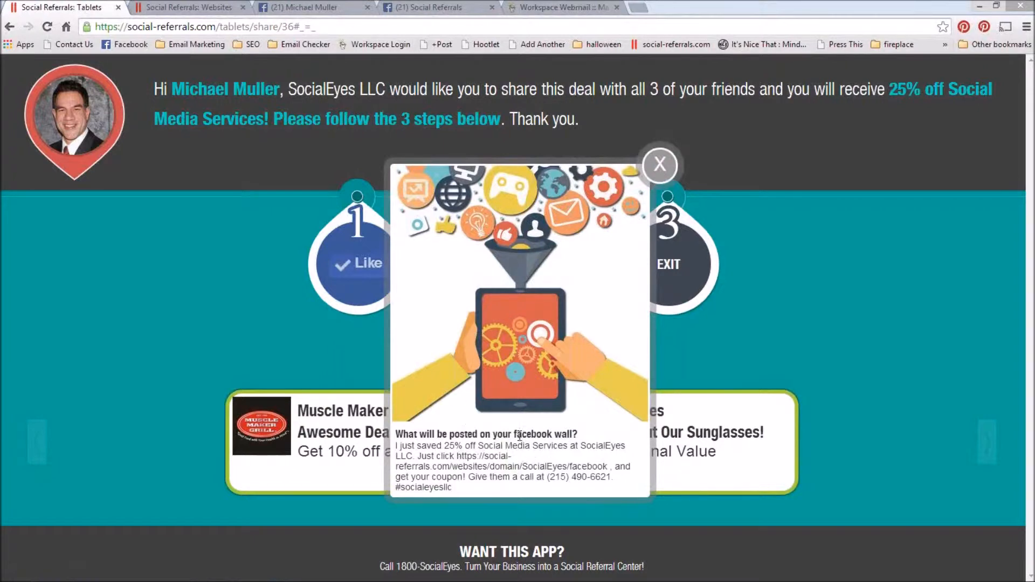
click(659, 167)
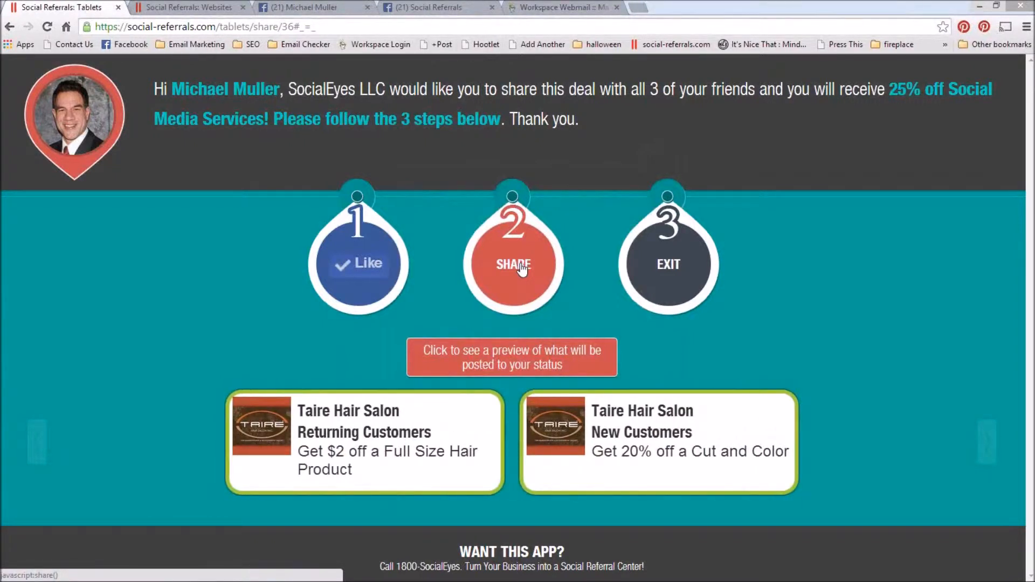
click(507, 270)
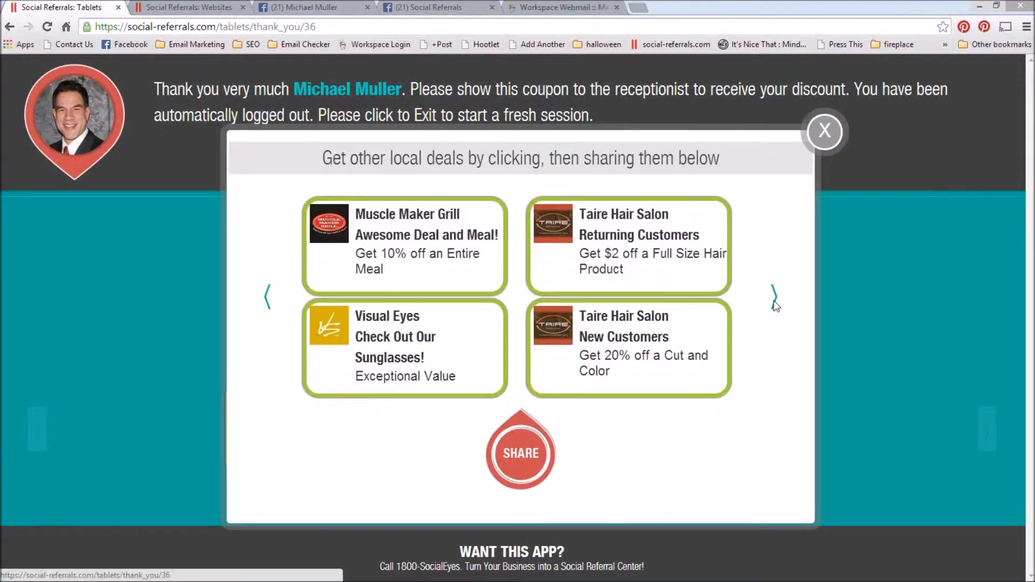
Step: Select the Leto Cleaners "Says Thank You!" and Muscle Maker Grill "Valued Customer Deal" offers and share both
click(774, 297)
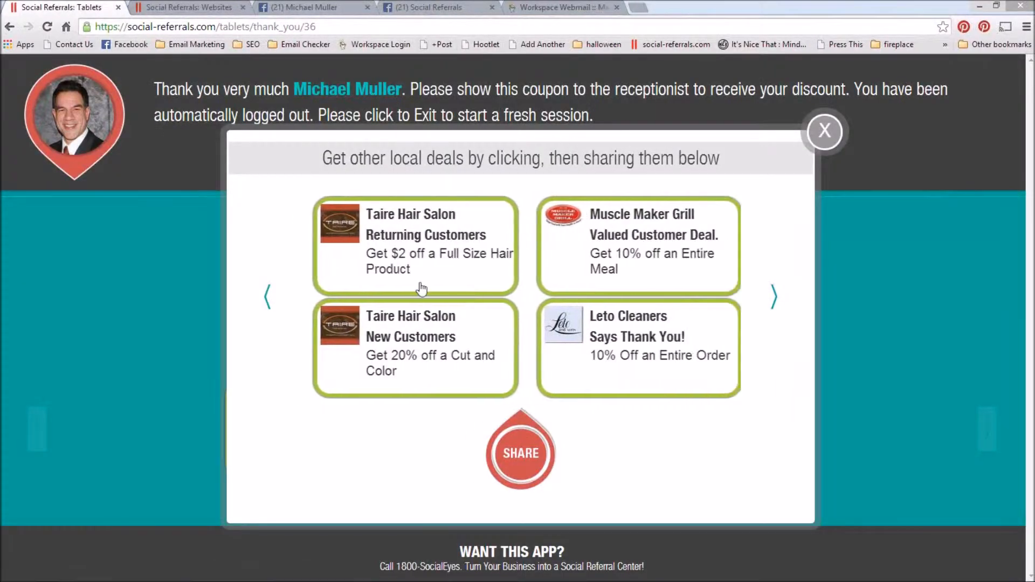
click(619, 348)
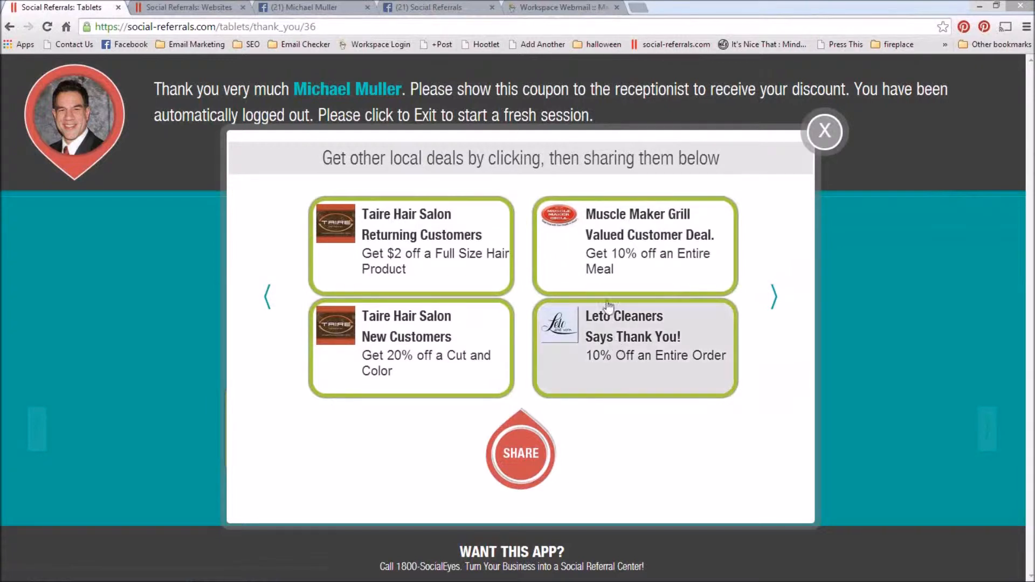
click(603, 257)
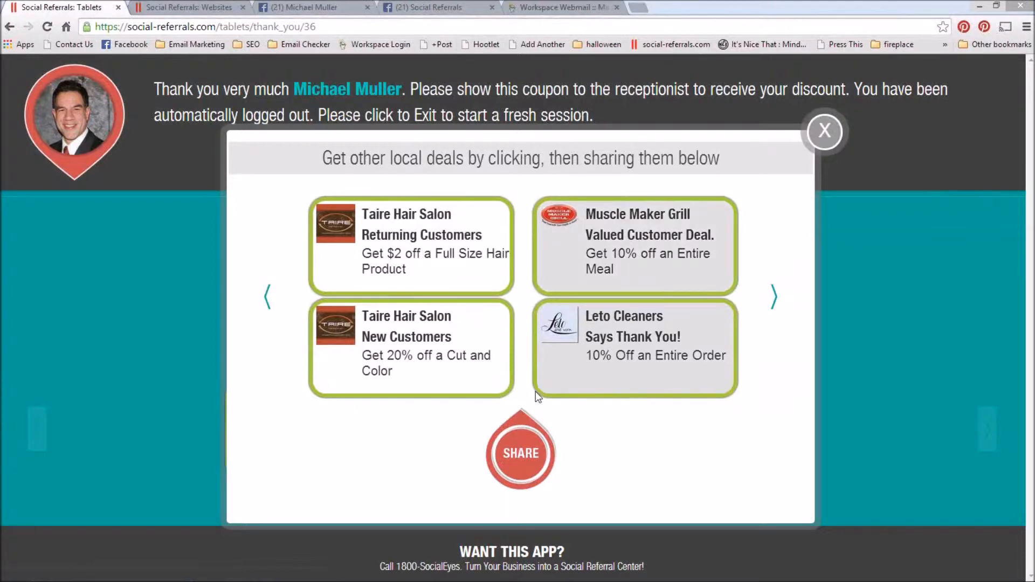
click(526, 455)
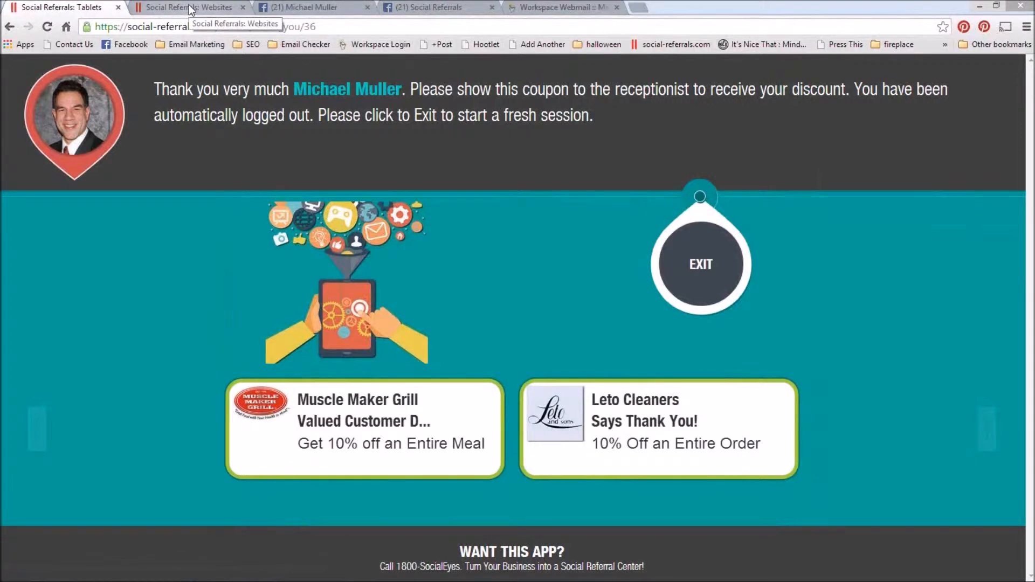
Step: View the shared deal post on the customer's Facebook timeline and open its SocialEyes coupon link
click(289, 8)
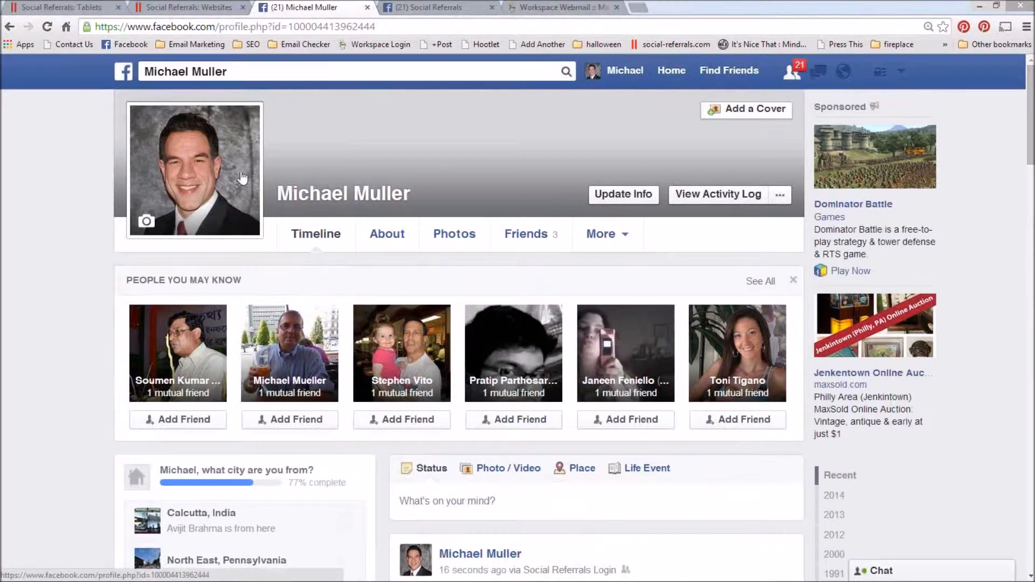
scroll(990, 306, down, 7)
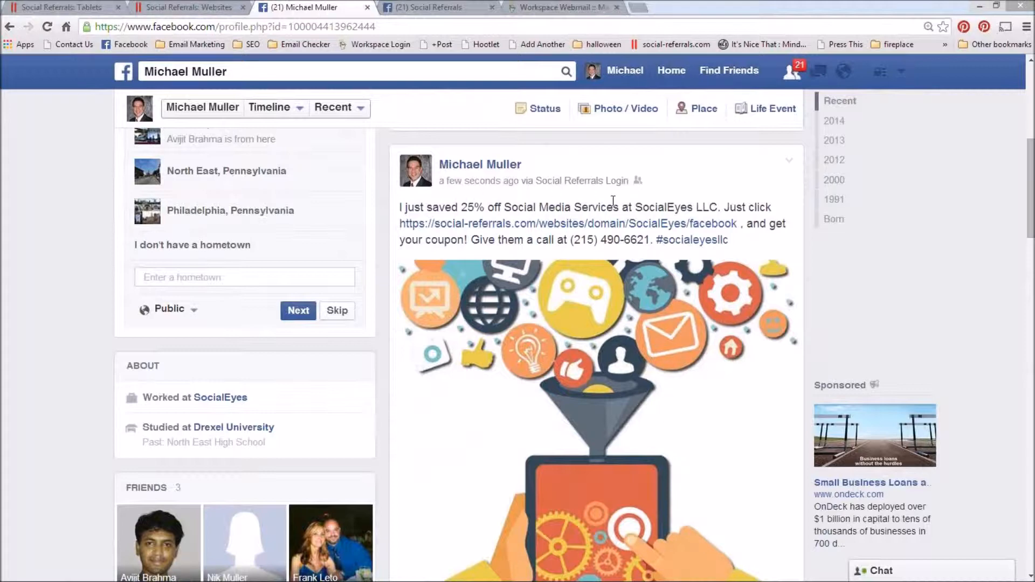
click(605, 225)
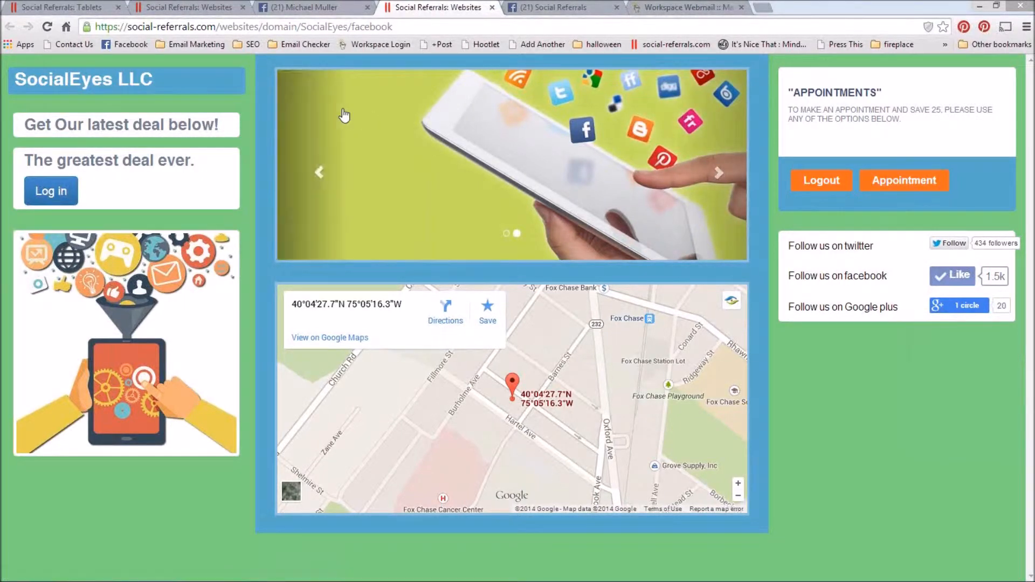
Step: Reload the Social Referrals Facebook page and read the newest post about the customer's 25% discount
click(551, 7)
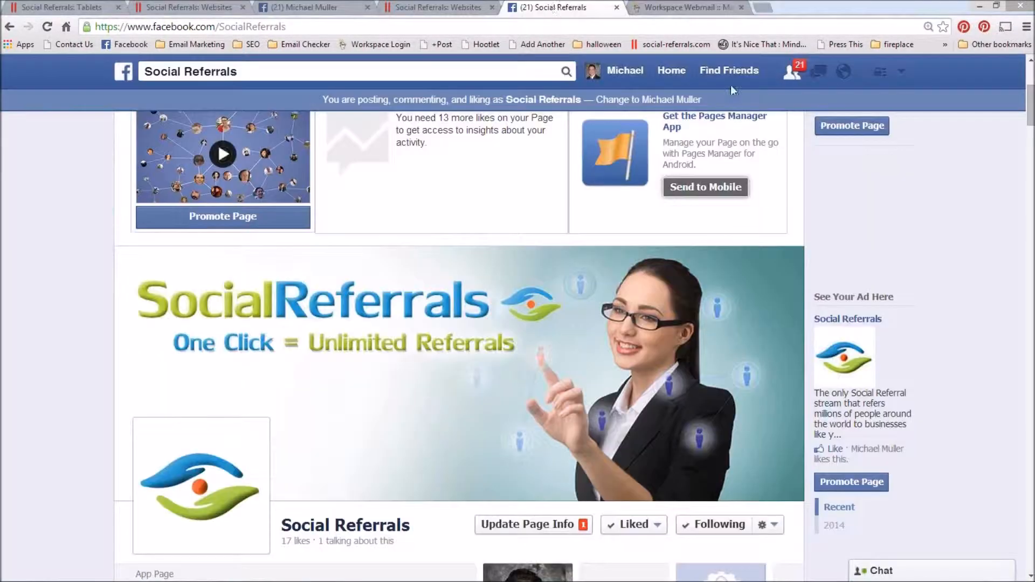
click(47, 28)
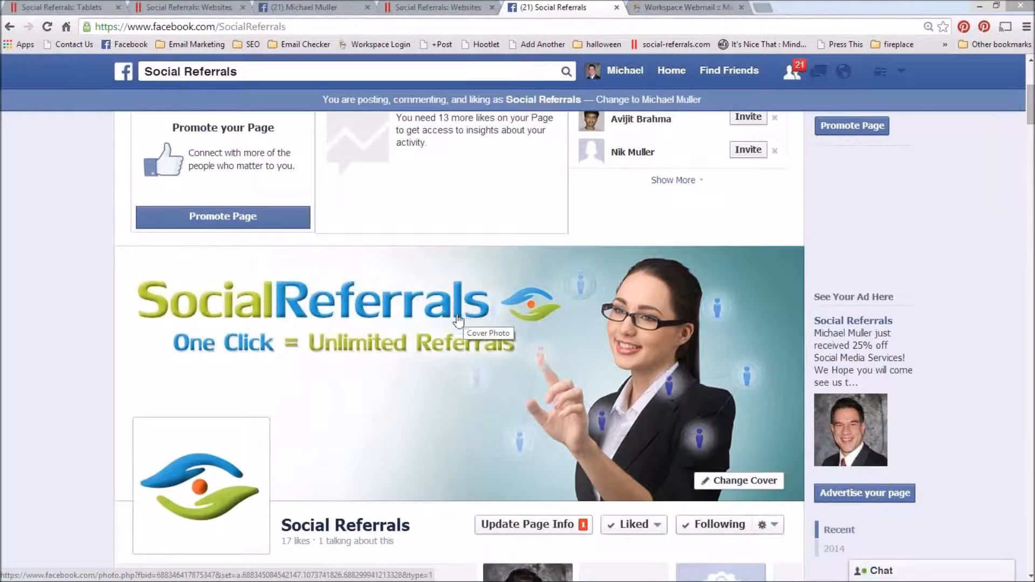
scroll(353, 322, down, 8)
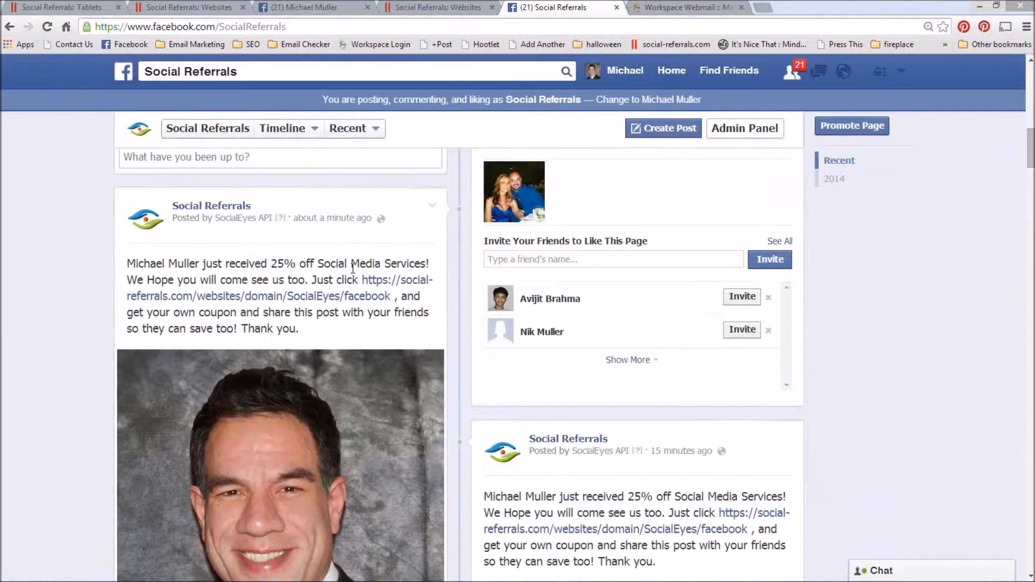
drag(206, 264, 127, 264)
click(266, 264)
drag(285, 264, 306, 263)
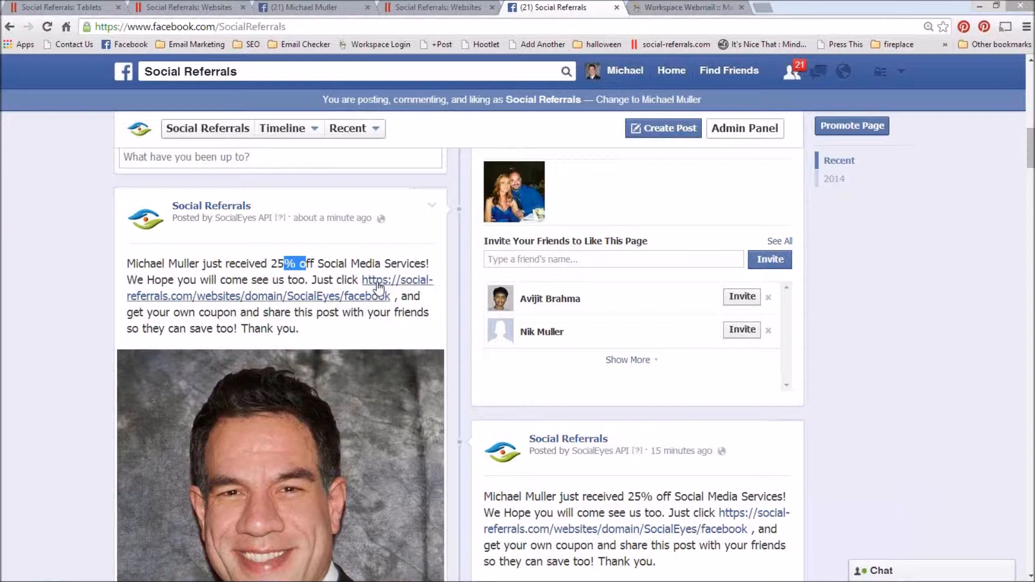
click(351, 267)
mouse_move(360, 280)
mouse_down()
mouse_move(395, 297)
mouse_move(353, 297)
mouse_up()
click(350, 266)
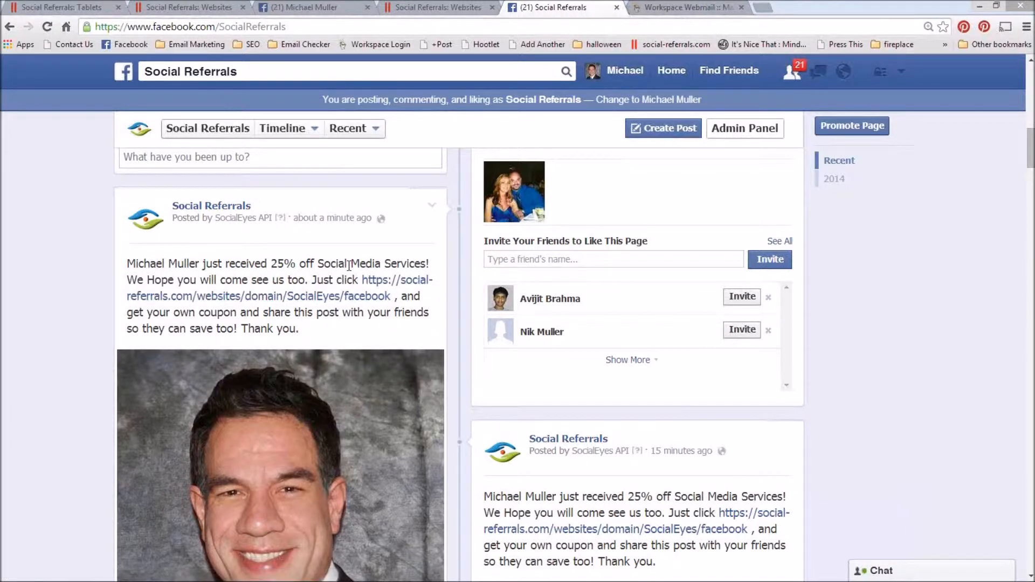
Step: Switch to Workspace Webmail, refresh the inbox and open the newest "Bigger Better More" email
click(676, 6)
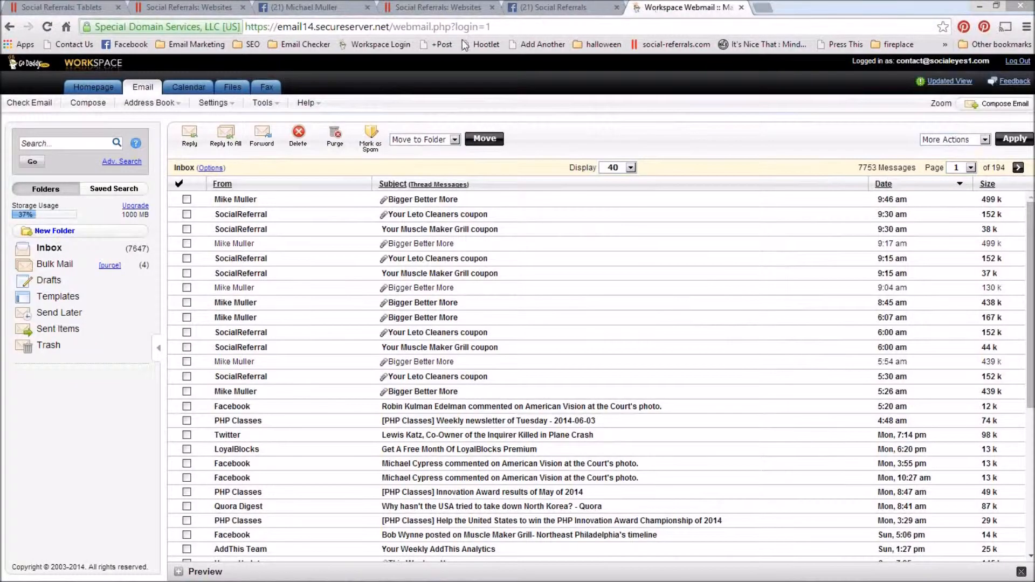
click(49, 249)
click(49, 249)
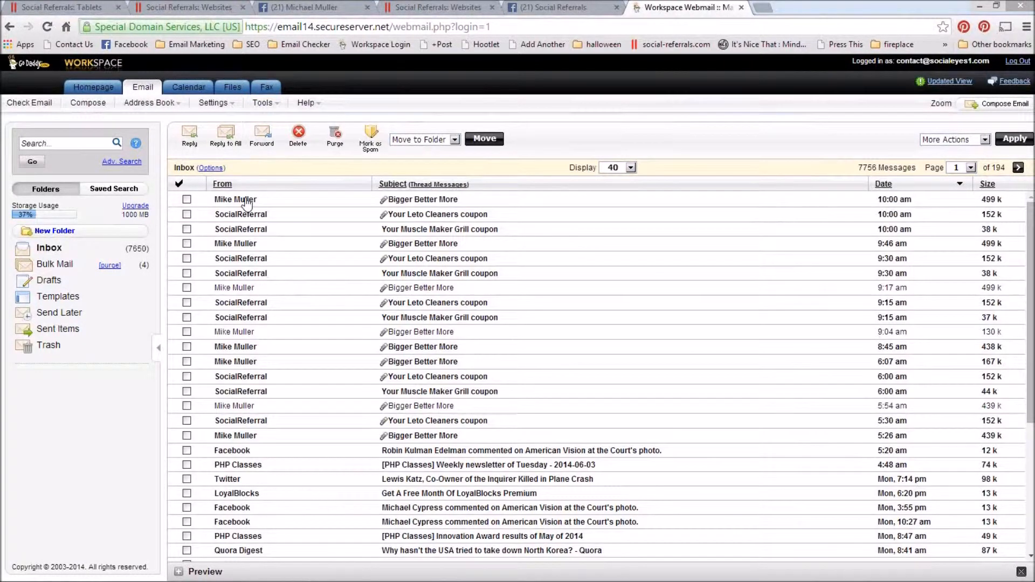
click(248, 201)
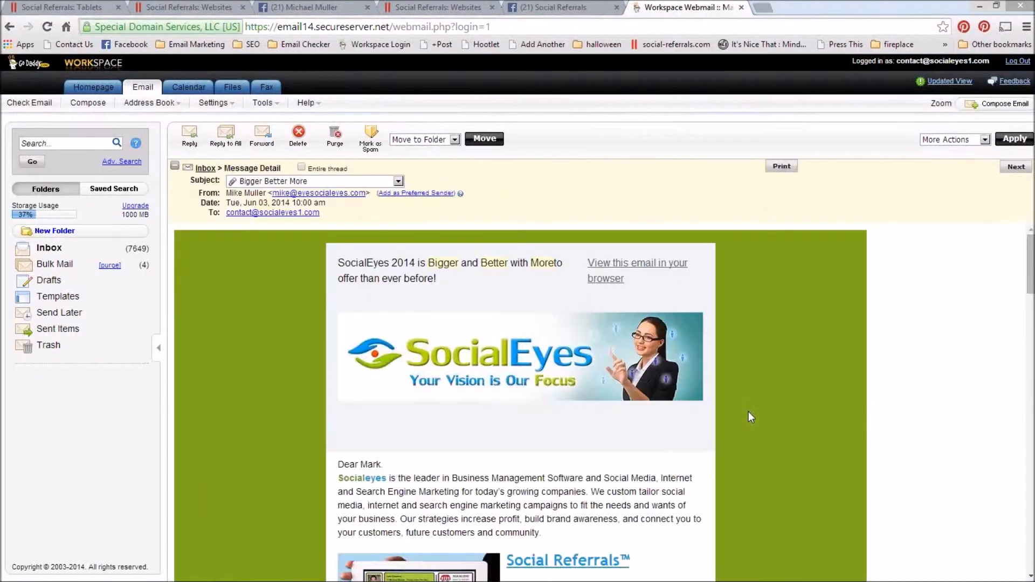
Step: Examine the SocialEyes marketing email from its header banner down to the footer and attachments
scroll(845, 407, down, 15)
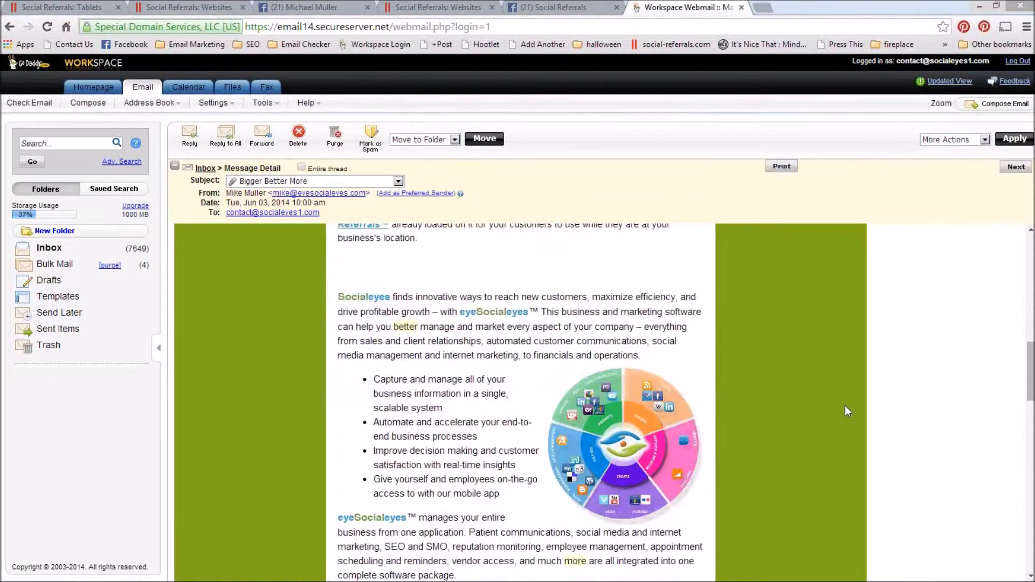
scroll(845, 405, up, 15)
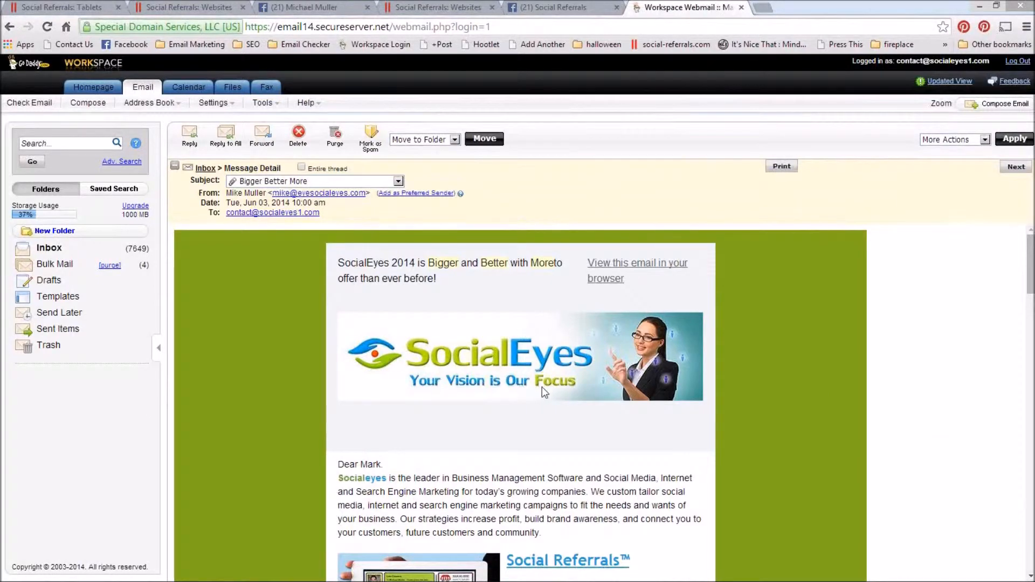
scroll(642, 402, down, 5)
scroll(770, 444, down, 18)
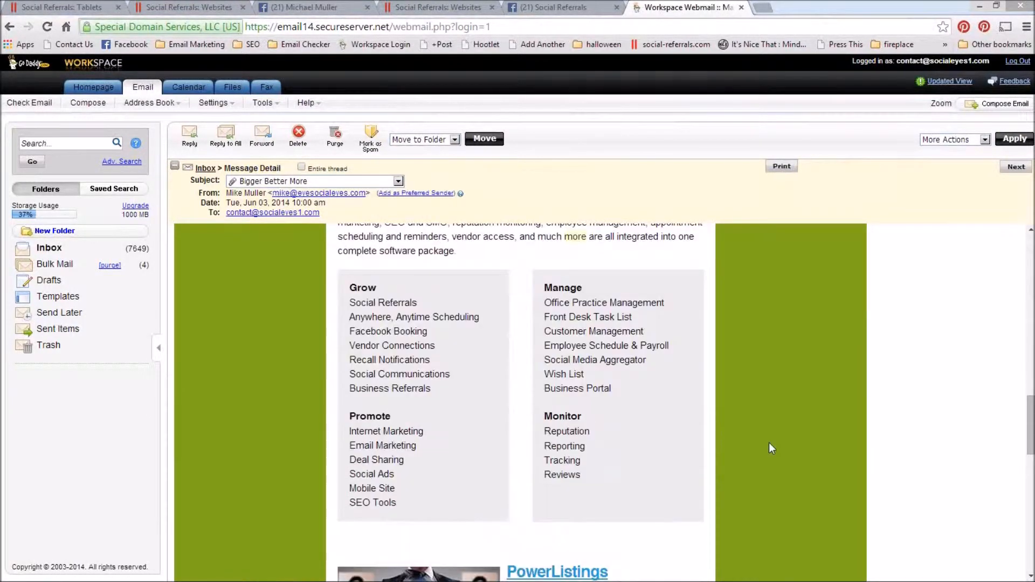
scroll(770, 444, down, 11)
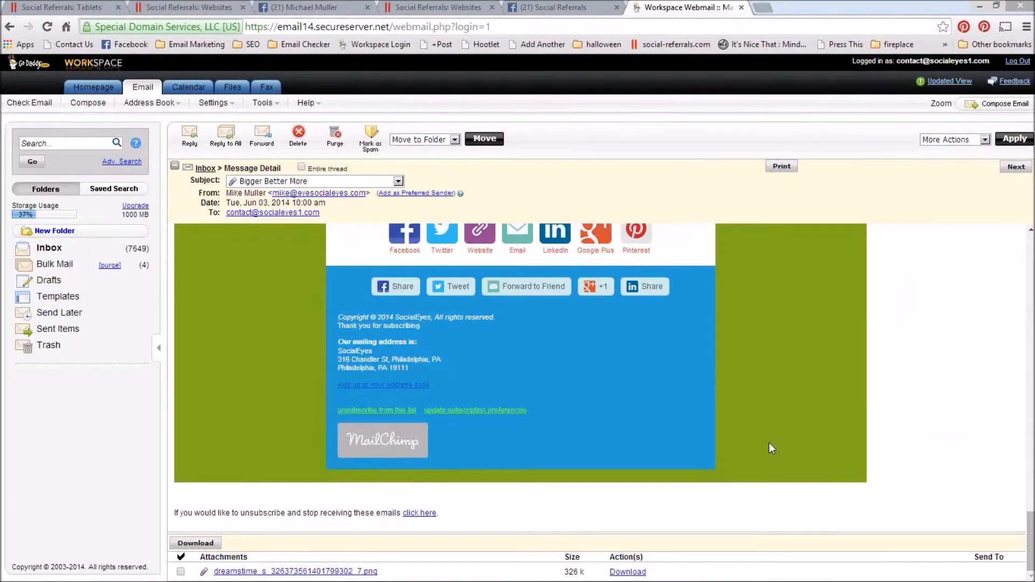
scroll(770, 444, up, 10)
scroll(770, 444, up, 20)
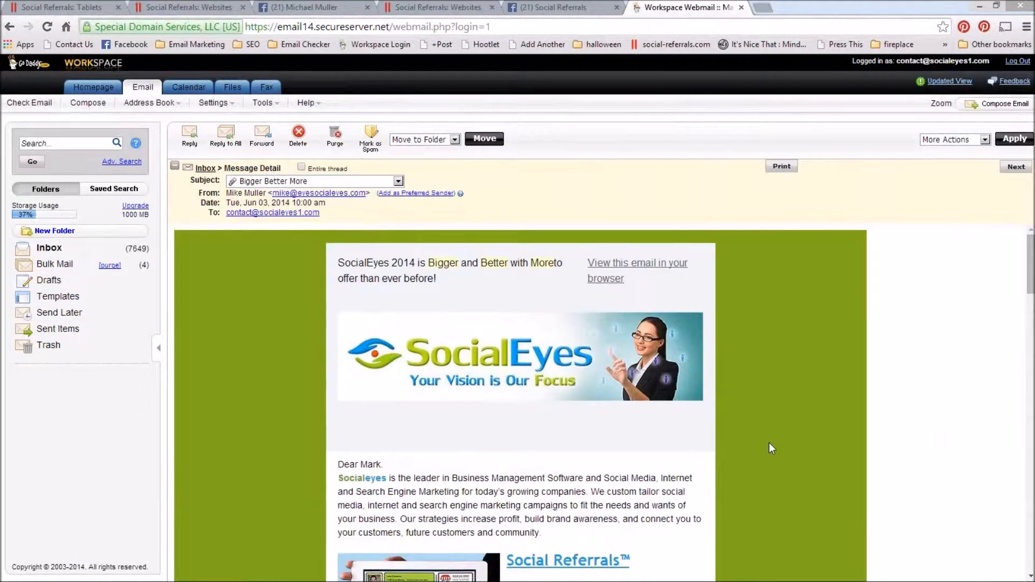
scroll(770, 444, down, 5)
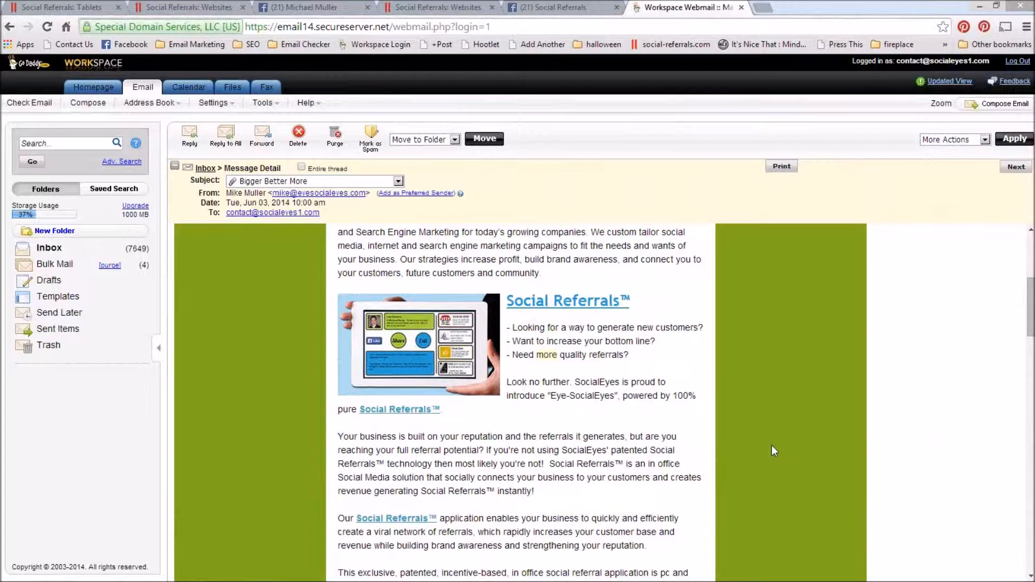
scroll(772, 446, down, 6)
scroll(771, 445, up, 11)
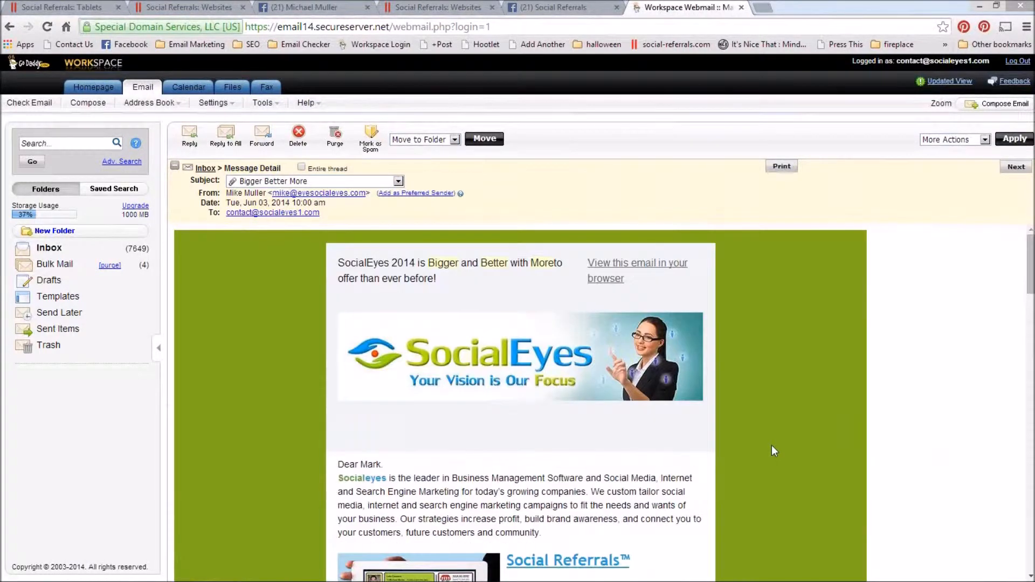
Step: Switch to the Social Referrals admin console window and log in with username socialeyes and the saved account password
key(alt+Tab)
key(alt+Tab)
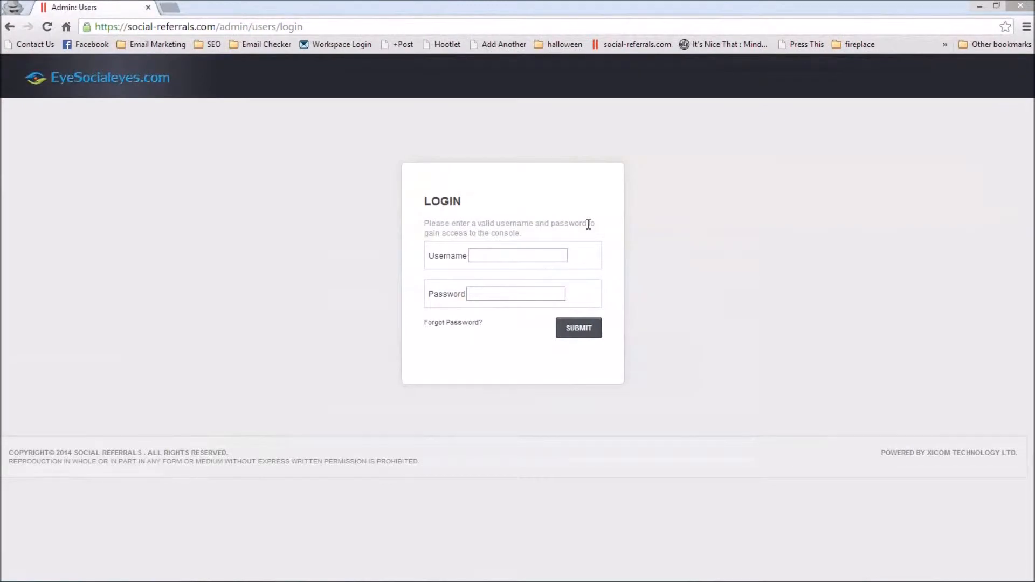
click(533, 253)
text(so)
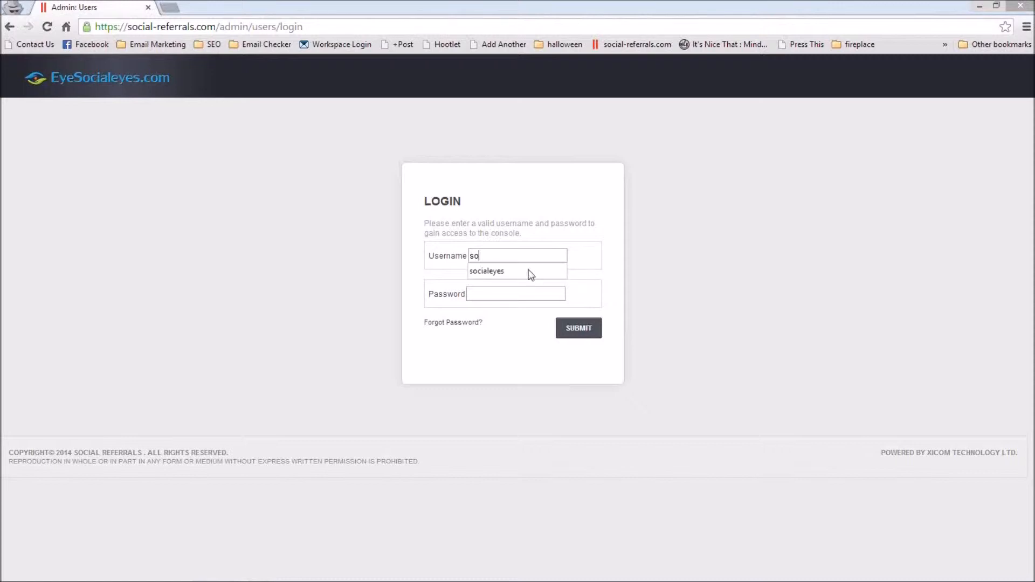
click(530, 273)
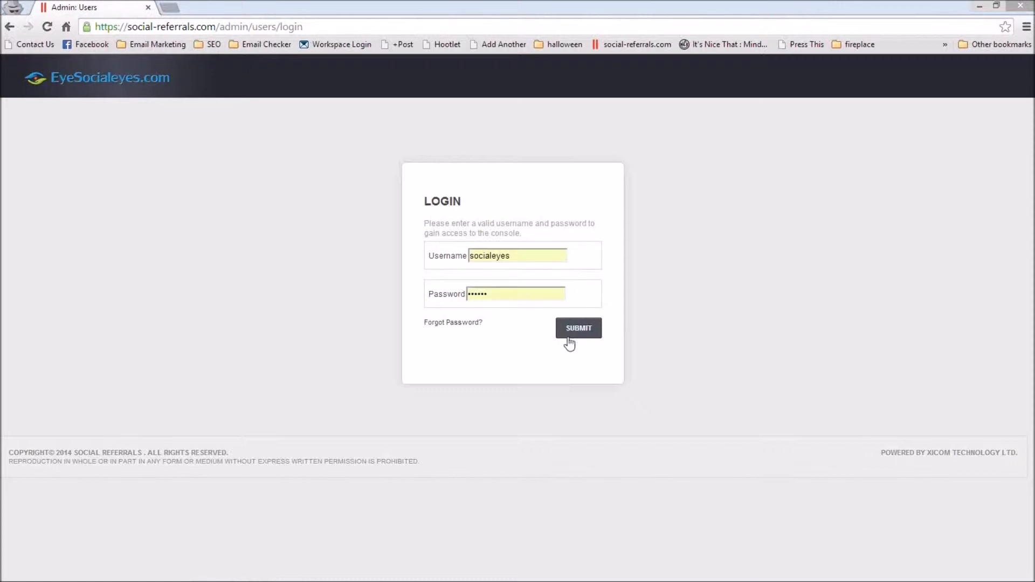
click(590, 337)
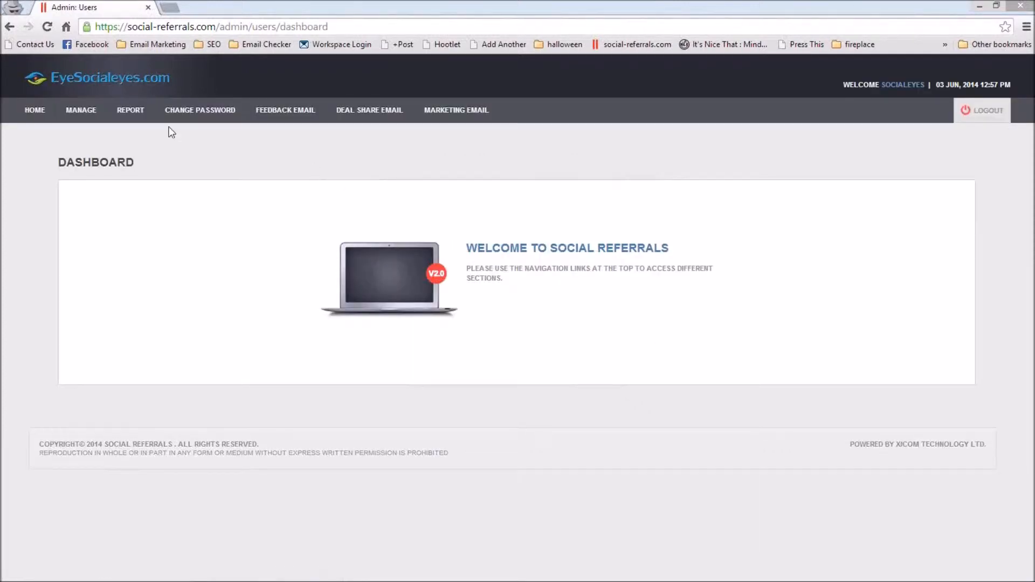
Step: Open the business profile for editing and review its company, URL and contact fields
mouse_move(469, 117)
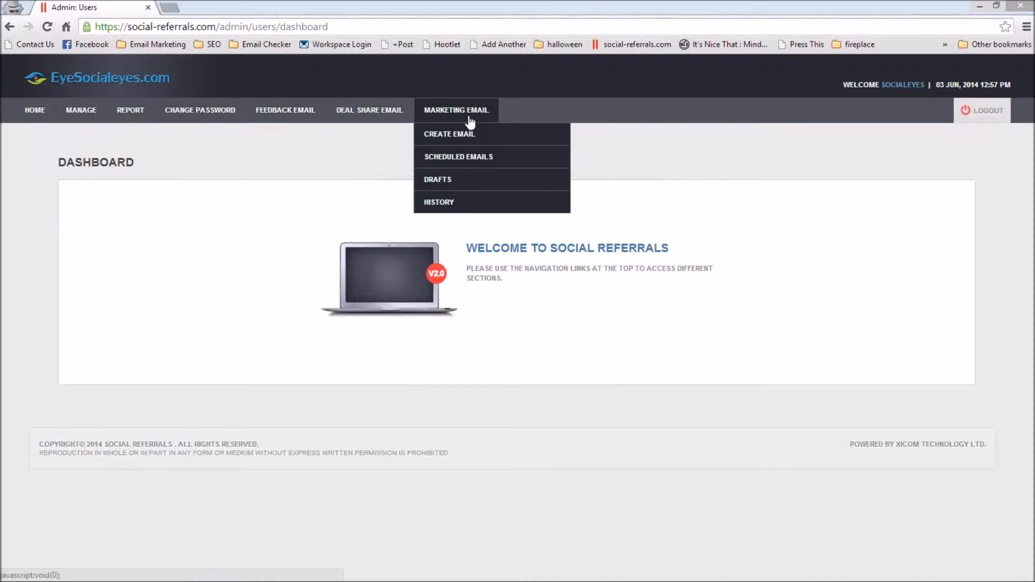
mouse_move(92, 119)
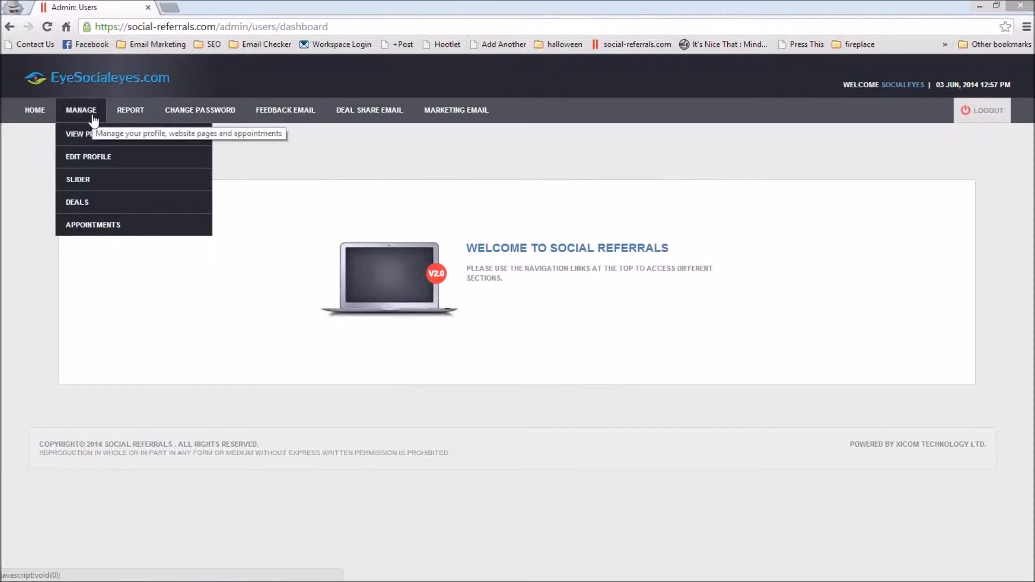
click(92, 159)
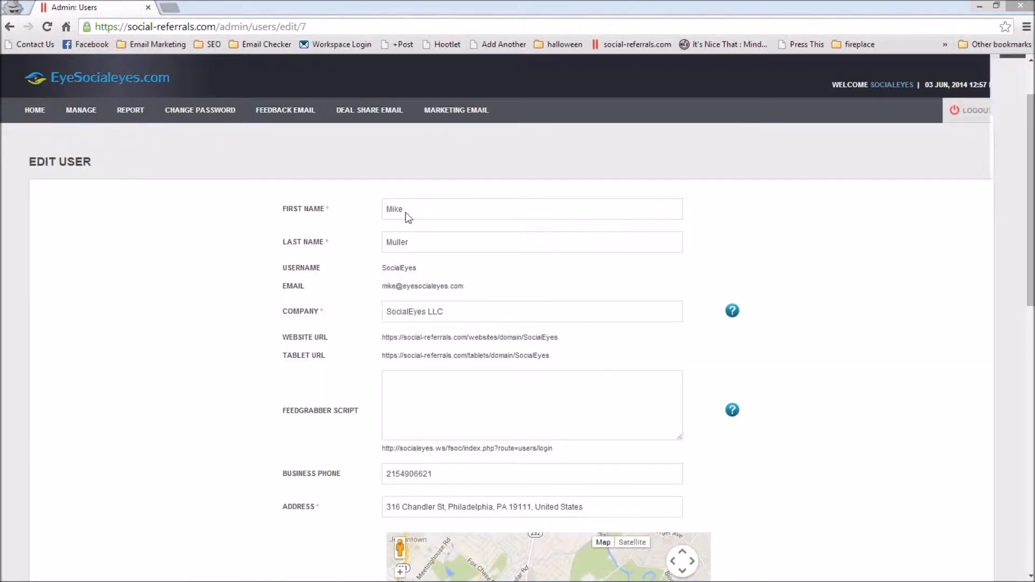
scroll(405, 212, down, 1)
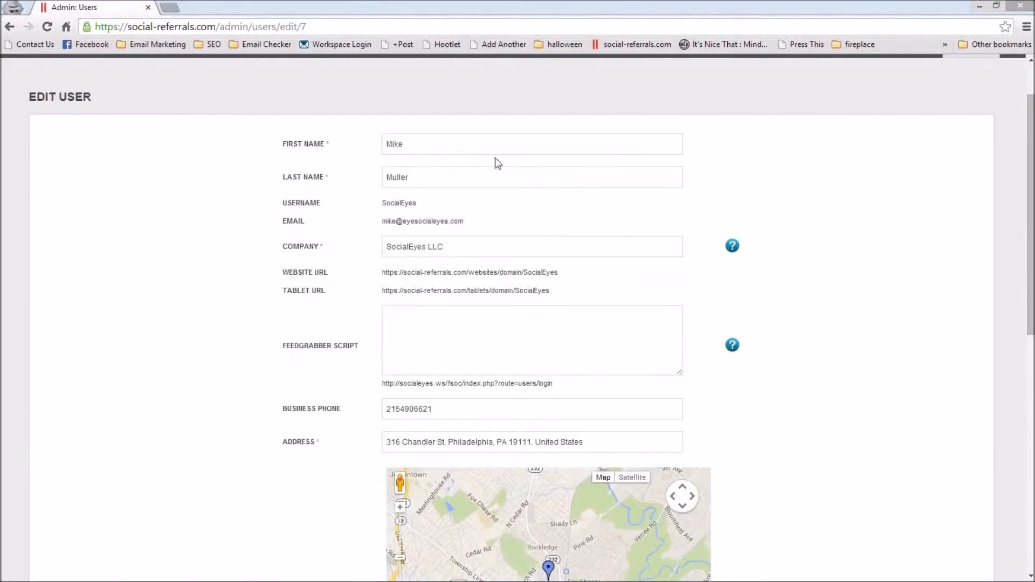
Step: Check the help hints for the company and Feedgrabber script fields, and compare the profile's website URL with the live SocialEyes website page
mouse_move(734, 254)
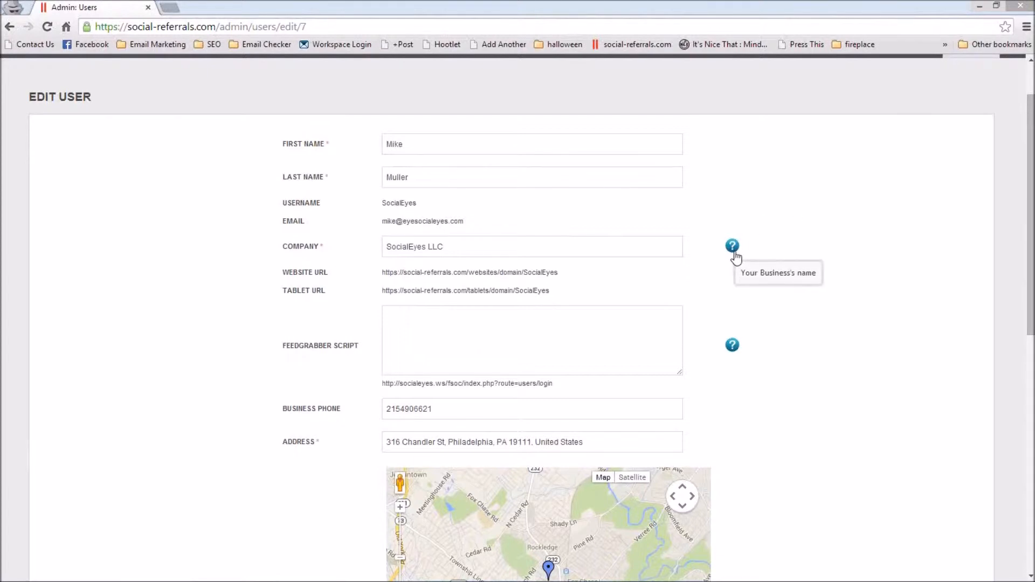
mouse_move(733, 351)
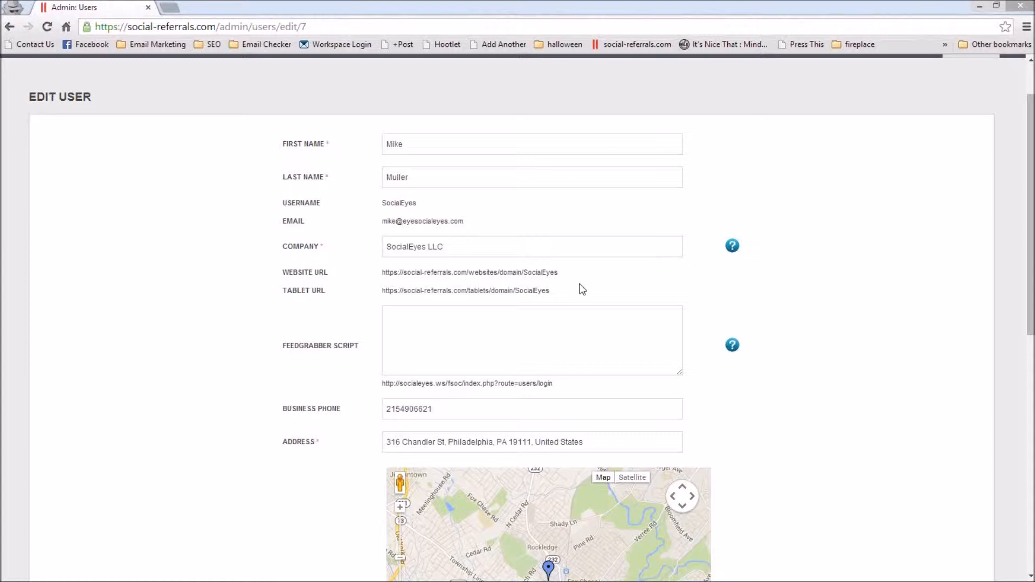
key(alt+Tab)
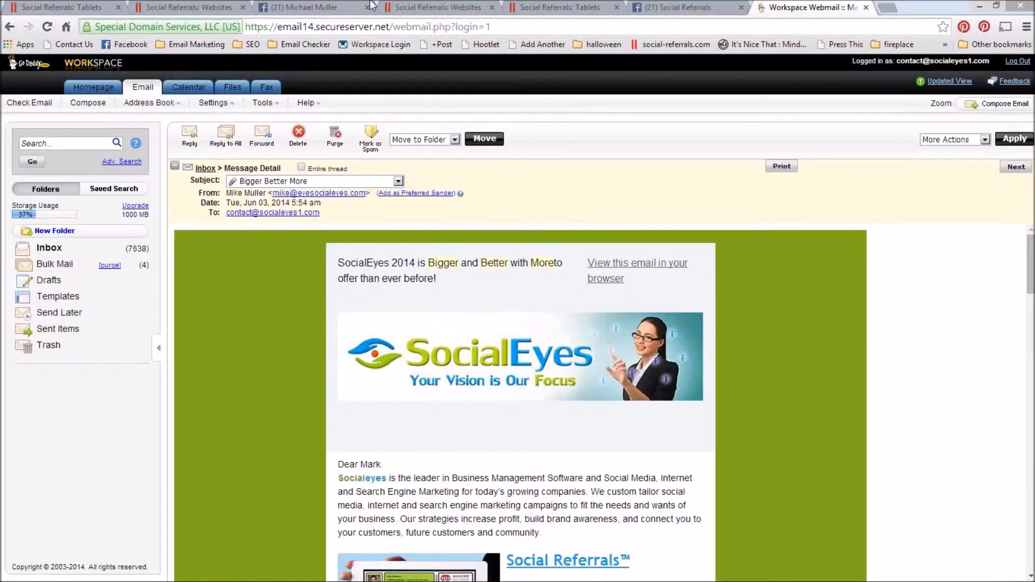
click(212, 6)
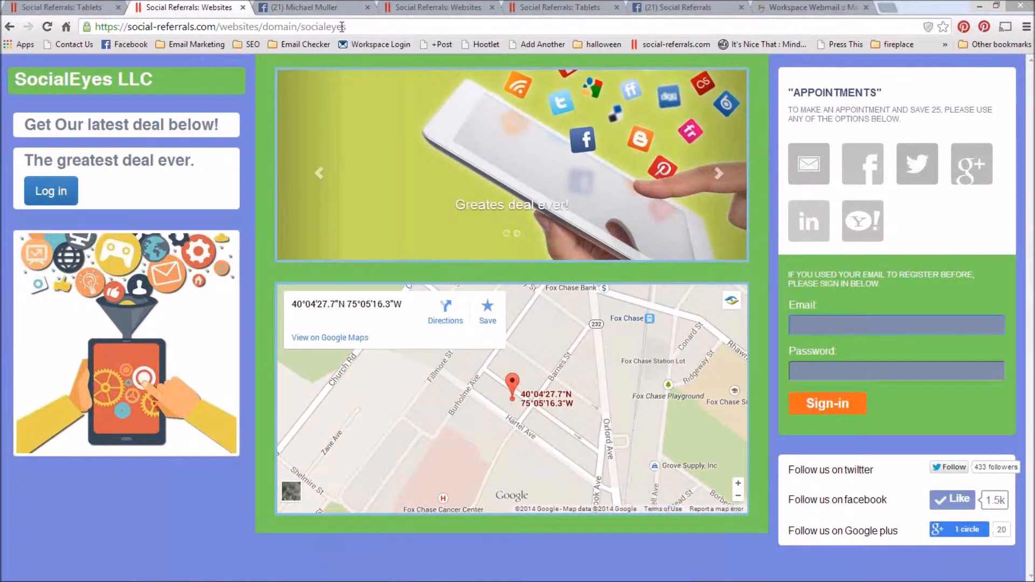
key(alt+Tab)
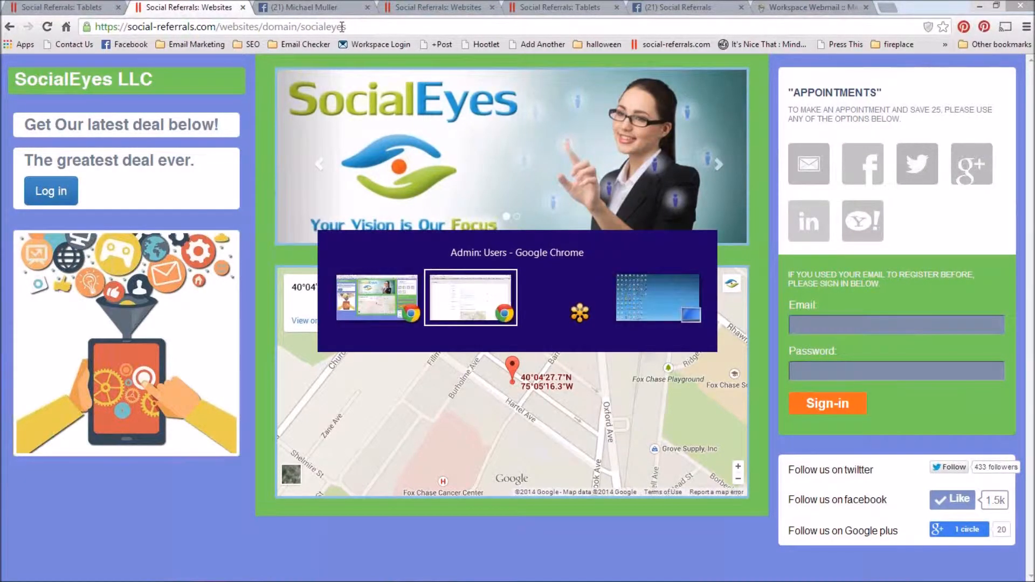
Step: Exit the coupon thank-you session to reach the SocialEyes tablet start page, check its URL and return to the admin profile form
key(alt+Tab)
click(80, 7)
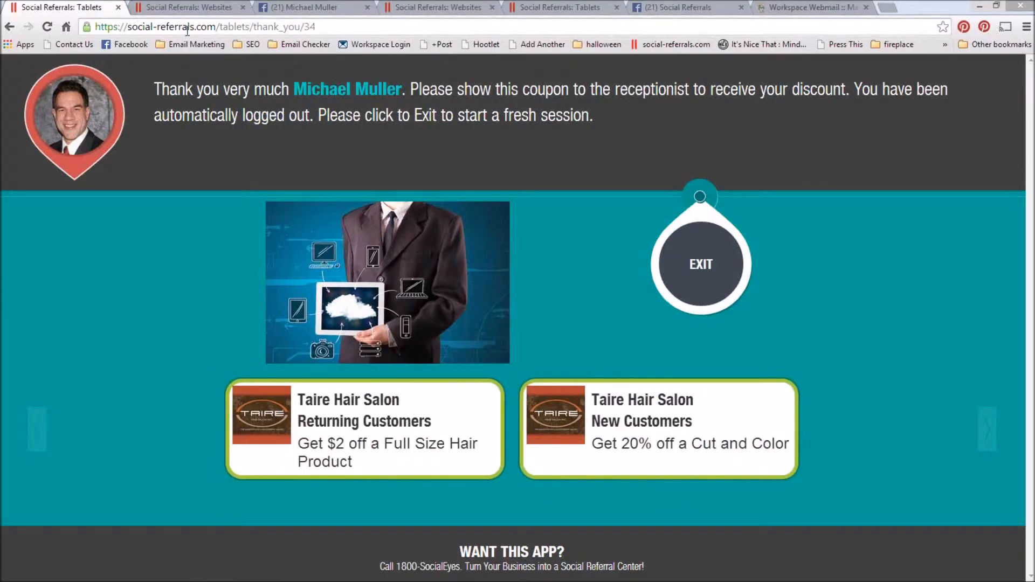
click(692, 262)
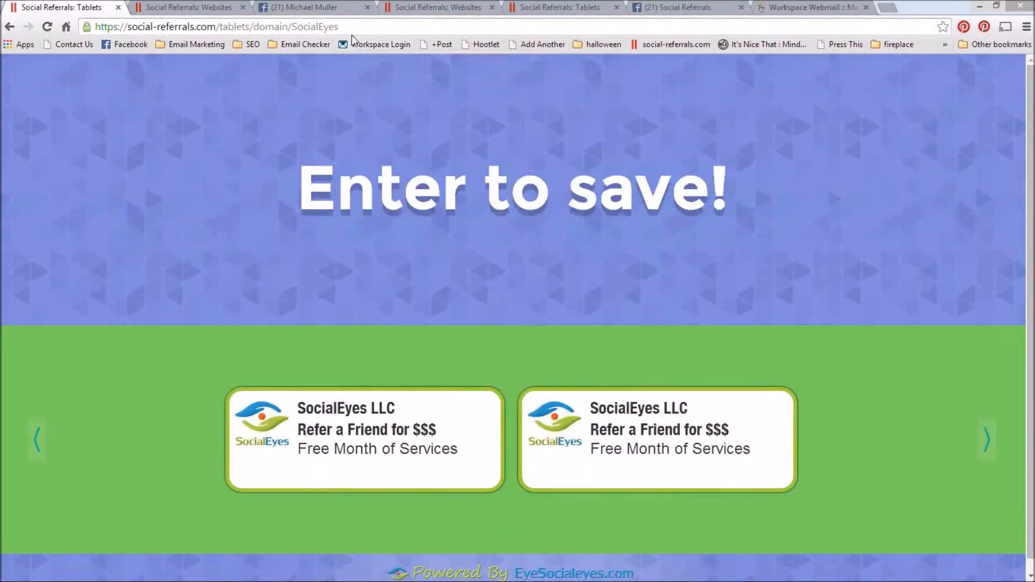
key(alt+Tab)
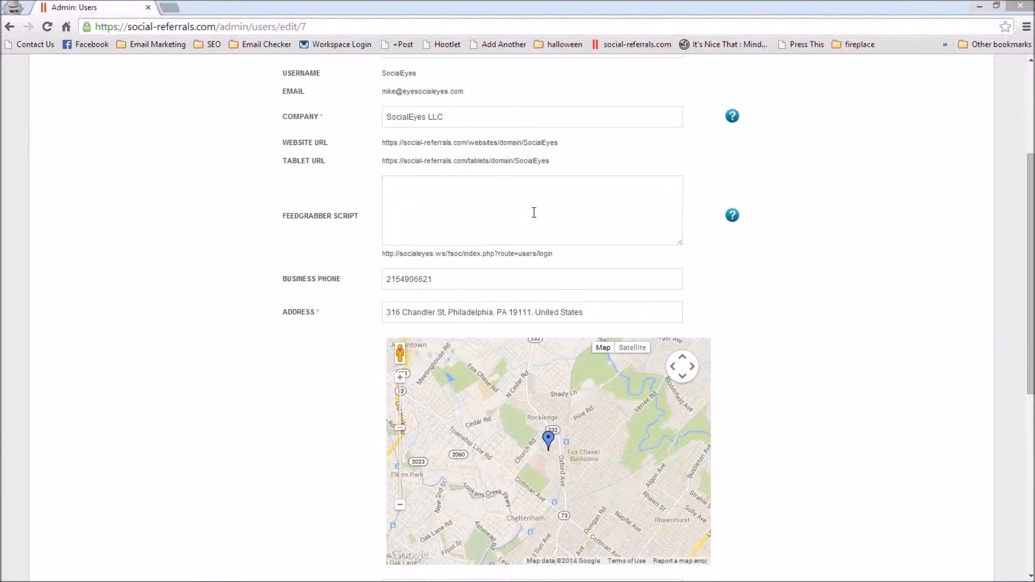
Step: Compare the profile's Feedgrabber script, phone and address fields with the content and location map on the SocialEyes website page
key(alt+Tab)
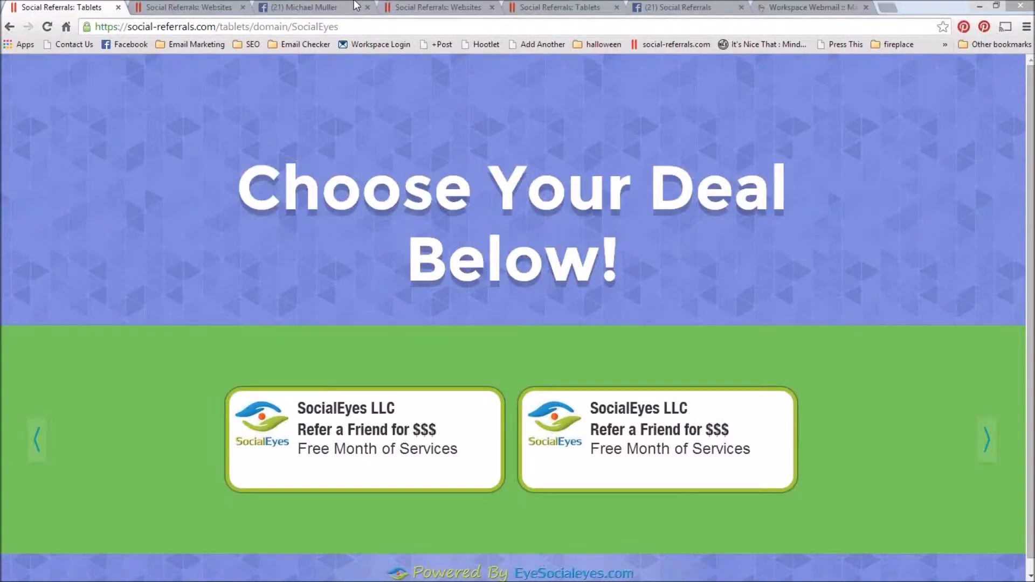
click(196, 8)
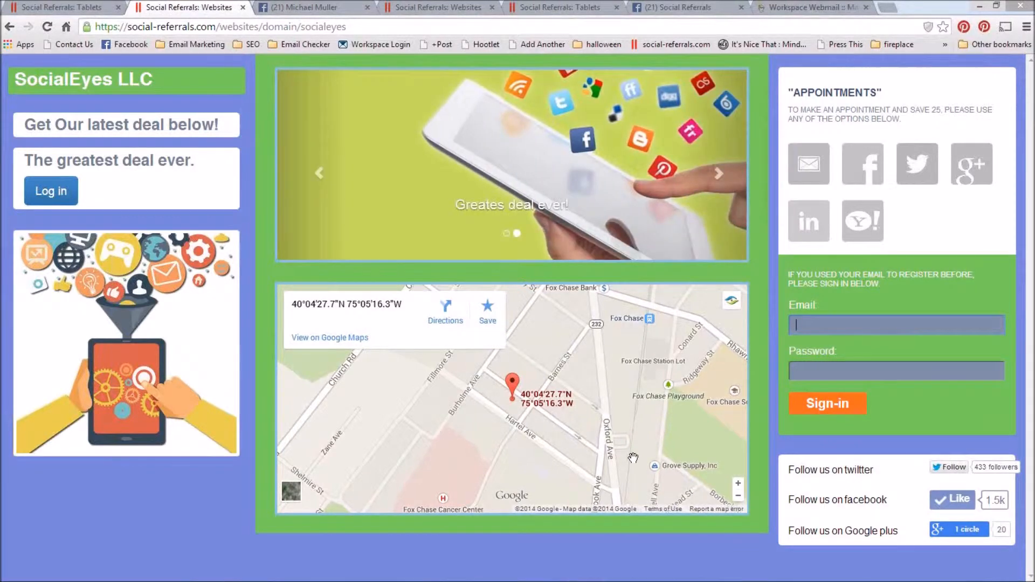
key(alt+Tab)
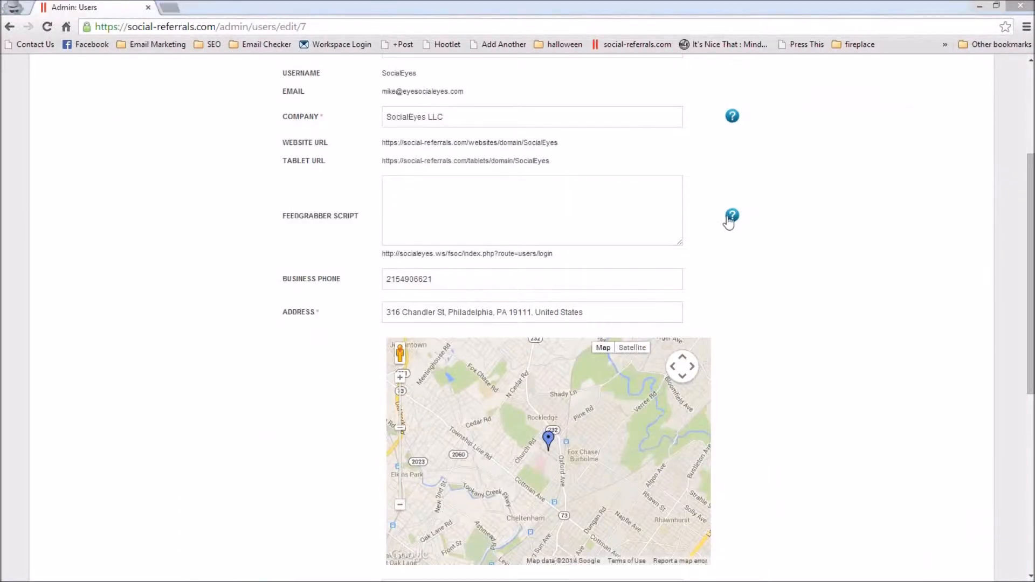
mouse_move(734, 218)
key(alt+Tab)
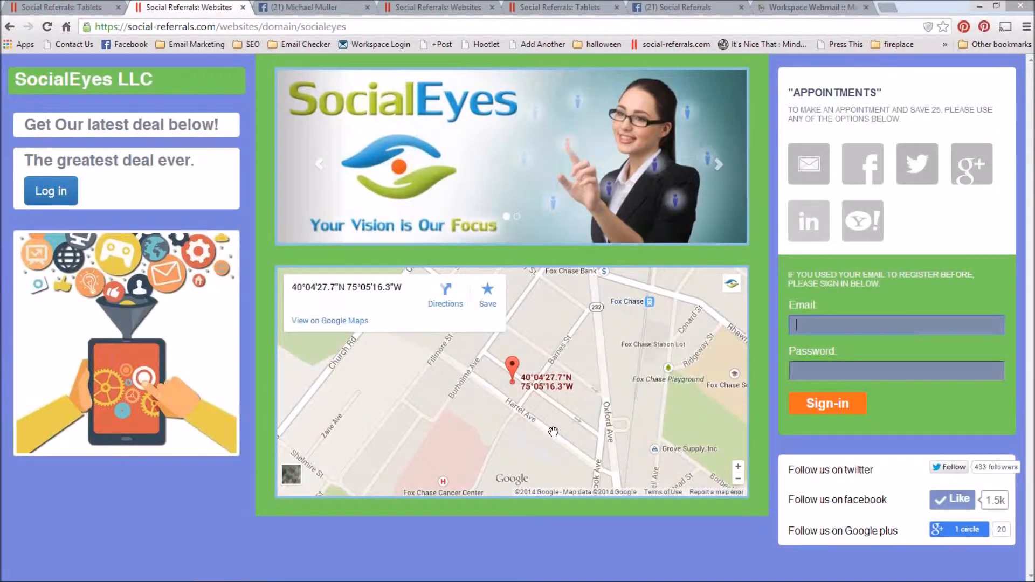
key(alt+Tab)
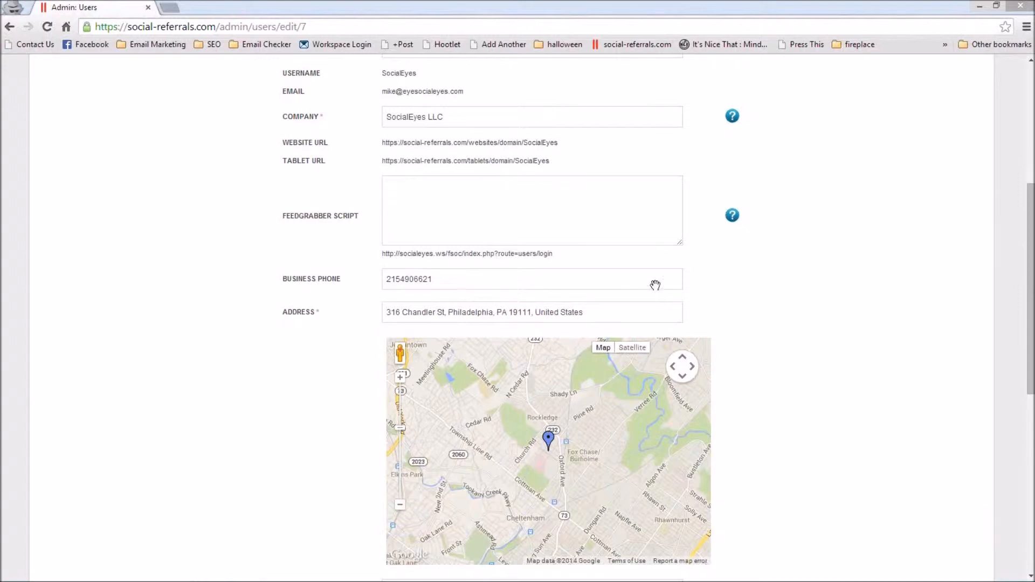
Step: Check the page name in the Social Referrals Facebook page's URL and read the help hint for the profile's Facebook page ID
scroll(832, 351, down, 6)
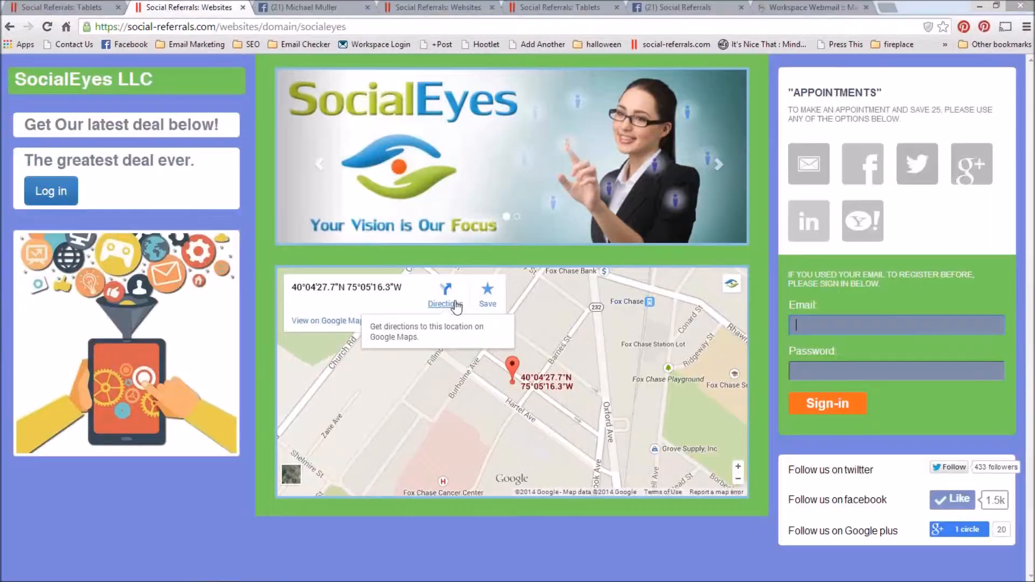
click(330, 10)
click(668, 11)
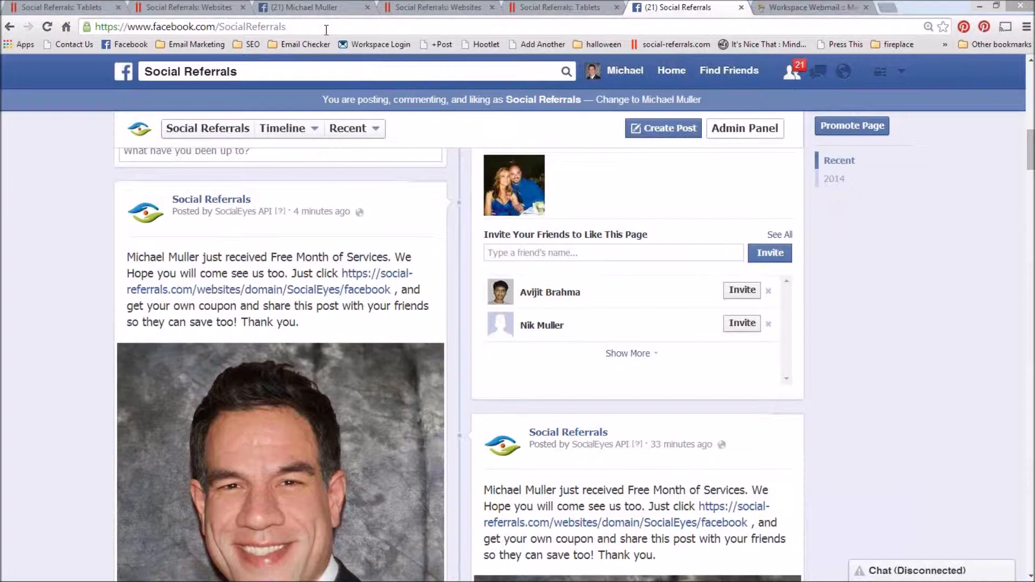
key(alt+Tab)
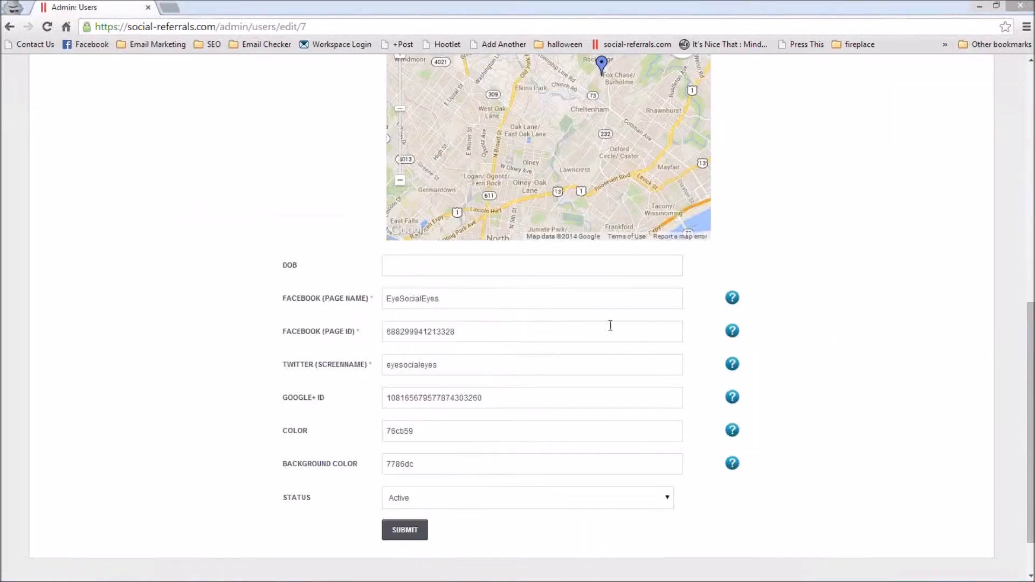
mouse_move(738, 337)
Step: View the current color scheme on the SocialEyes website page and the tablet start page
key(alt+Tab)
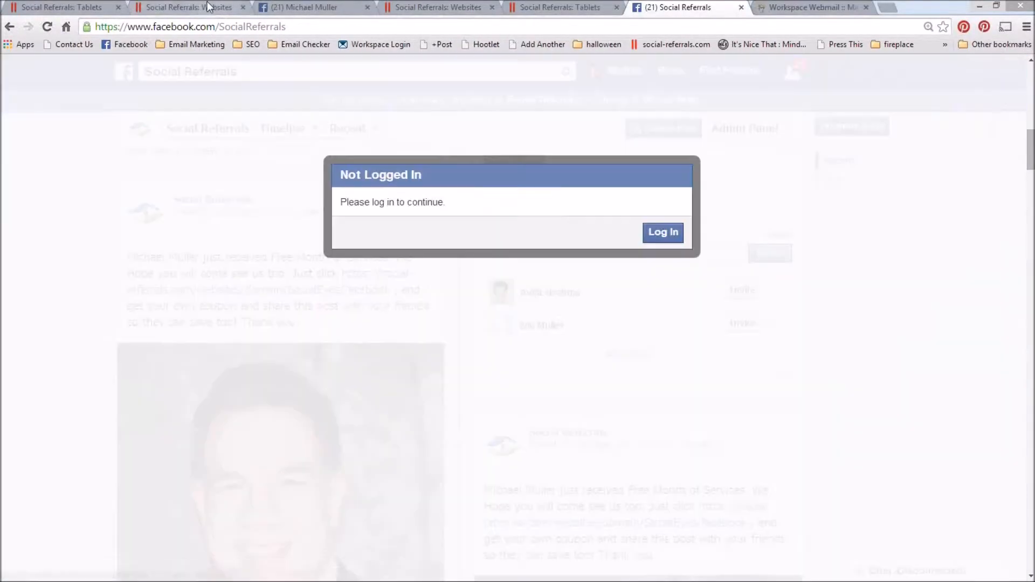
click(189, 7)
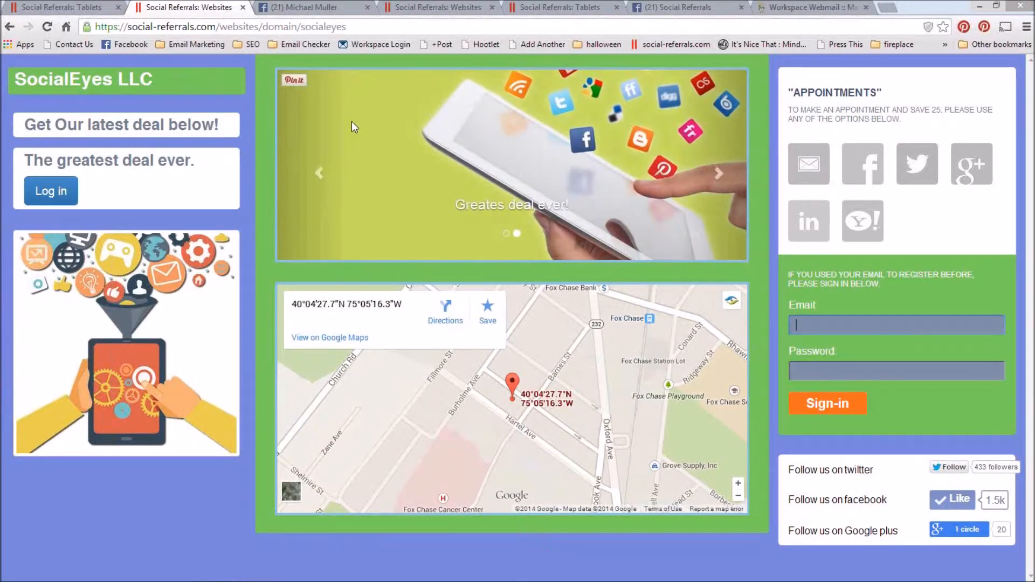
click(79, 6)
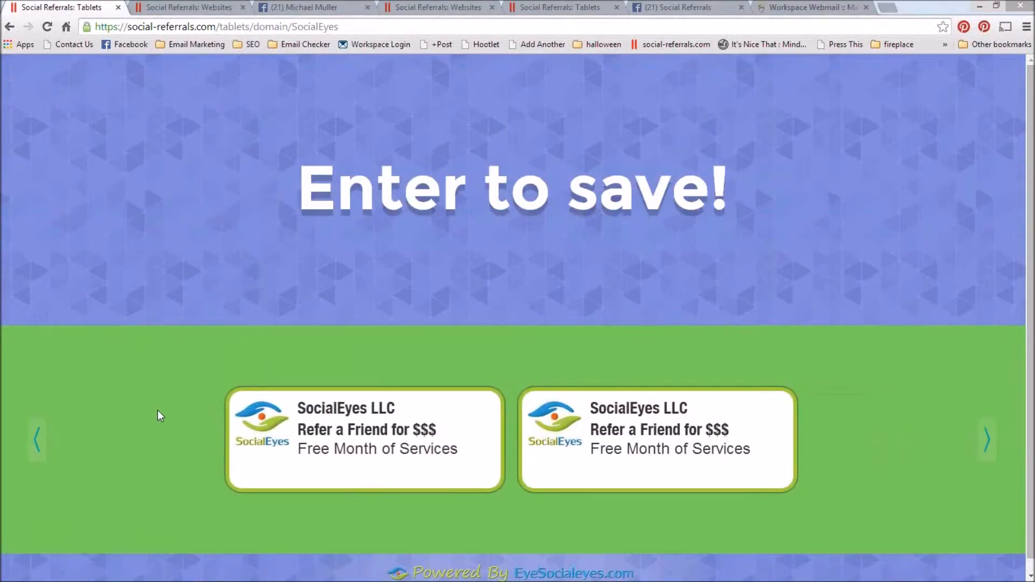
Step: In the admin profile form, set the Color to turquoise 59cbb9 with the color picker
key(alt+Tab)
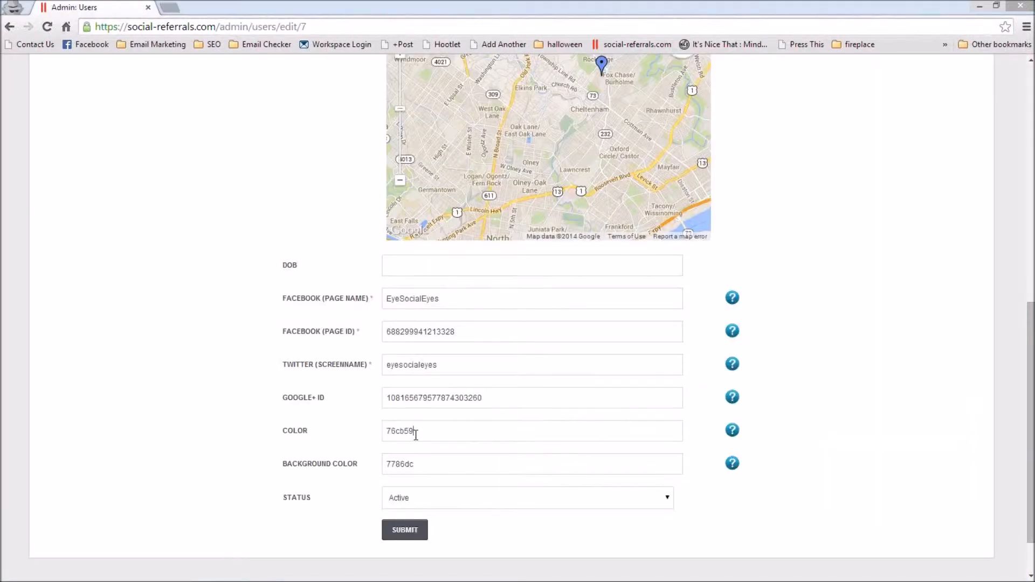
click(427, 430)
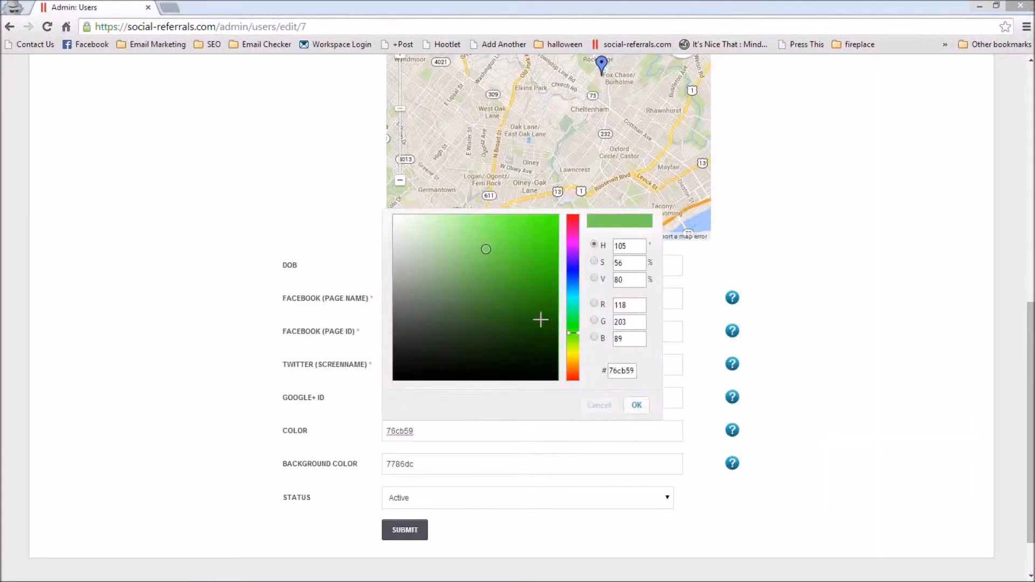
click(572, 302)
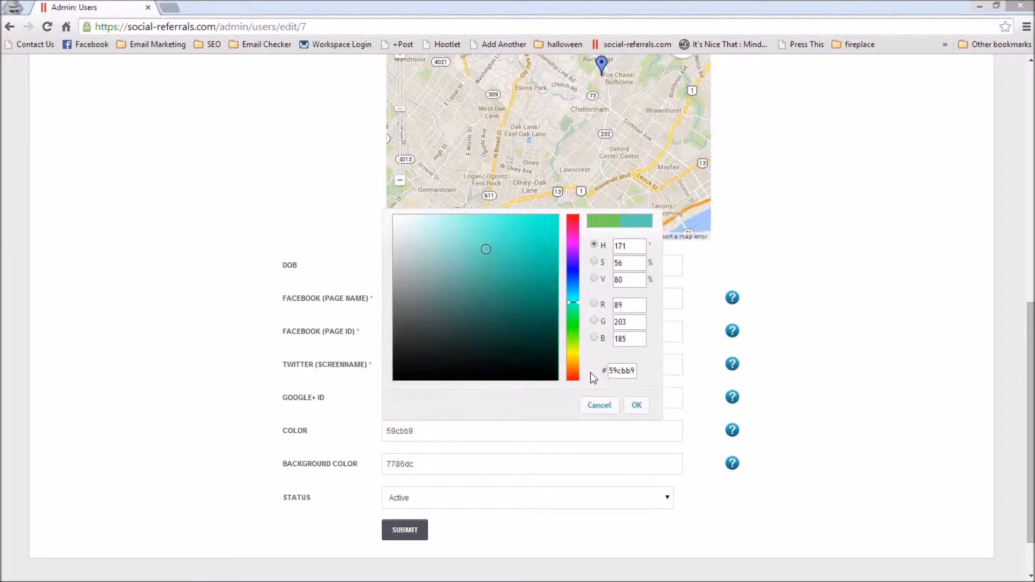
click(636, 406)
Step: Set the Background Color to black 000000 and submit the profile changes
click(554, 467)
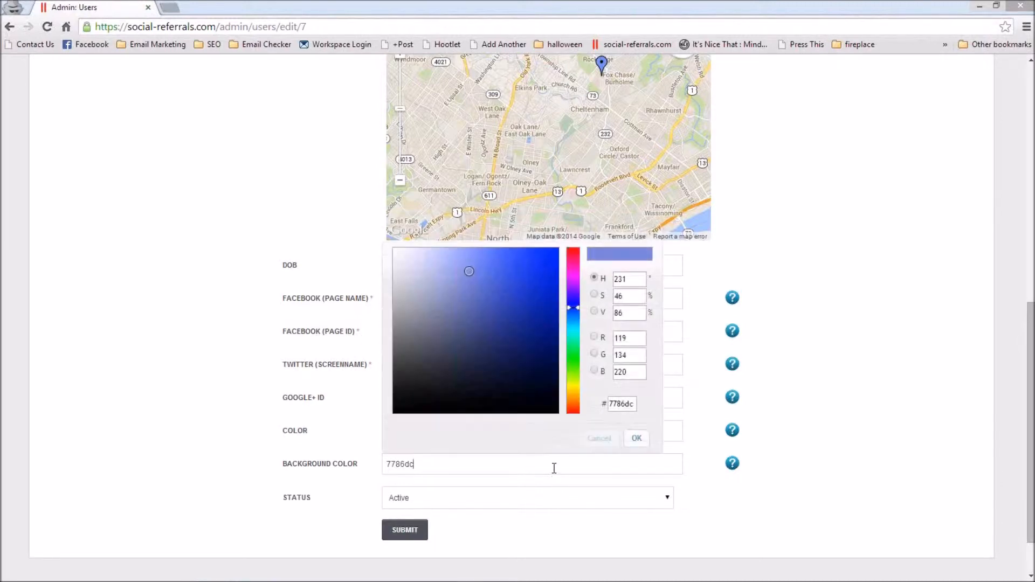
click(558, 413)
click(637, 439)
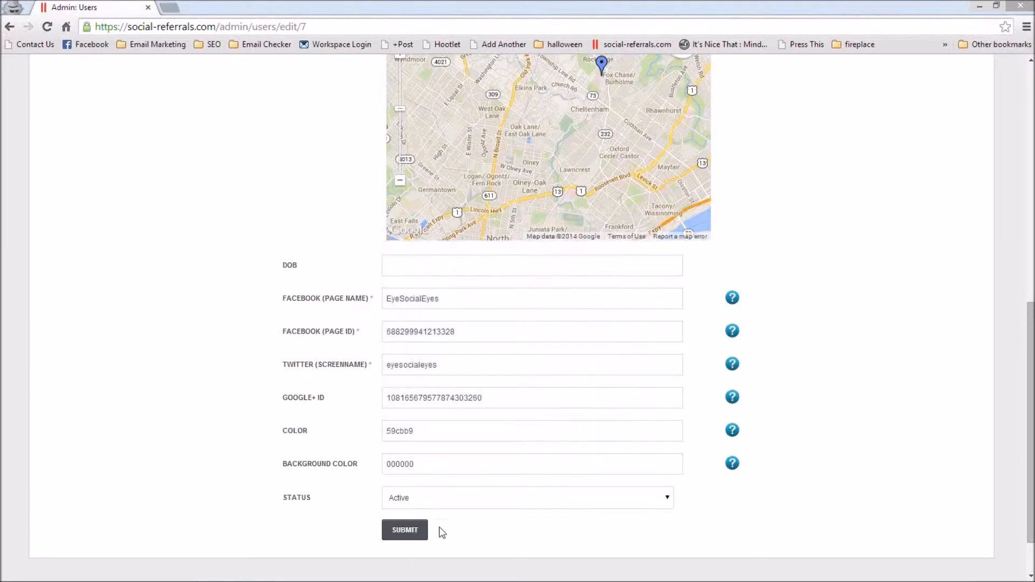
click(406, 535)
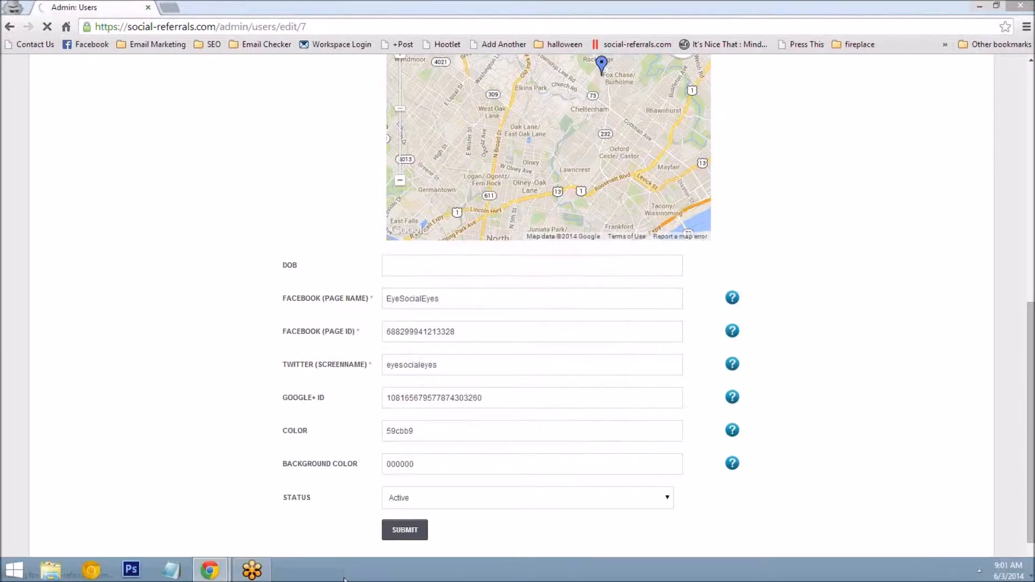
Step: Reload the SocialEyes tablet page and website page to check the new colors
key(alt+Tab)
click(47, 26)
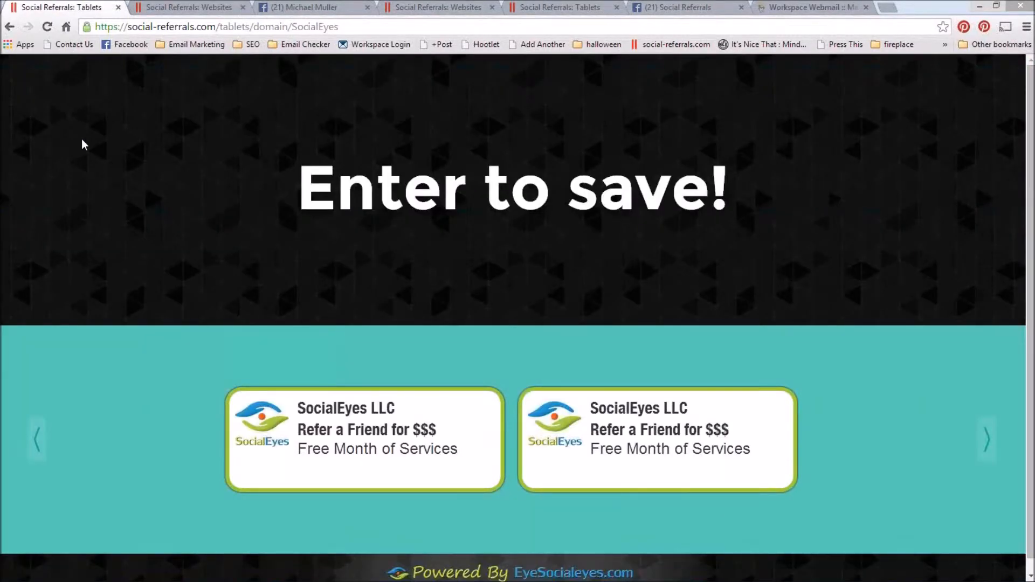
click(221, 7)
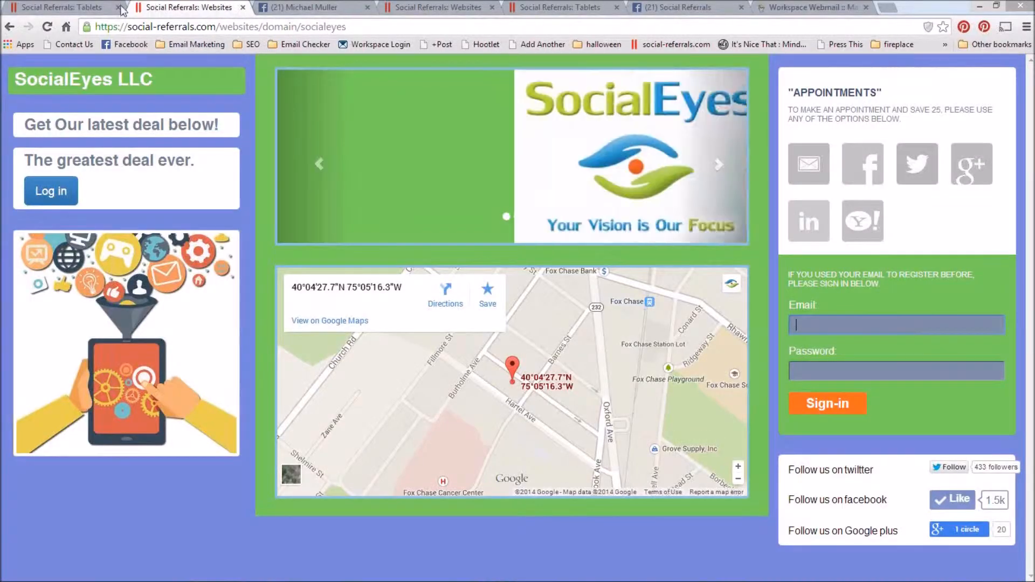
click(47, 26)
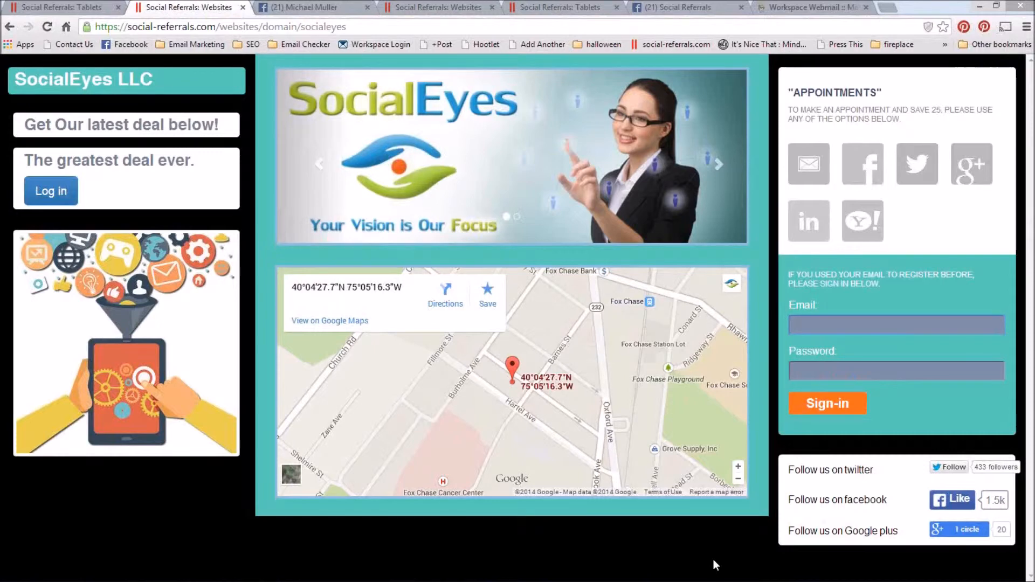
Step: Return to the admin console and open the management page for the website slider images
key(alt+Tab)
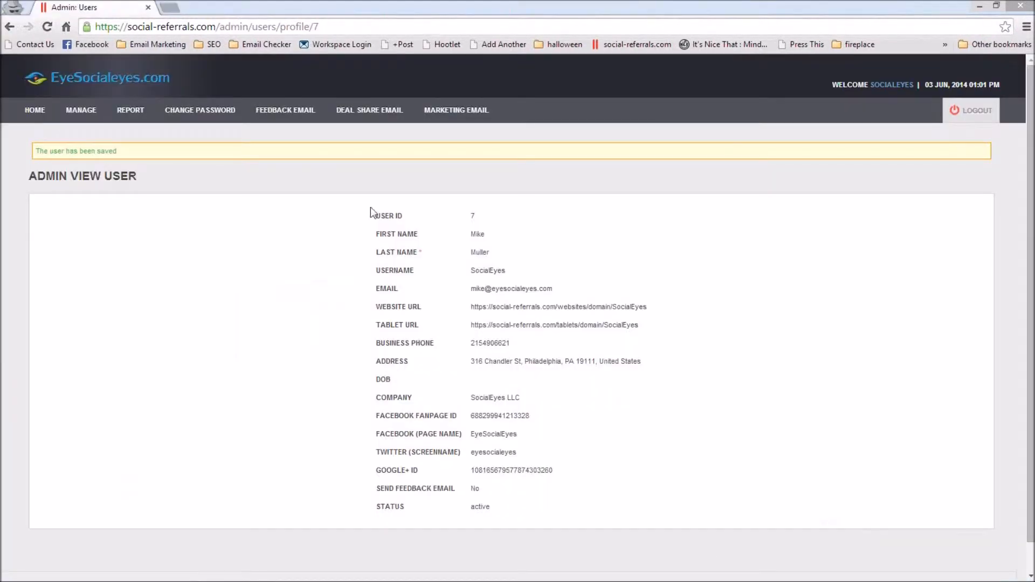
click(83, 110)
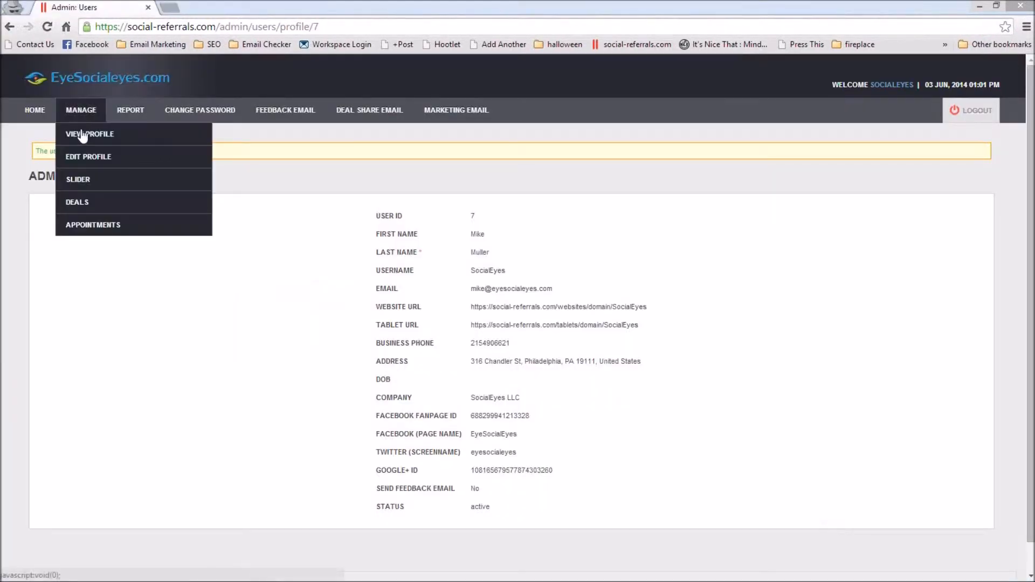
click(91, 185)
Step: Page through the image slider on the SocialEyes website and return to the admin slider list
mouse_move(360, 577)
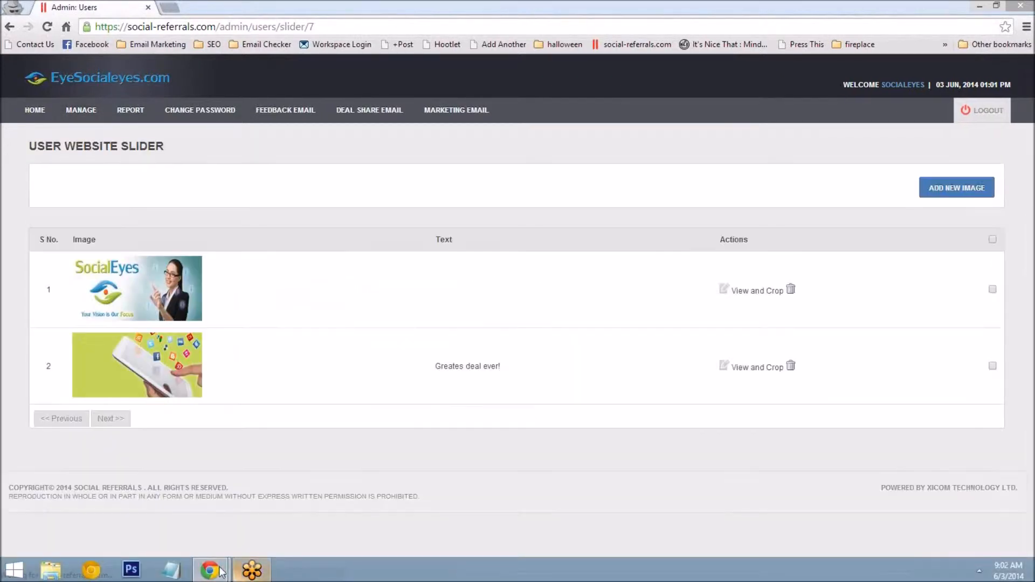
mouse_move(205, 577)
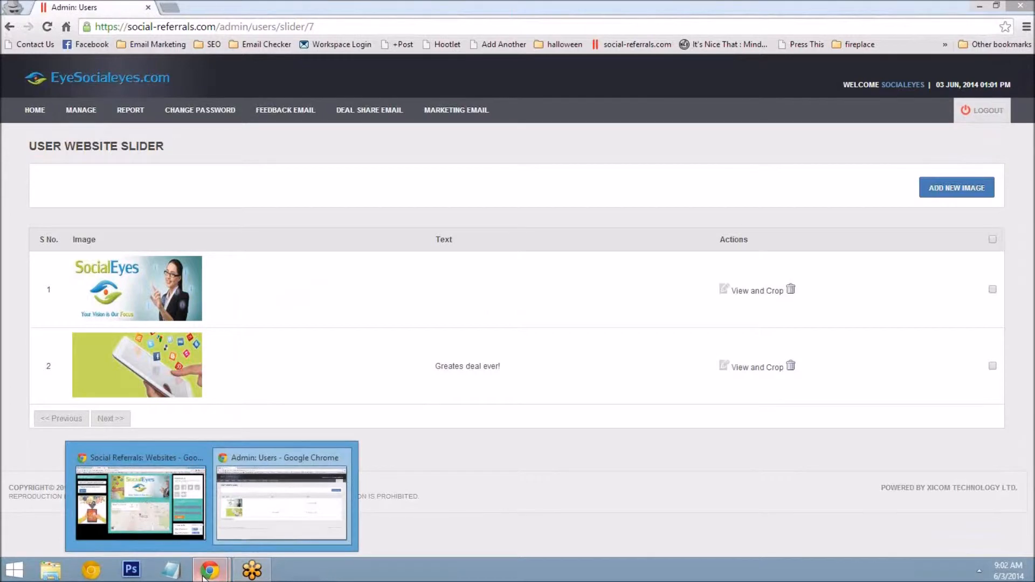
key(alt+Tab)
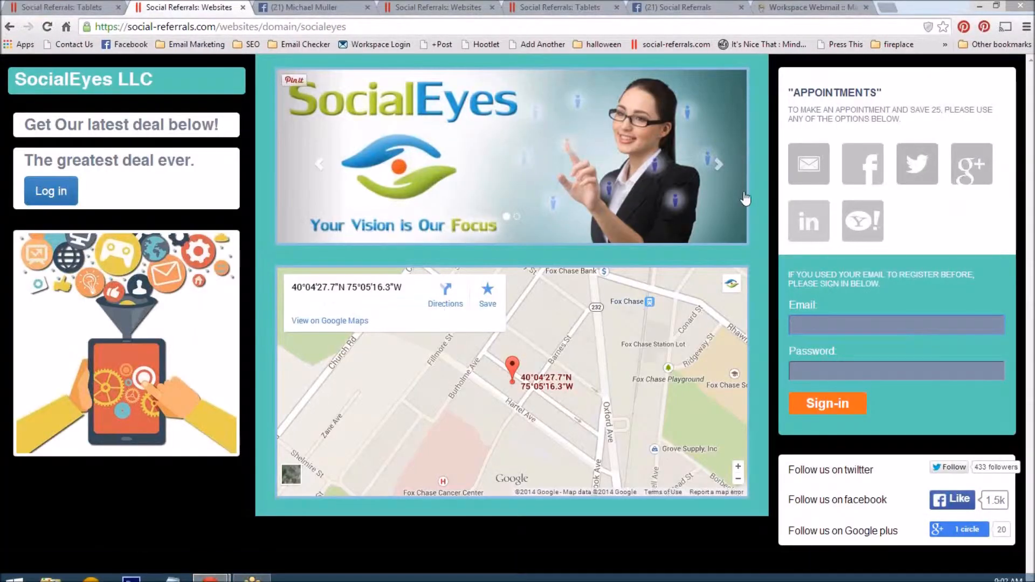
click(719, 167)
click(718, 167)
key(alt+Tab)
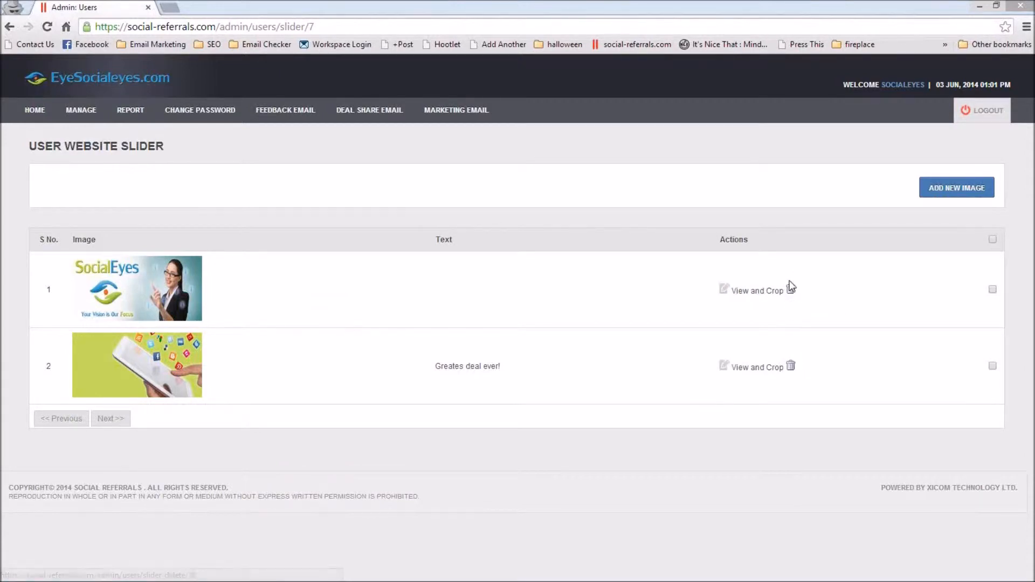
Step: Start adding a new website slider image and choose the file dreamstime_xs_26950355_1.jpg for it
click(951, 186)
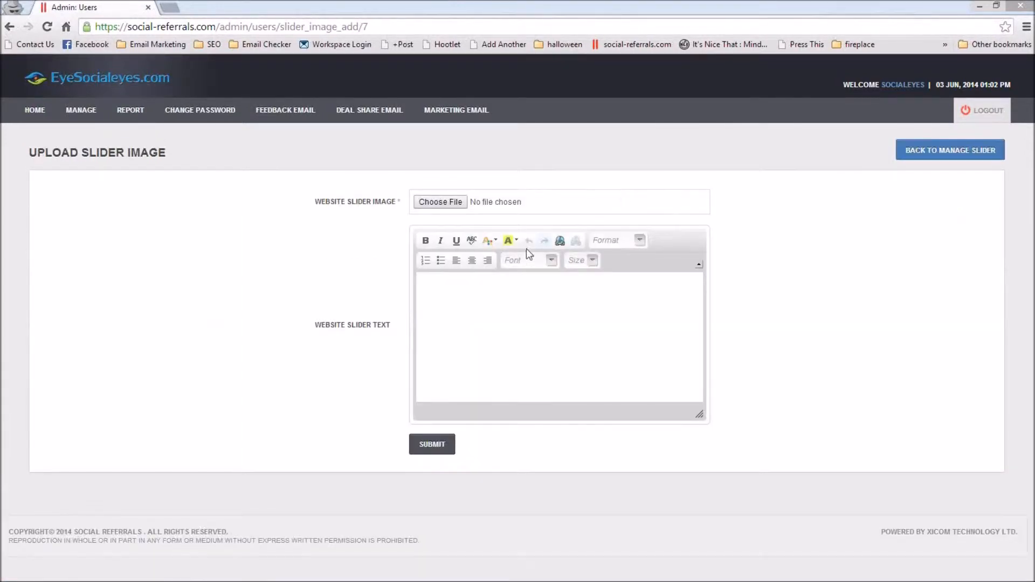
click(441, 202)
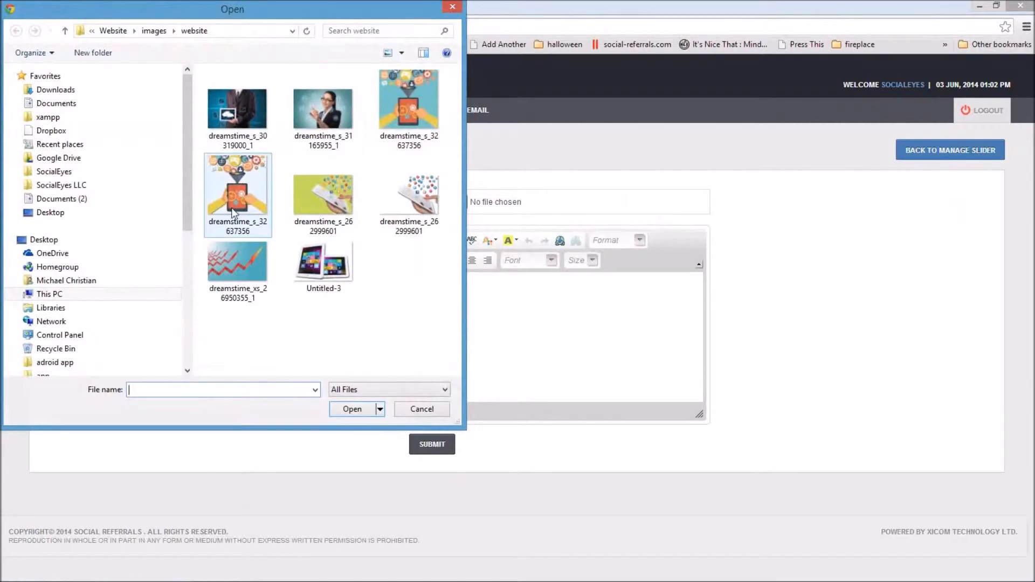
click(235, 269)
click(354, 409)
Step: Enter "Greatest deal ever!" as the website slider text and submit the new slider image
click(451, 328)
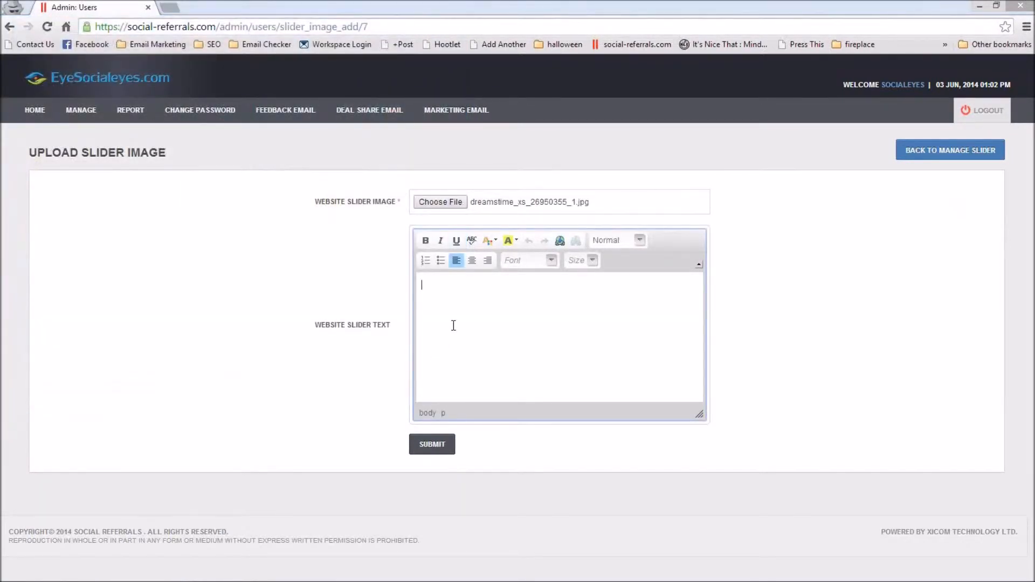
text(Greatest deal ever!)
click(432, 444)
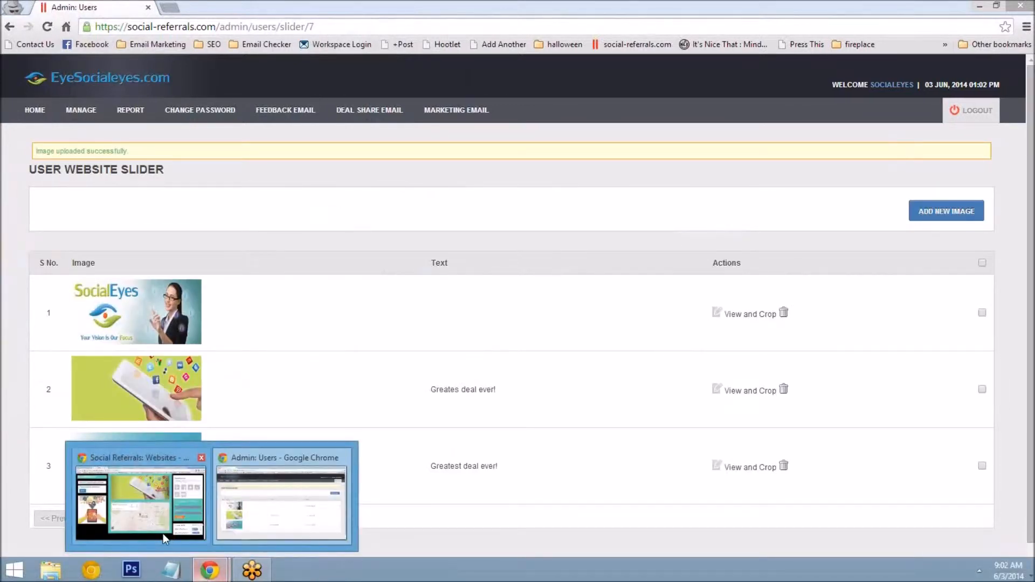
Step: Reload the SocialEyes website, page through its slider to the newly added image, and return to the admin slider list
click(154, 518)
click(47, 27)
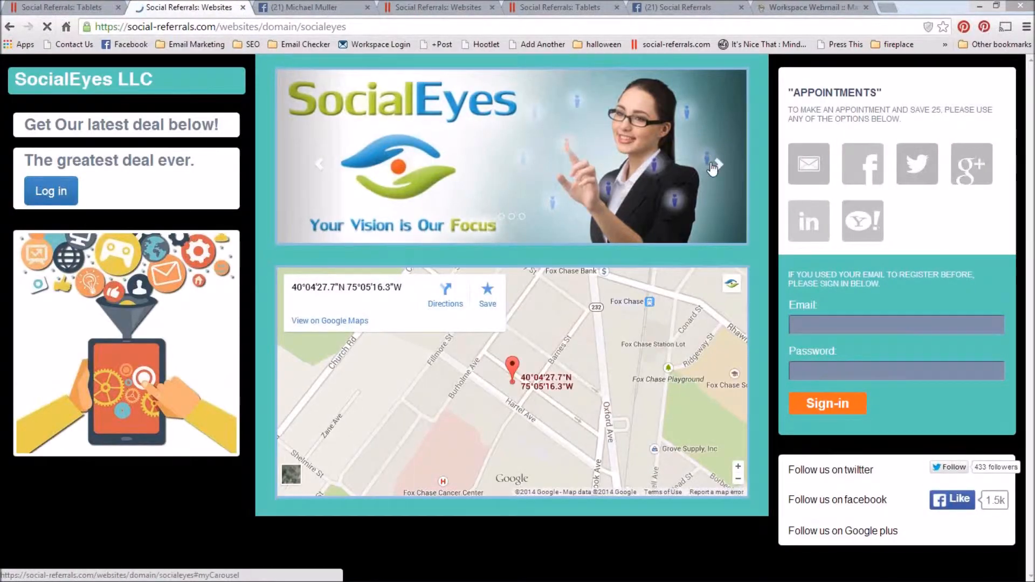
click(712, 168)
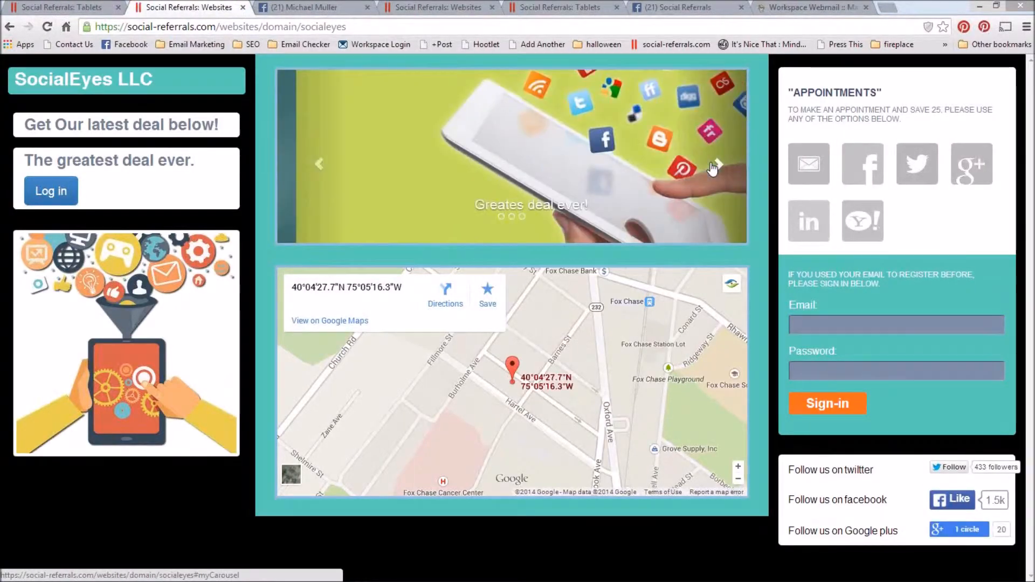
click(715, 171)
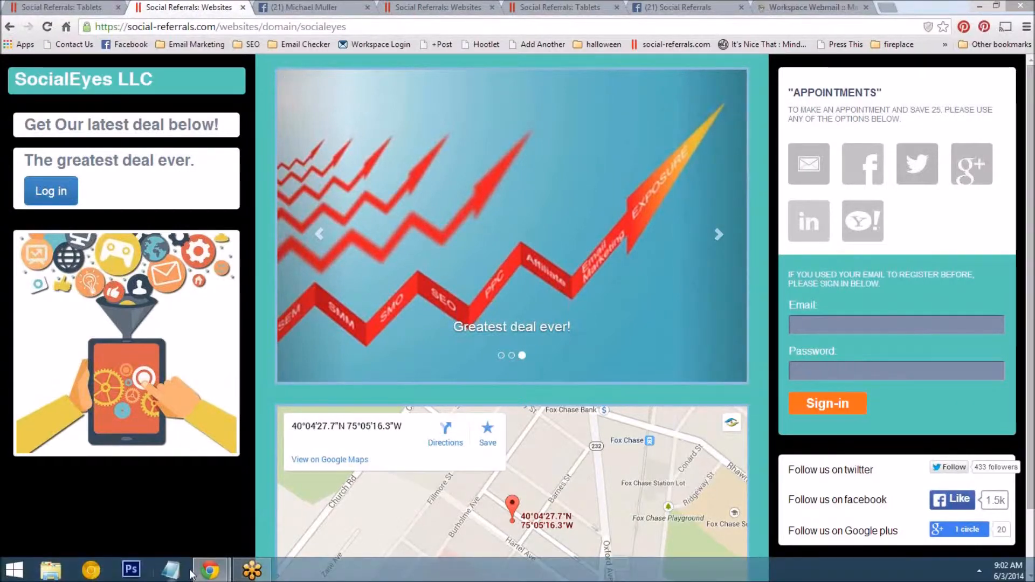
click(170, 569)
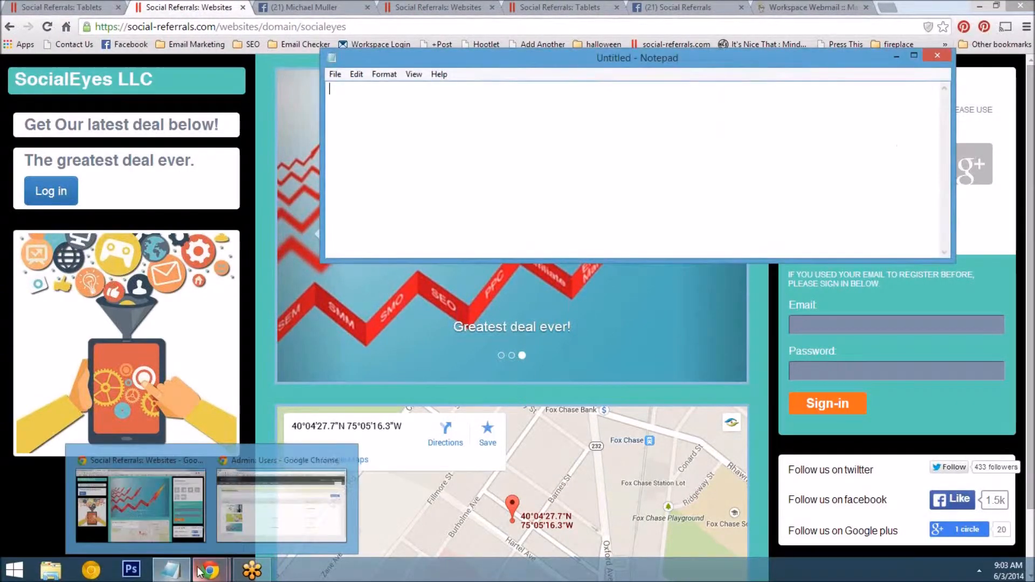
click(937, 55)
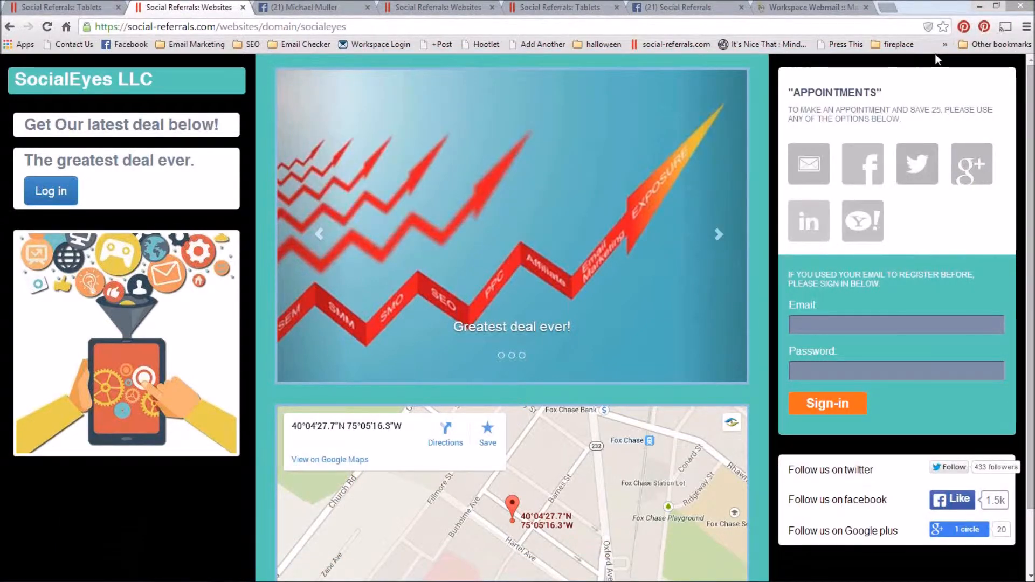
key(alt+Tab)
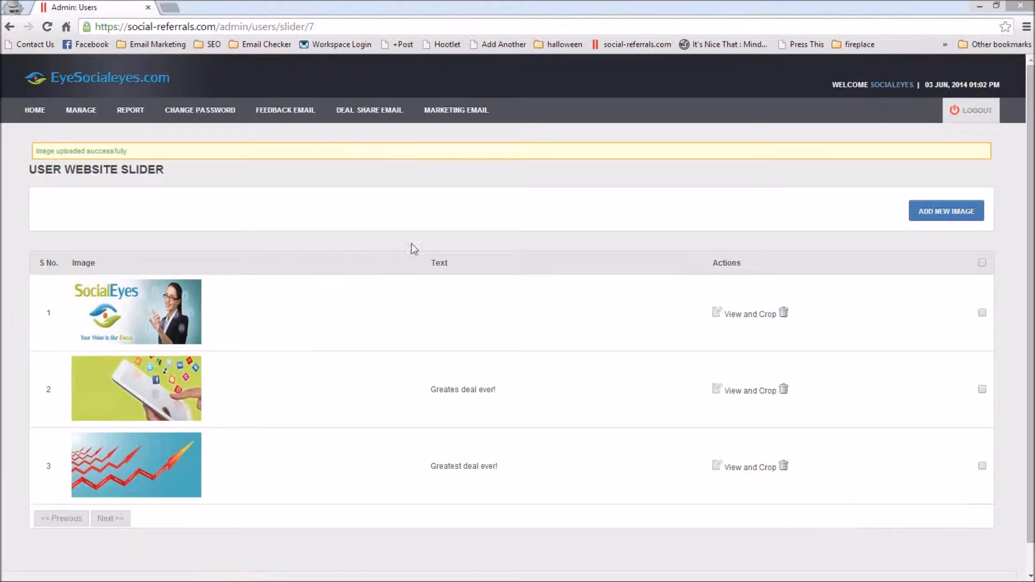
Step: Crop the third slider image, the red arrows, to a full-width horizontal band and save the crop
click(753, 468)
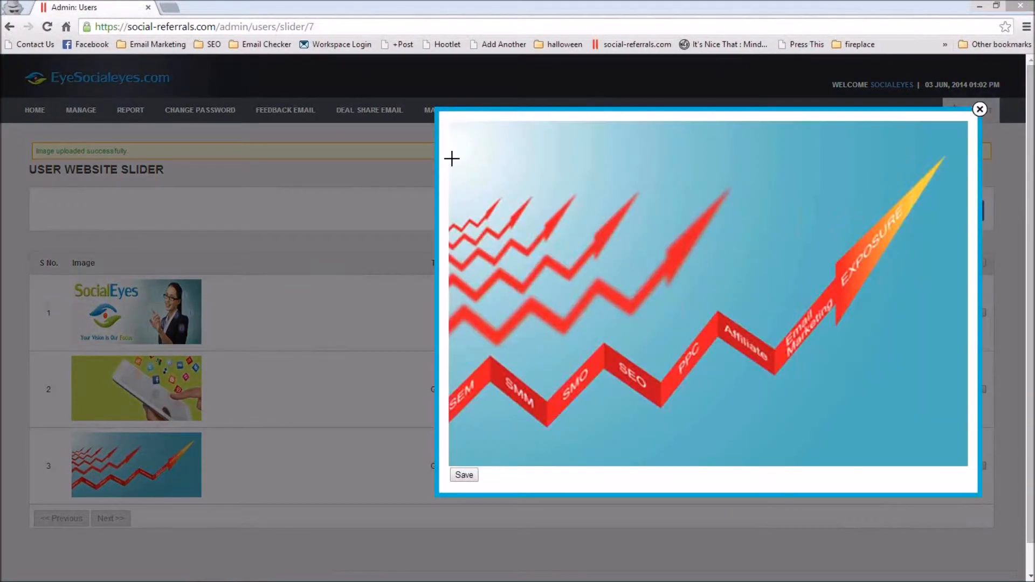
drag(450, 146, 841, 411)
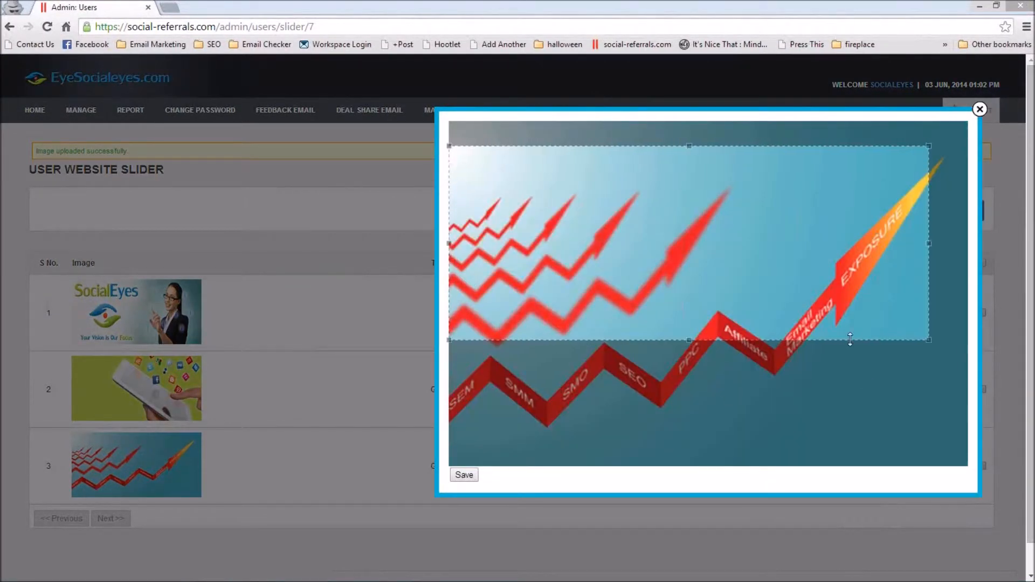
drag(928, 340, 1015, 382)
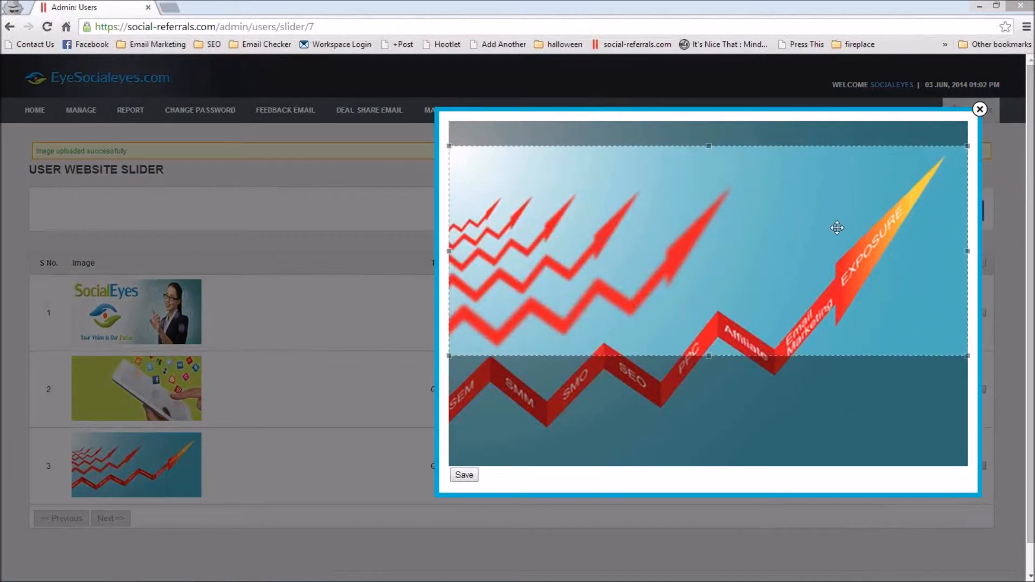
mouse_move(798, 224)
mouse_down()
mouse_move(783, 277)
mouse_move(788, 230)
mouse_up()
click(458, 475)
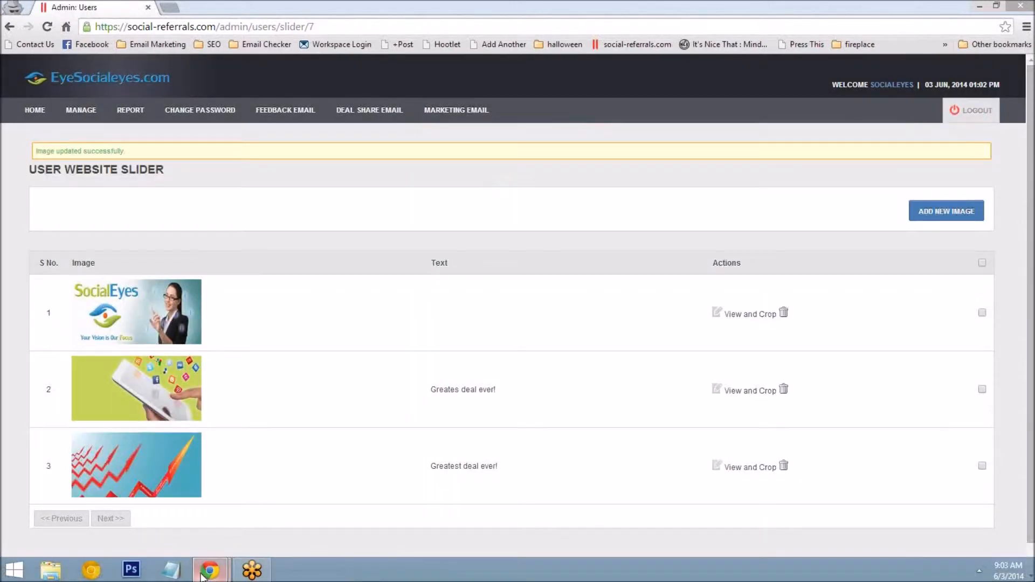
Step: Reload the SocialEyes website to check the cropped image in the slider, and return to the admin console
mouse_move(203, 576)
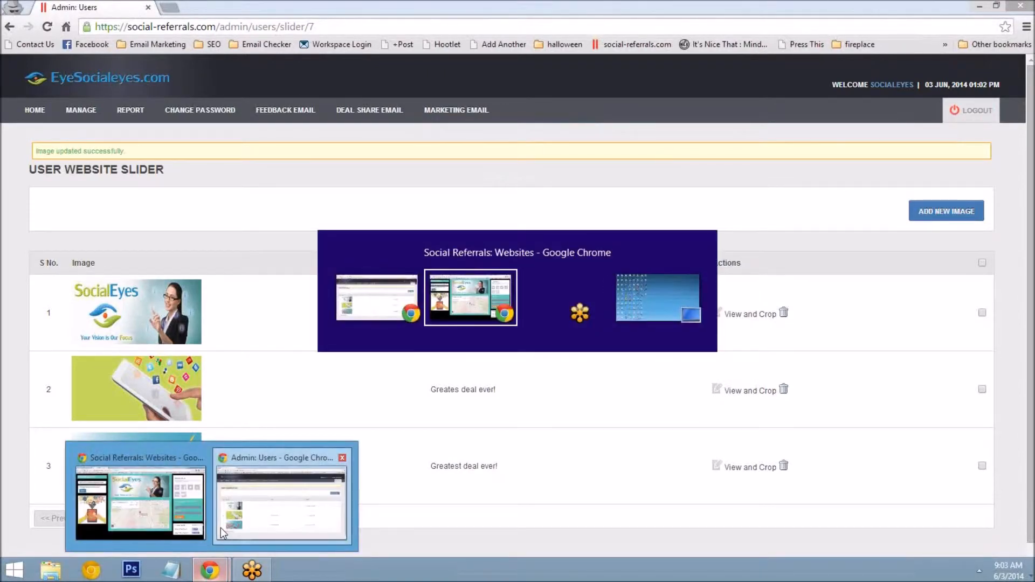
click(221, 528)
click(48, 27)
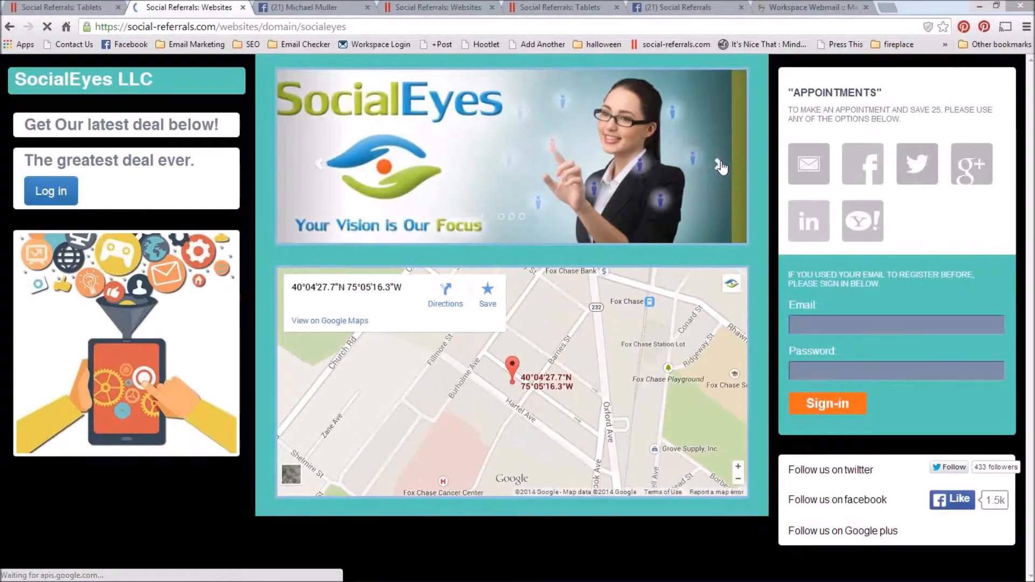
click(720, 172)
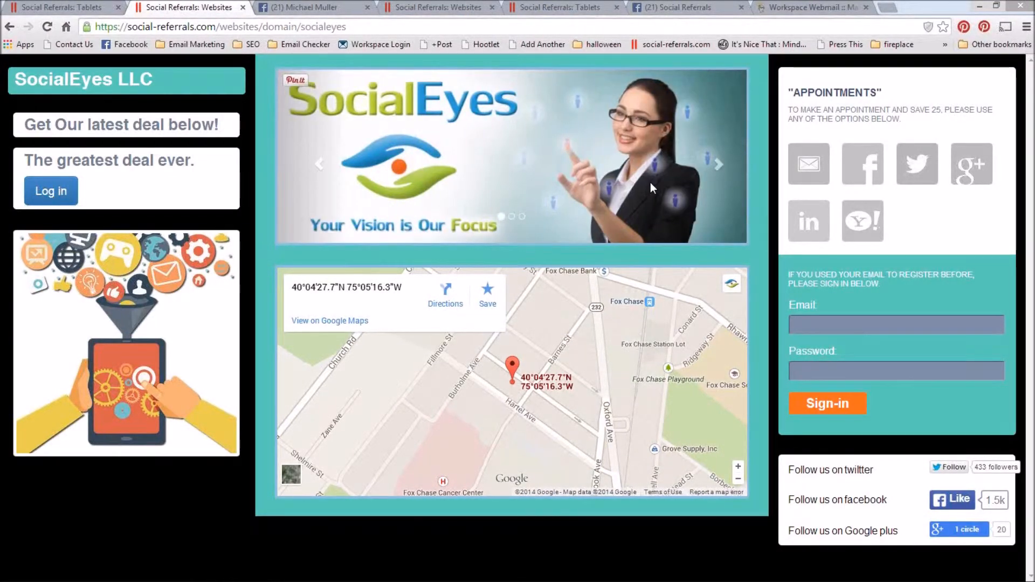
key(alt+Tab)
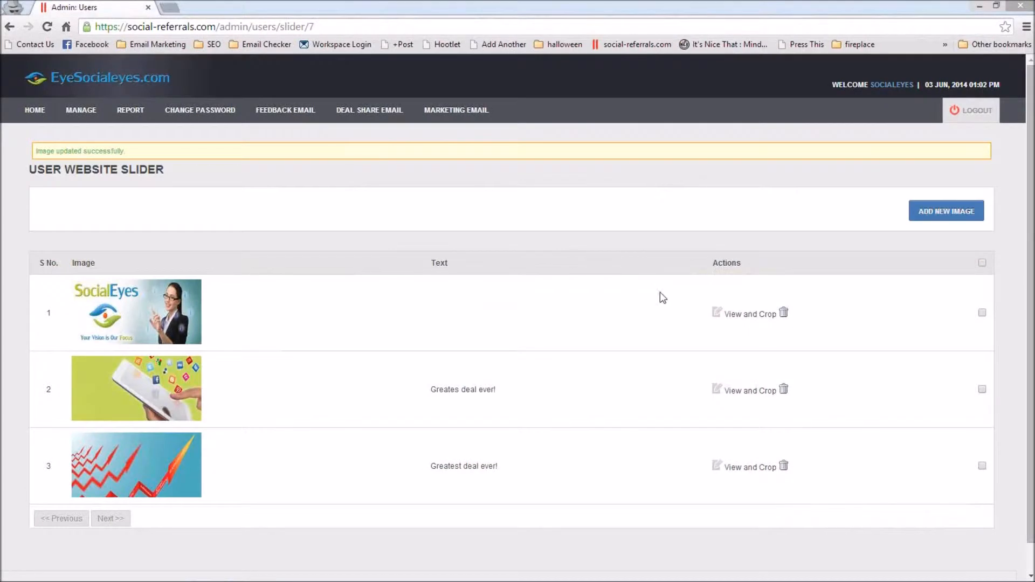
Step: Open the website deals list in the admin console and compare it with the deals on the SocialEyes tablet page
click(84, 112)
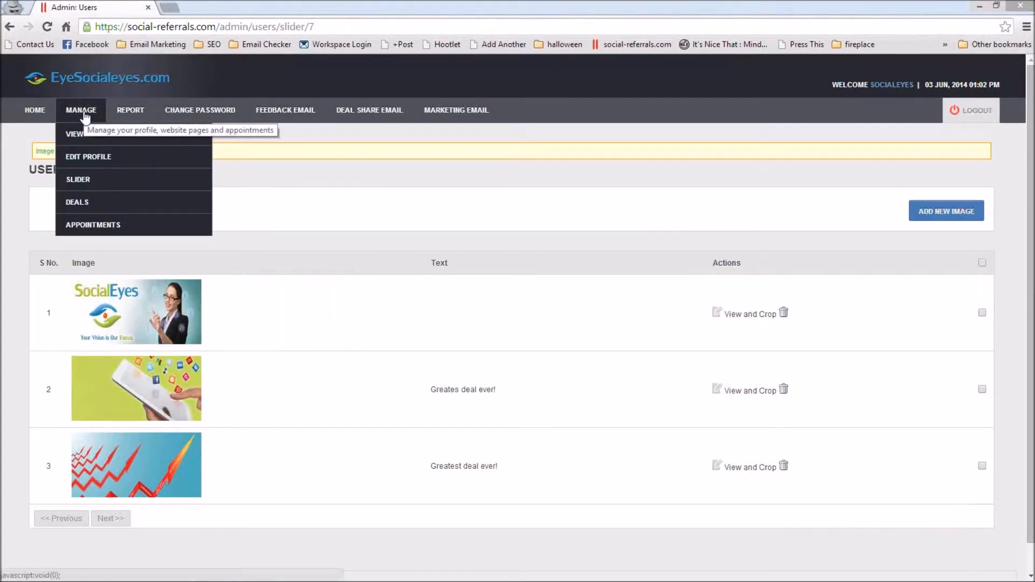
click(83, 206)
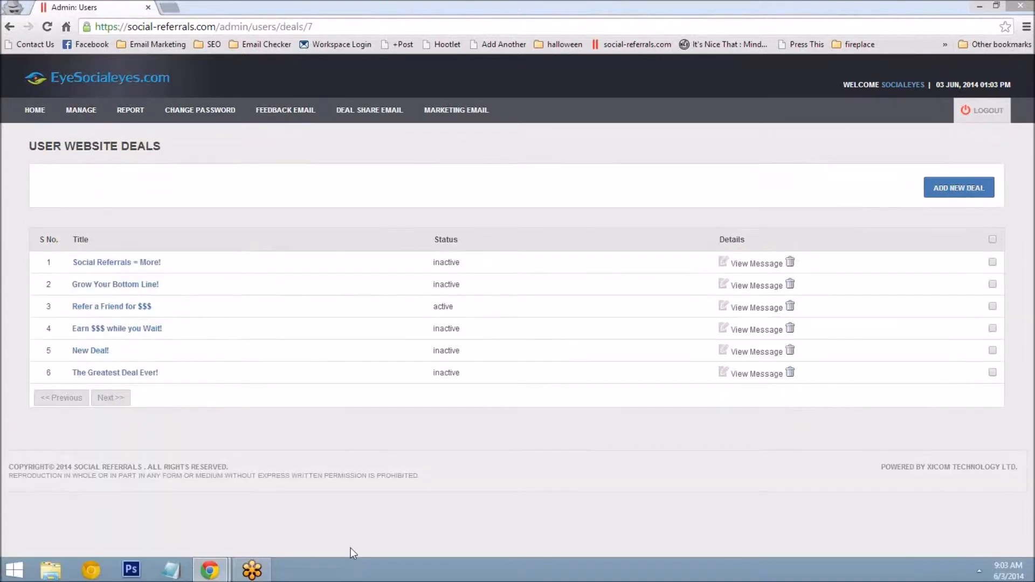
key(alt+Tab)
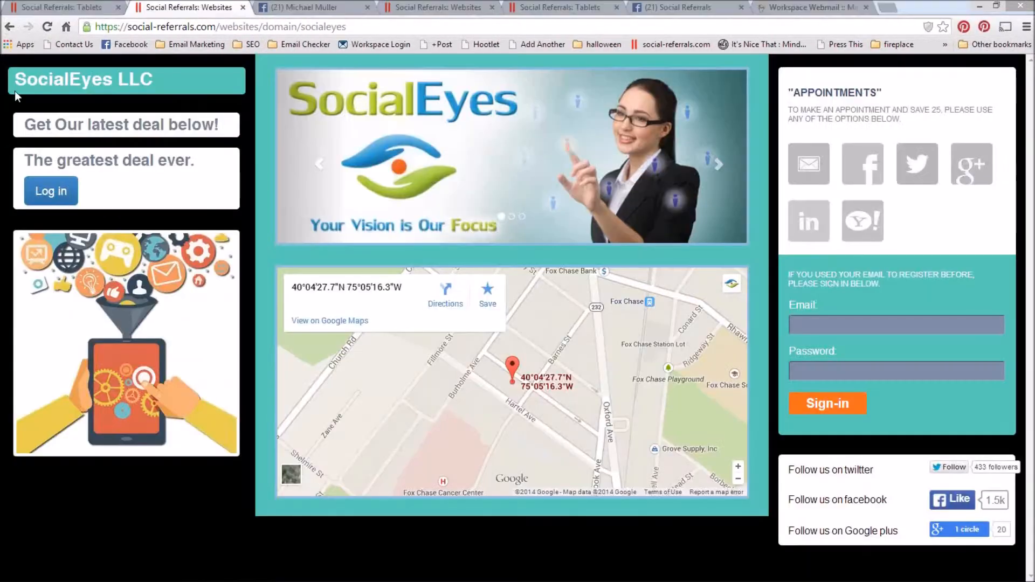
click(67, 5)
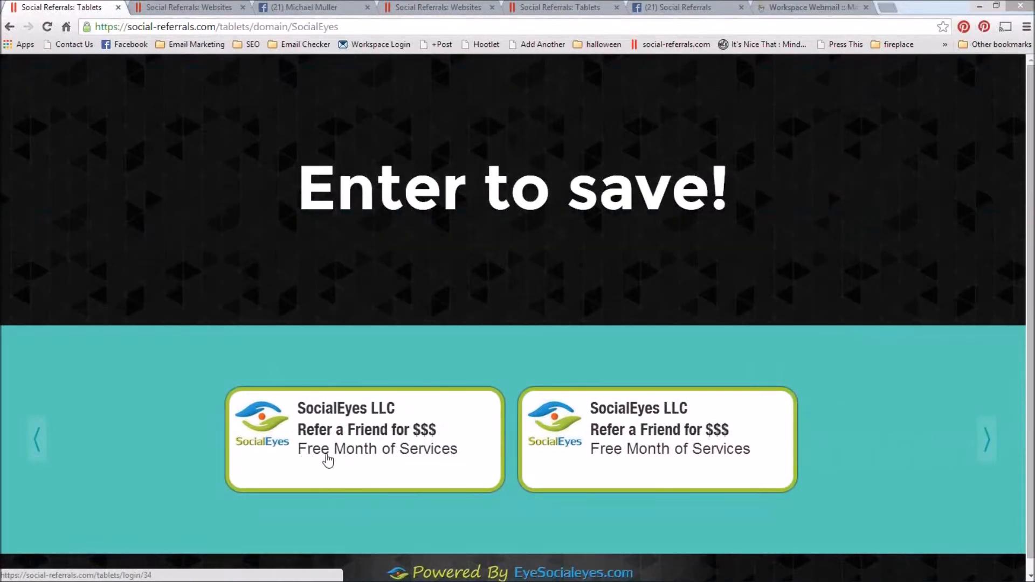
key(alt+Tab)
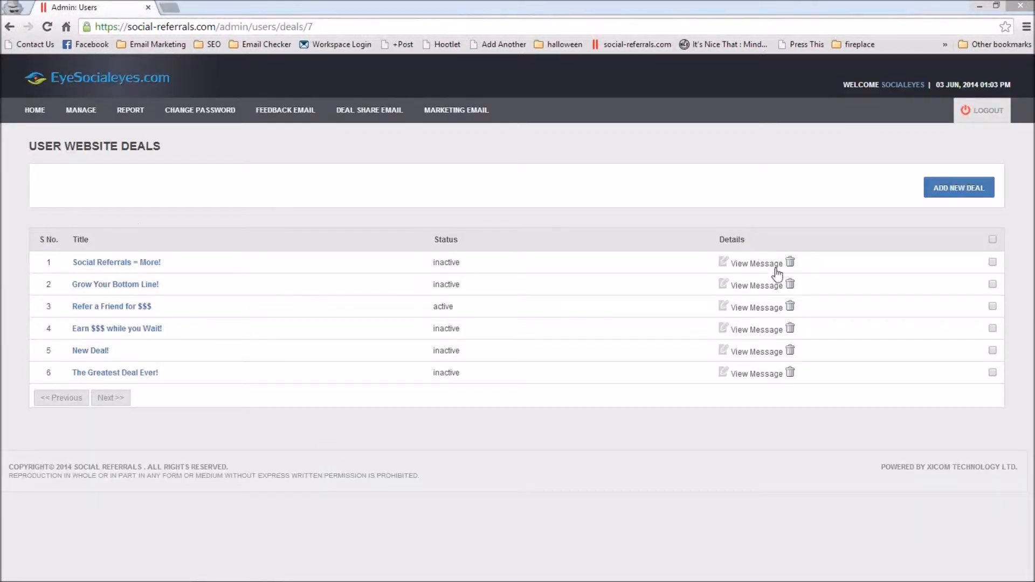
Step: Start a new deal titled "Tuesday's Deal", review the deal types and keep Percentage
click(958, 190)
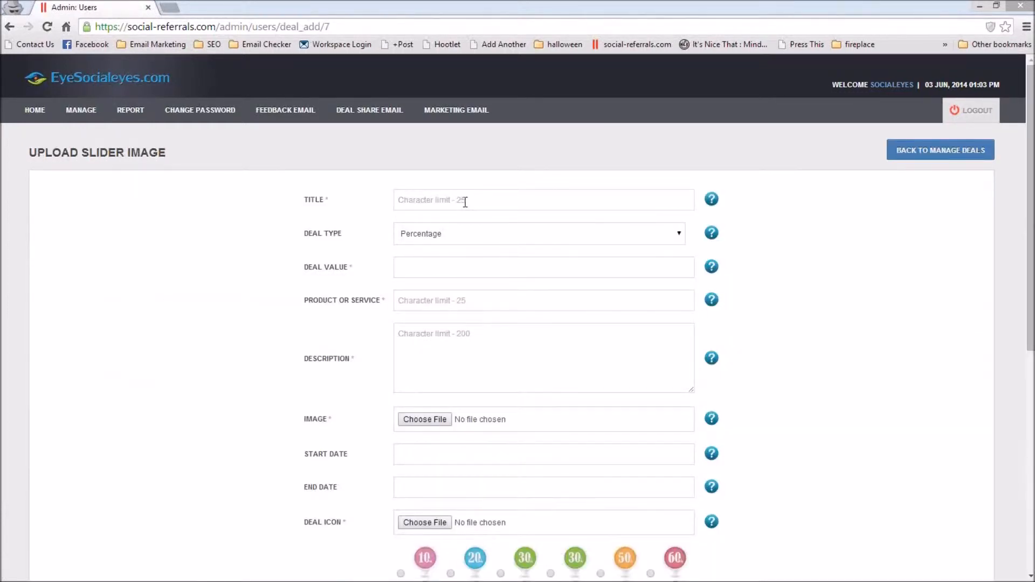
click(465, 201)
text(Tuesday's Dea)
click(464, 239)
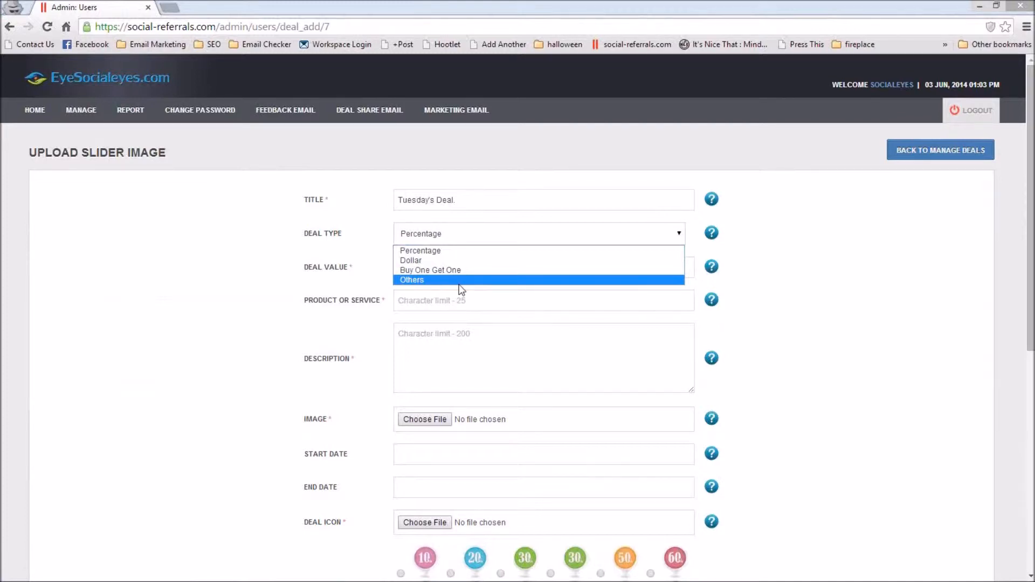
click(796, 251)
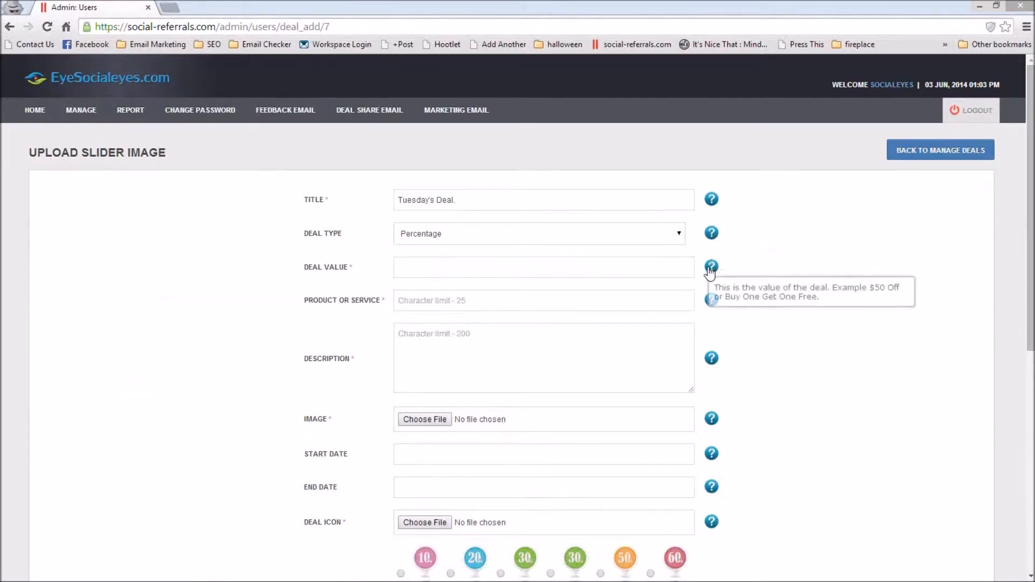
Step: Set the deal value to 25 and the product or service to "Viral Posts"
click(649, 266)
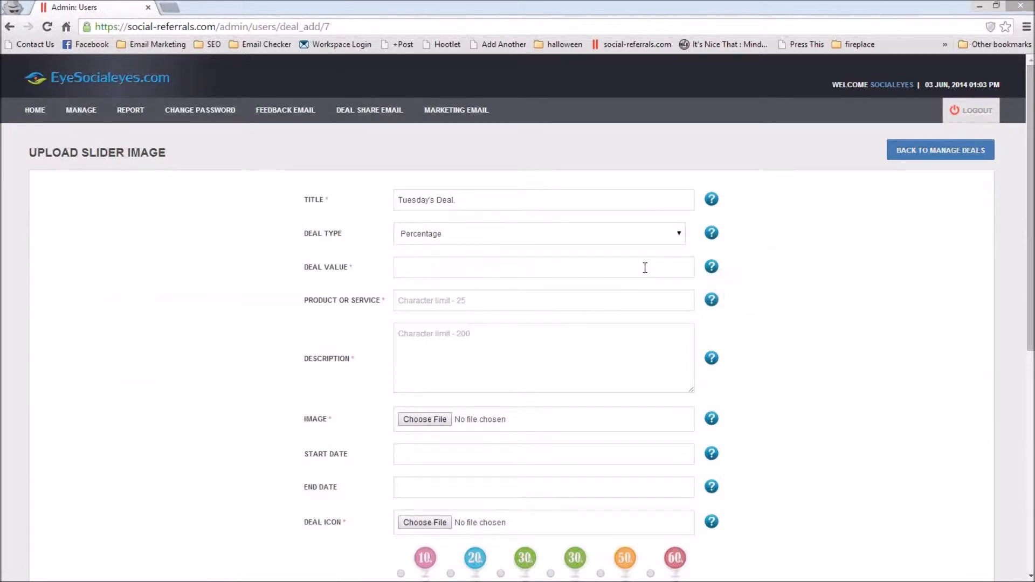
text(25)
click(852, 342)
click(463, 301)
text(Viral Posts)
Step: Look at how deals are presented on the SocialEyes tablet and website pages, and return to the new deal form
key(alt+Tab)
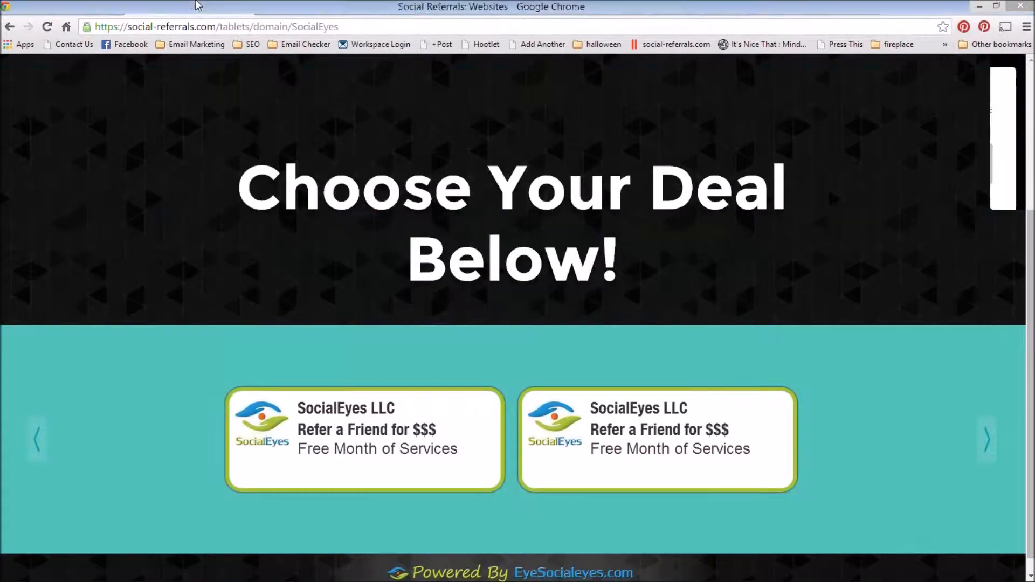
click(198, 6)
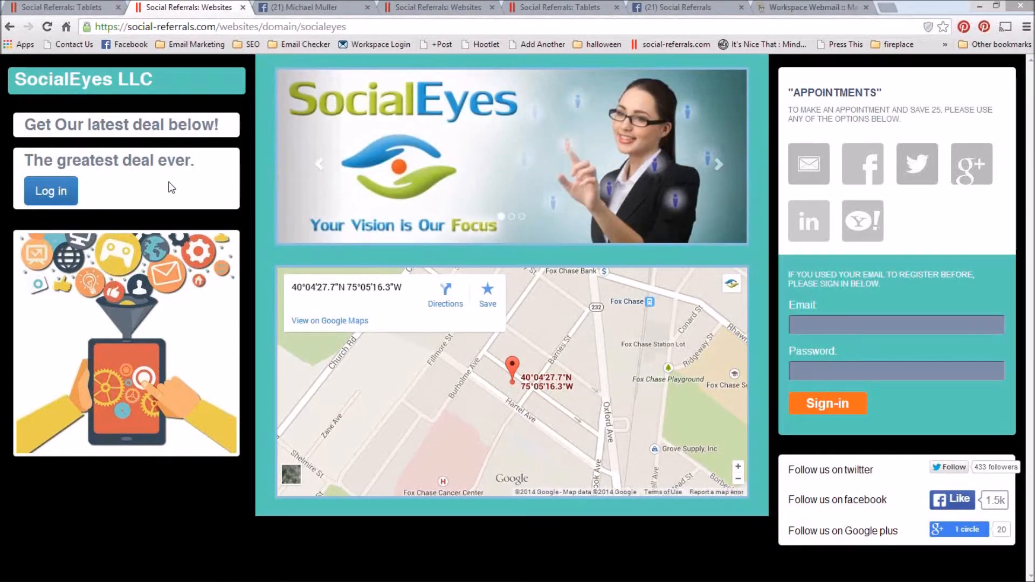
key(alt+Tab)
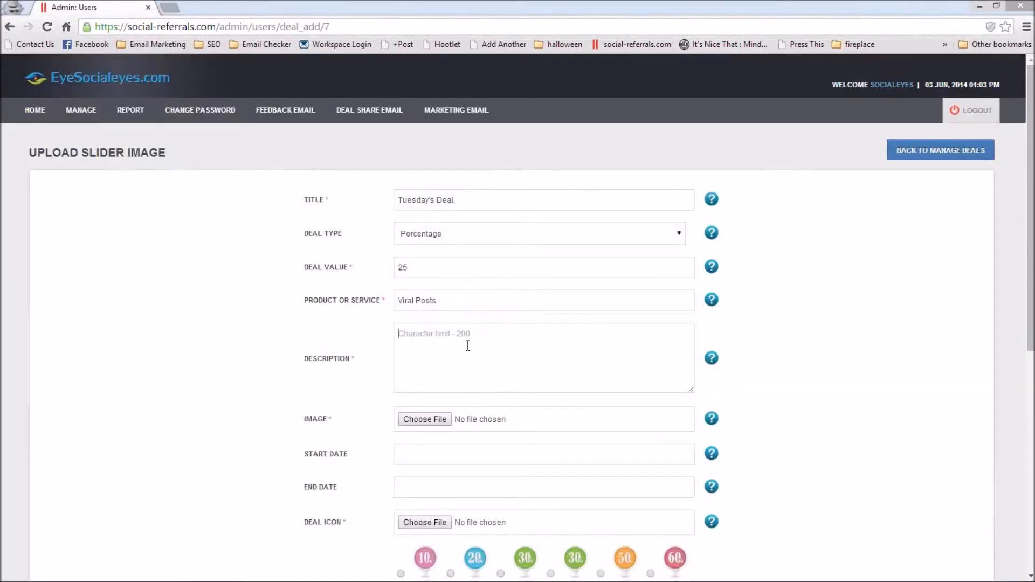
Step: Enter "Viral posts for a month" as the deal's description
click(468, 345)
text(Viral posts for a month)
click(460, 335)
key(alt+Tab)
Step: Choose dreamstime_s_31165955_1.jpg as the deal's image
scroll(548, 418, down, 1)
click(424, 356)
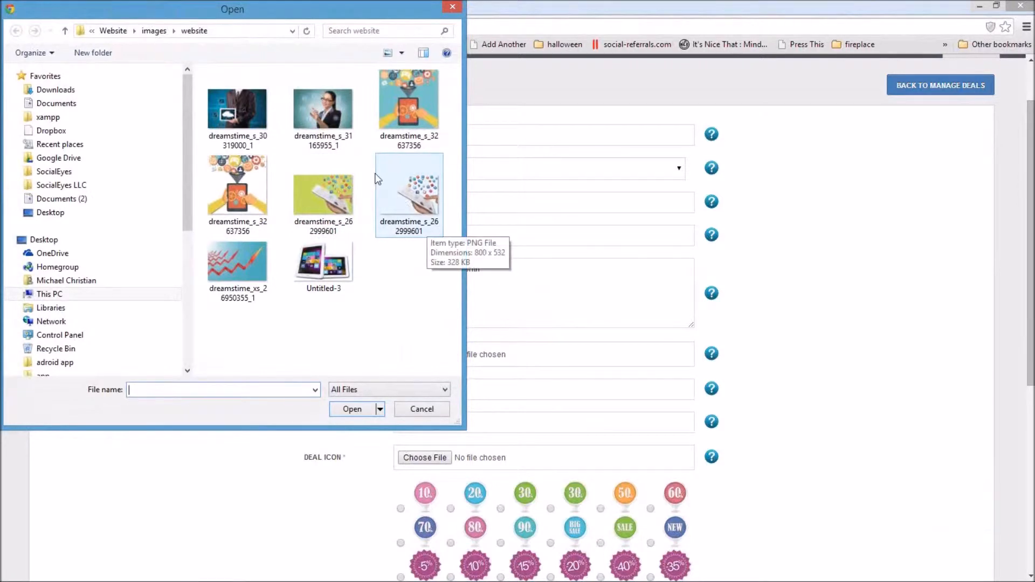
click(320, 118)
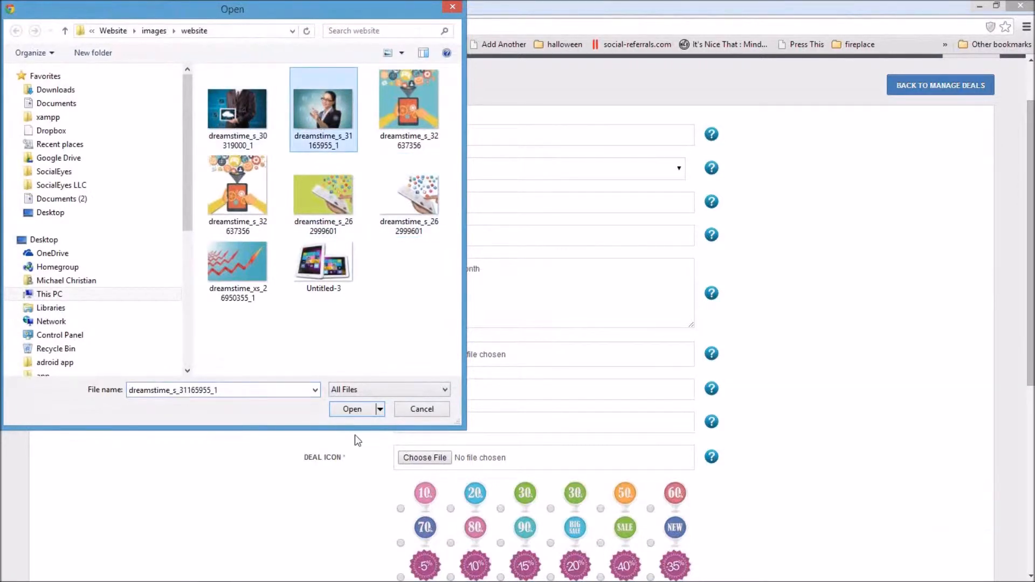
click(356, 410)
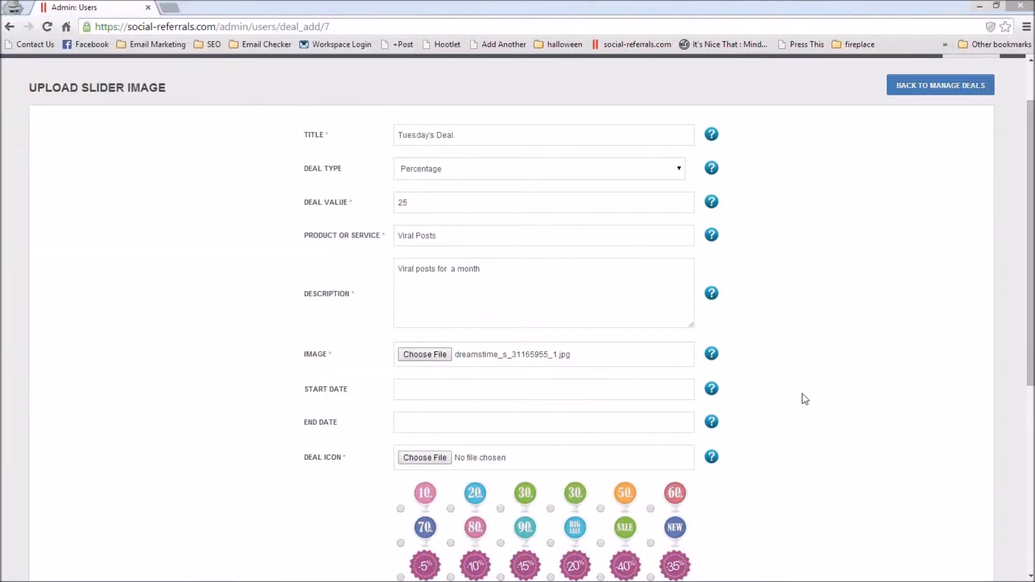
Step: Set the deal's start date to 2014-06-02 and its end date to 2014-06-30
scroll(825, 413, down, 1)
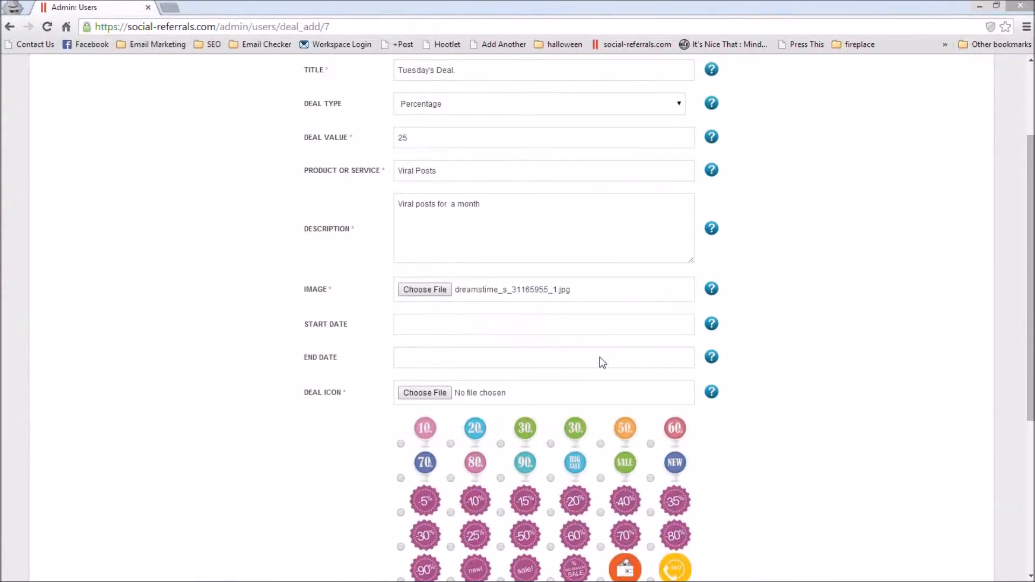
click(524, 332)
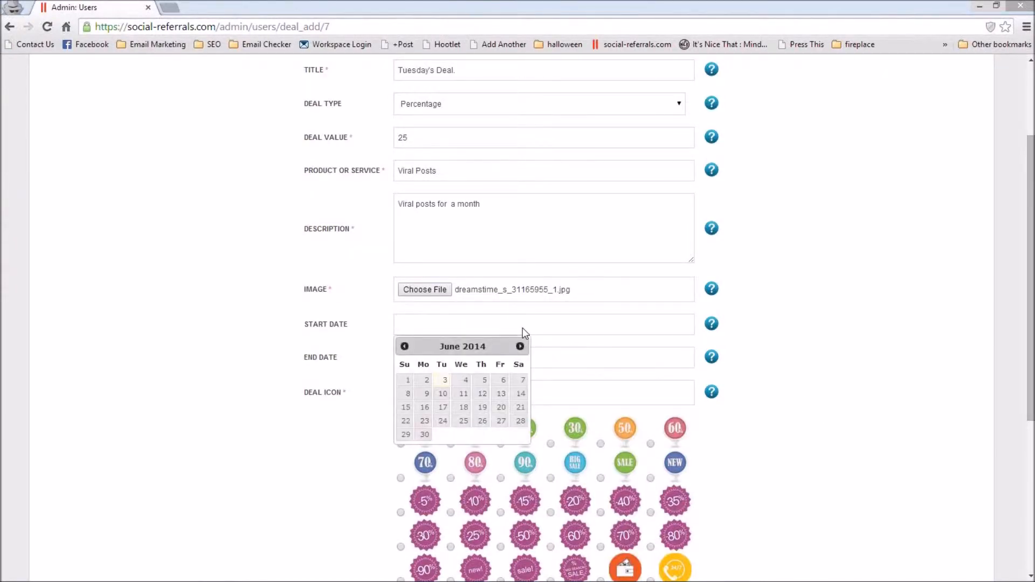
click(426, 380)
click(431, 360)
click(430, 468)
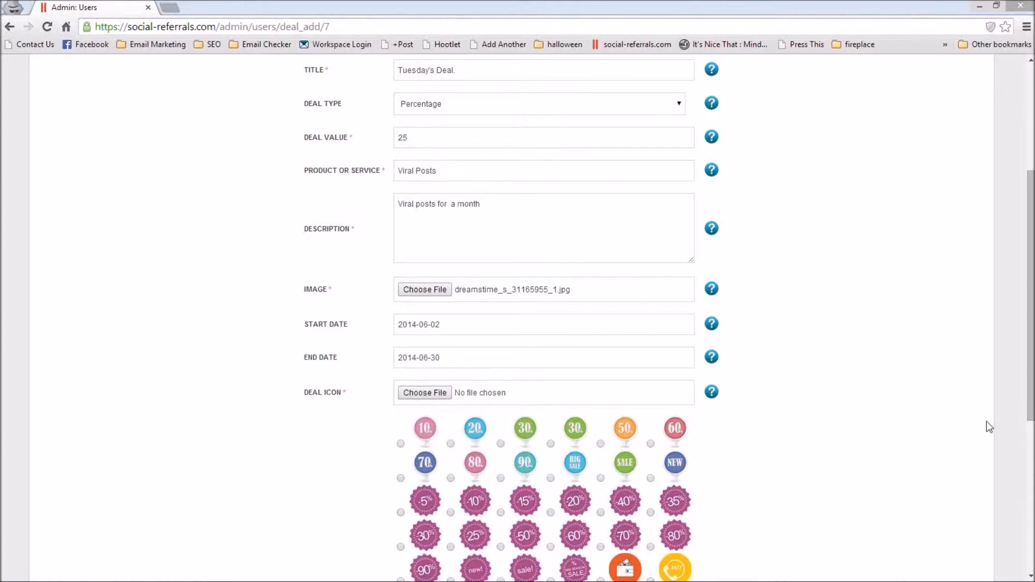
Step: Choose the first SocialEyes logo as the deal's icon, matching the tablet page, and submit the active deal
scroll(990, 427, down, 2)
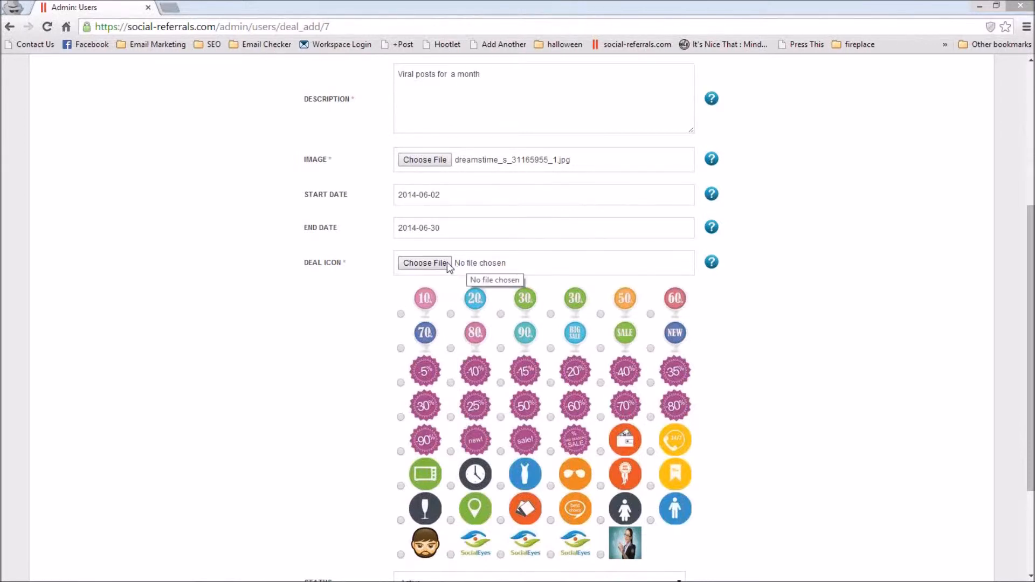
key(alt+Tab)
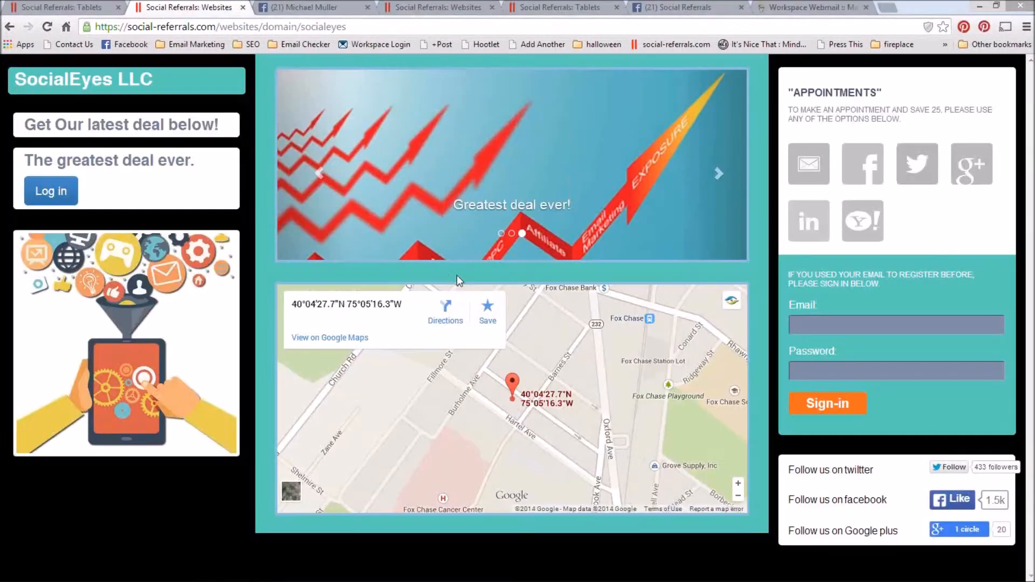
click(68, 5)
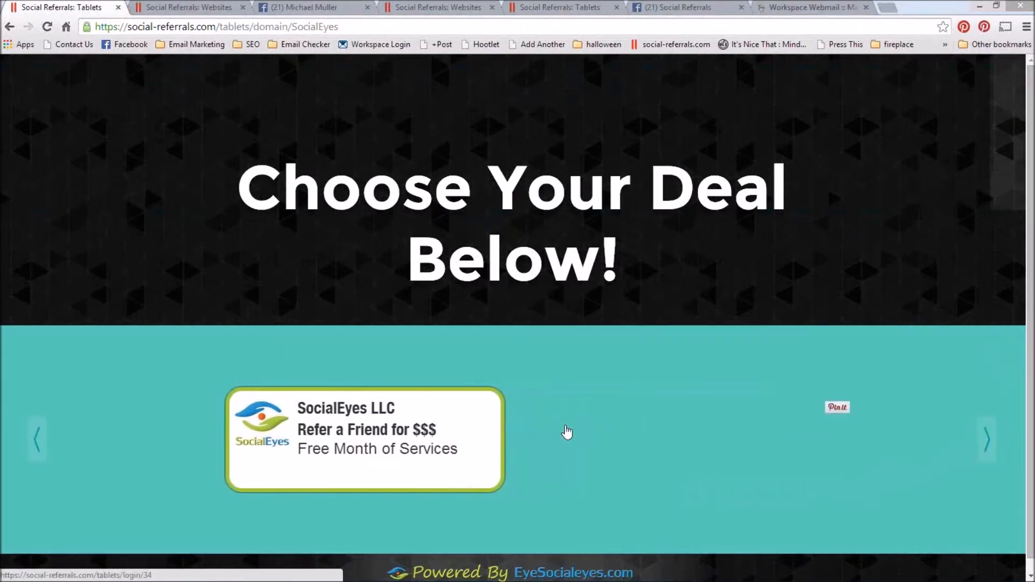
key(alt+Tab)
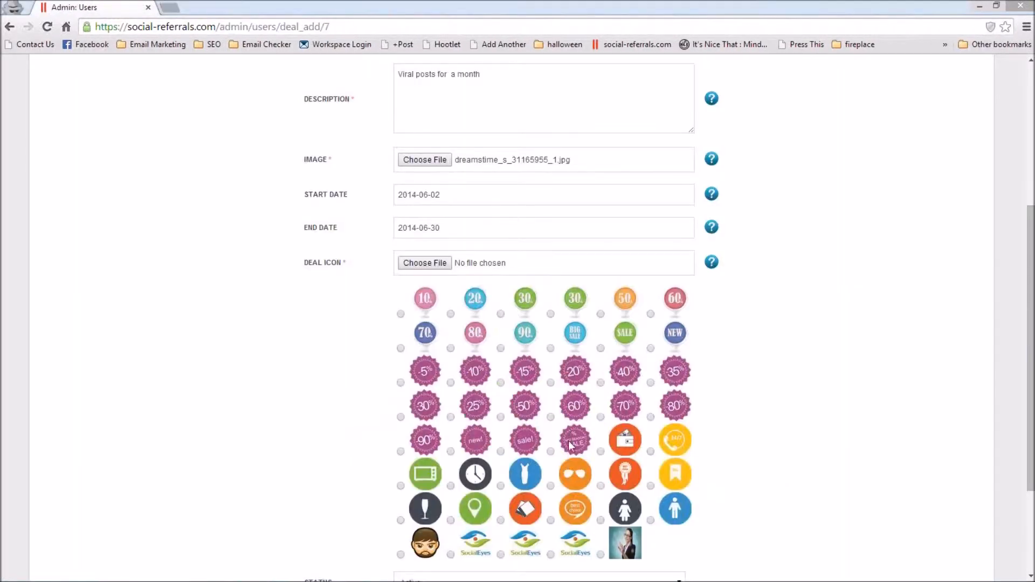
click(450, 554)
scroll(753, 433, down, 3)
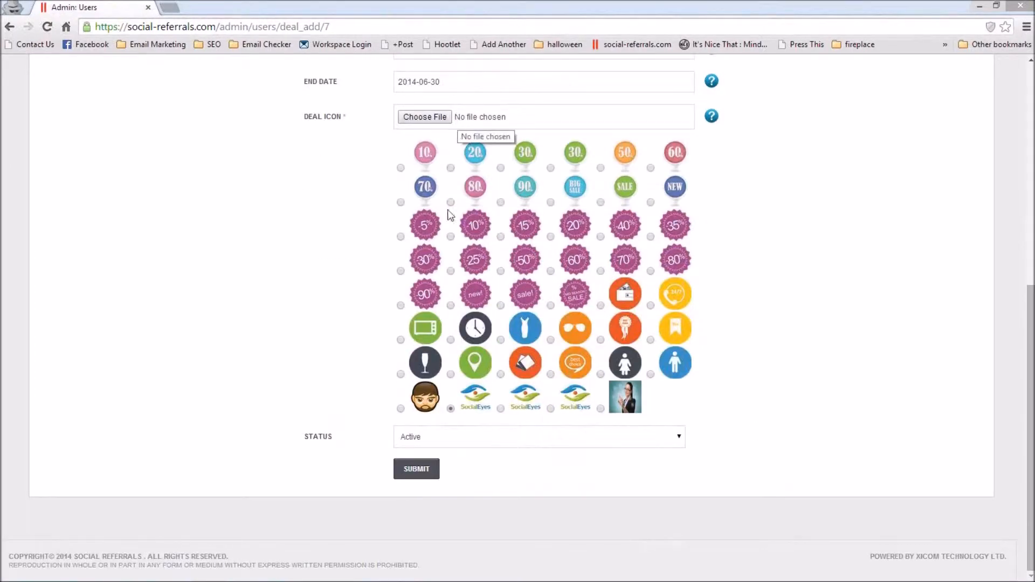
click(417, 470)
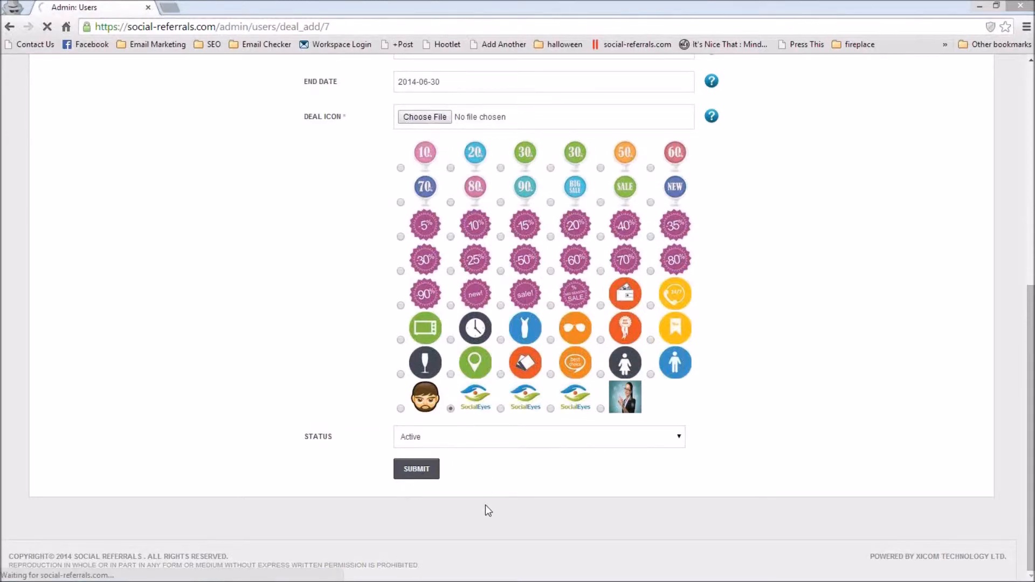
Step: Open Tuesday's Deal on the SocialEyes tablet page and log in to Facebook with the account's e-mail and password
key(alt+Tab)
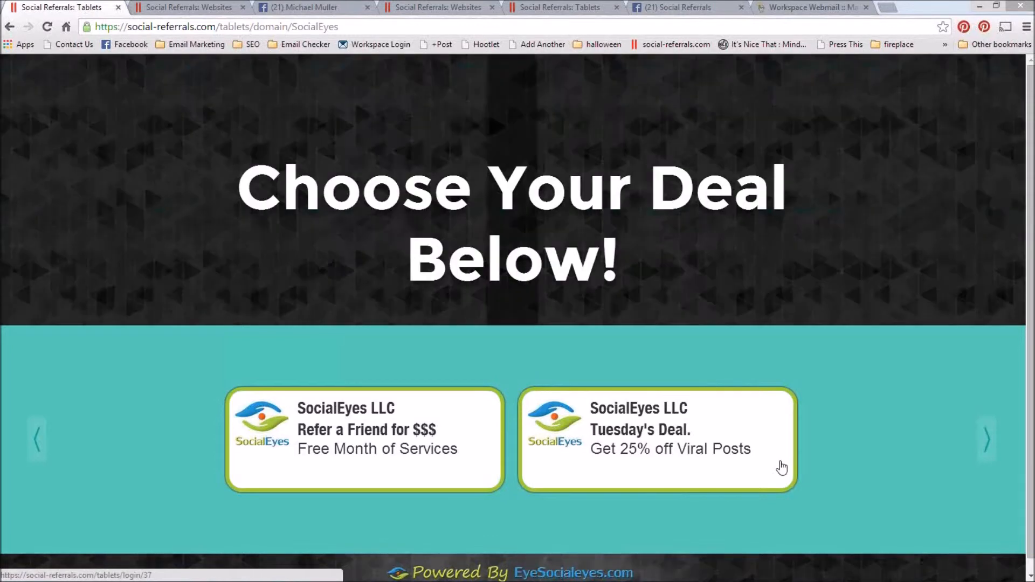
click(662, 434)
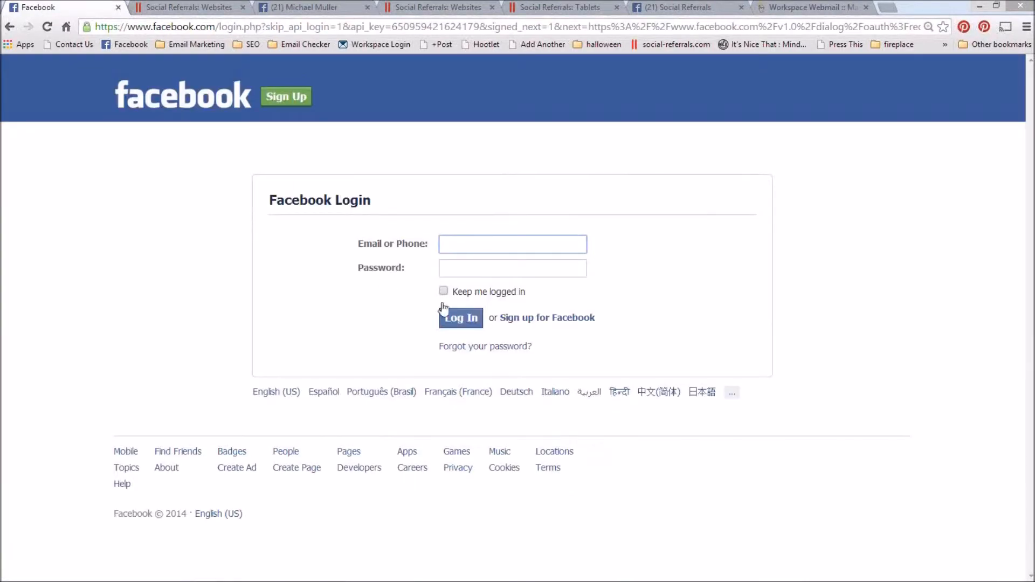
text(c)
click(483, 263)
key(Tab)
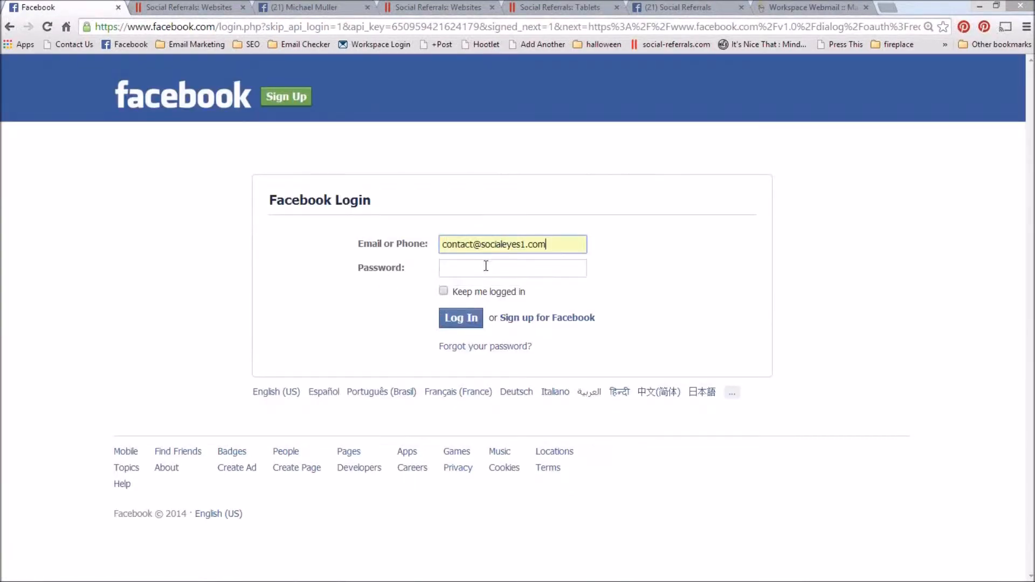
text(•••)
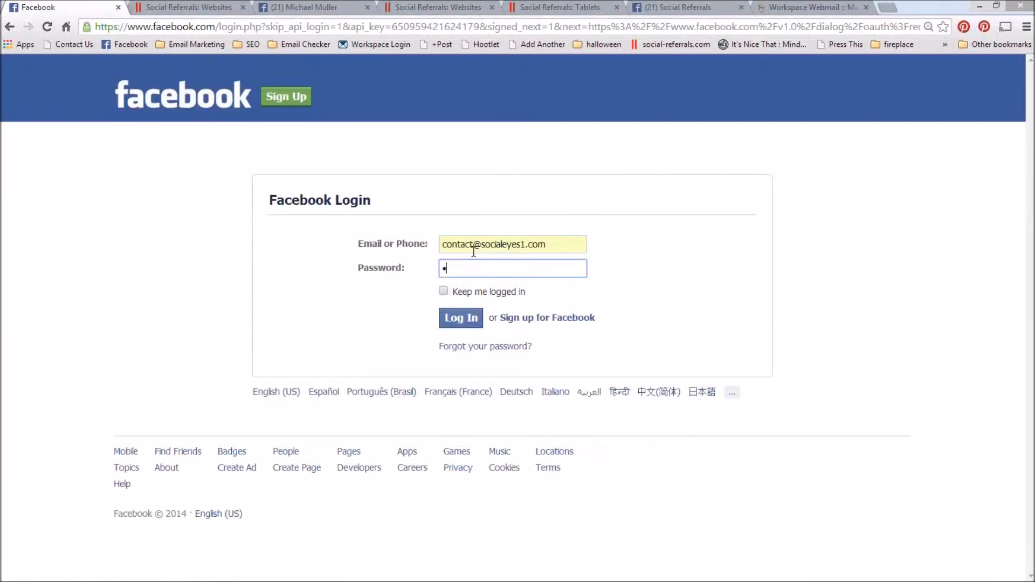
text(••••••)
click(461, 318)
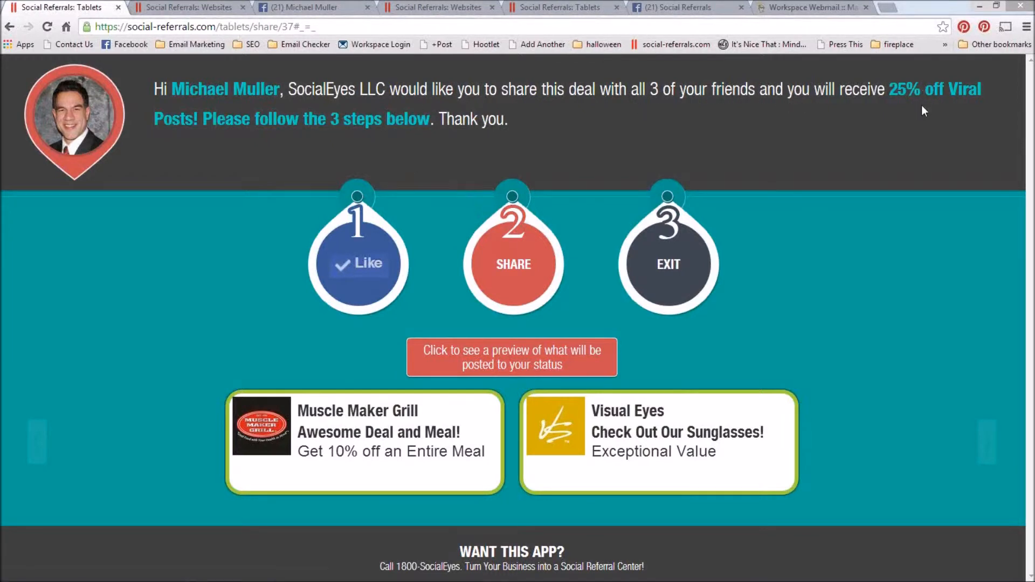
Step: Share the 25% off Viral Posts deal, dismiss the other local deals, and reload the Facebook profile
click(517, 276)
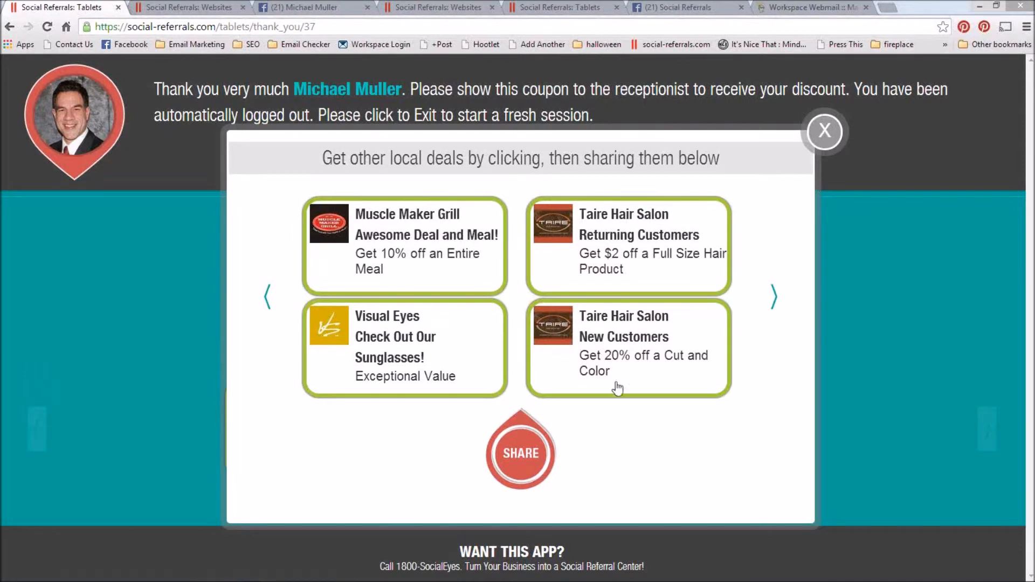
click(819, 139)
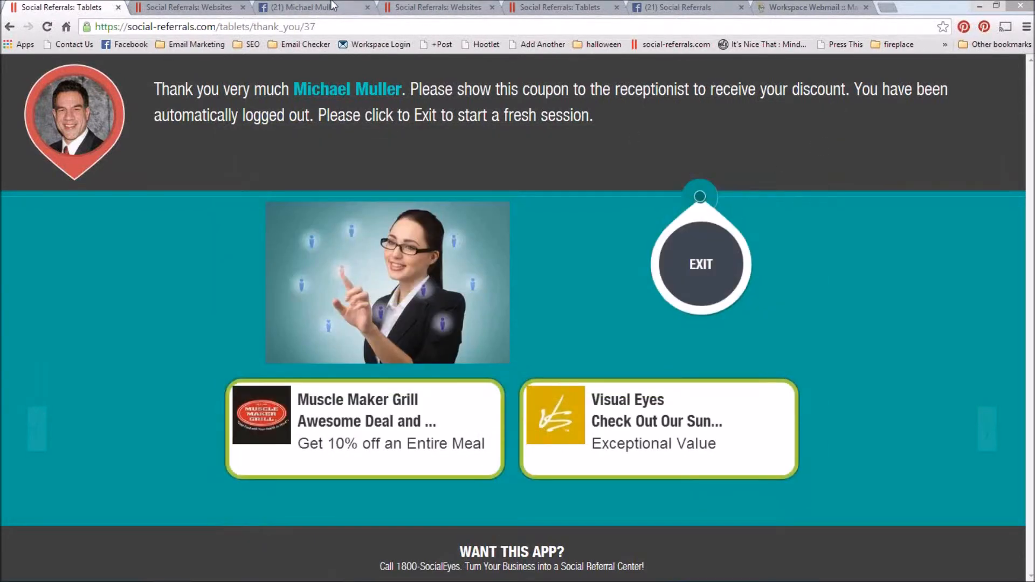
click(324, 7)
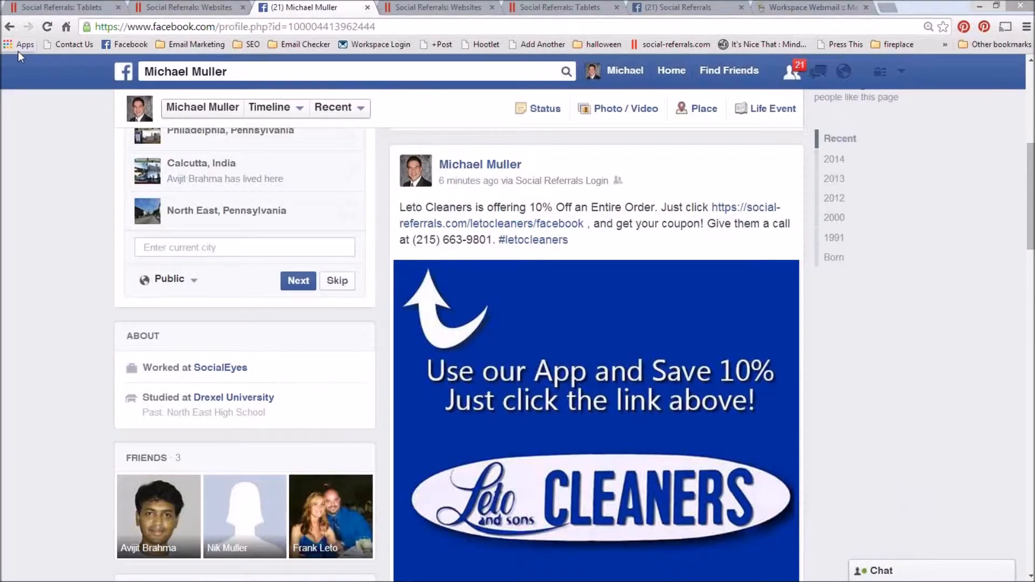
key(F5)
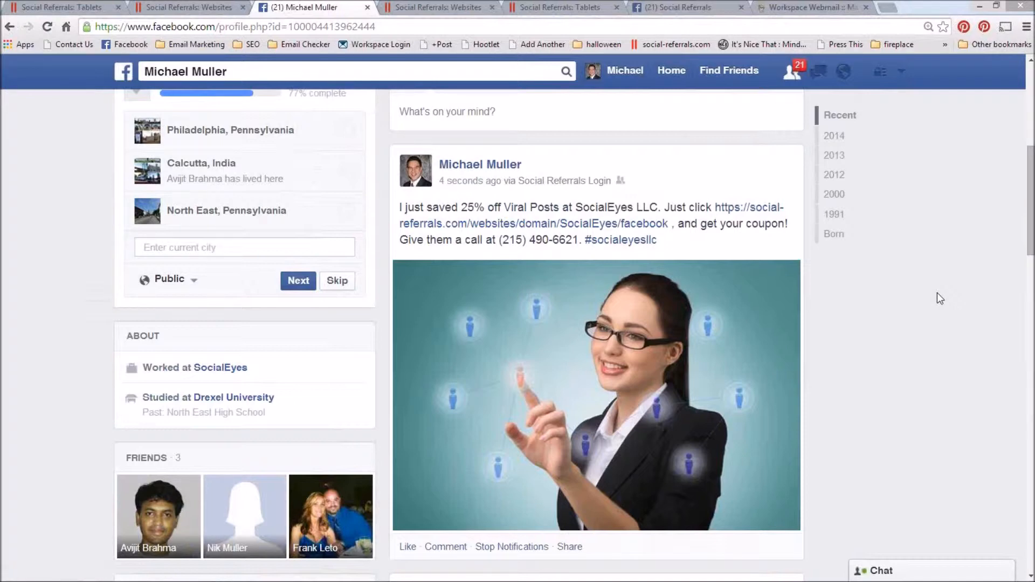
Step: Examine the deal posts on the Facebook timeline, comparing the business, offer, link and image in each
scroll(937, 293, down, 4)
scroll(937, 293, down, 1)
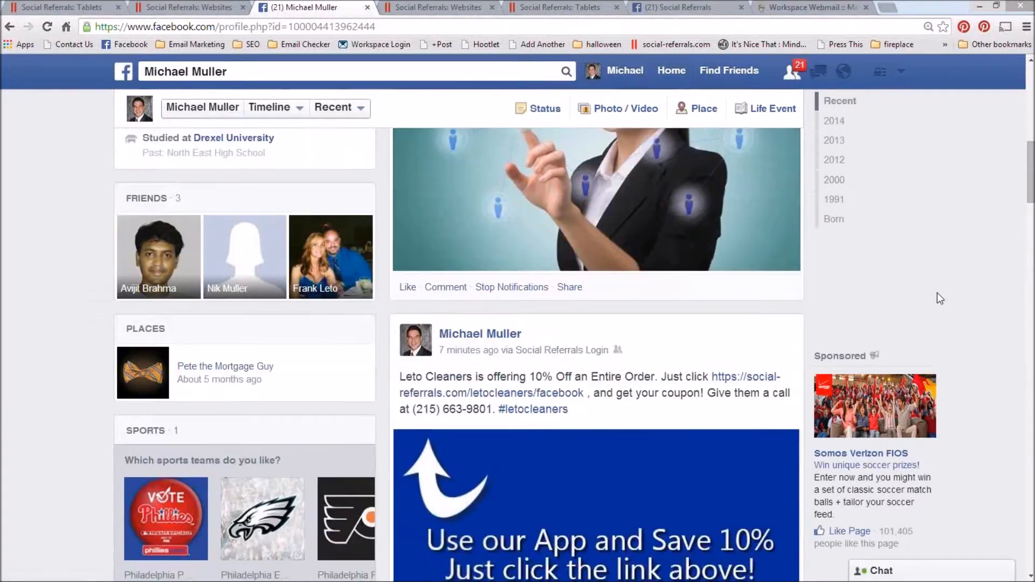
scroll(937, 294, down, 1)
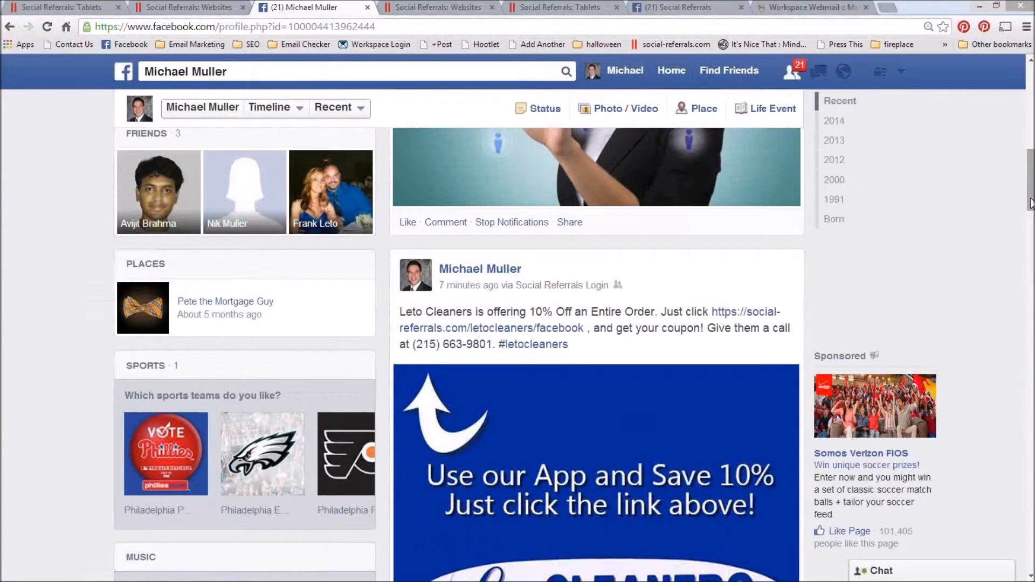
drag(1030, 205, 1023, 263)
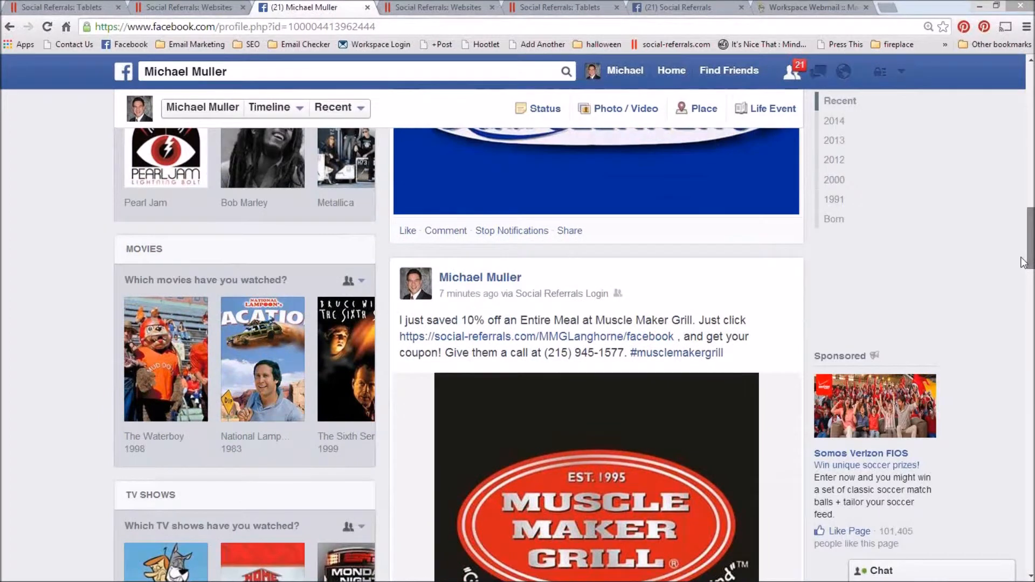
scroll(525, 252, down, 10)
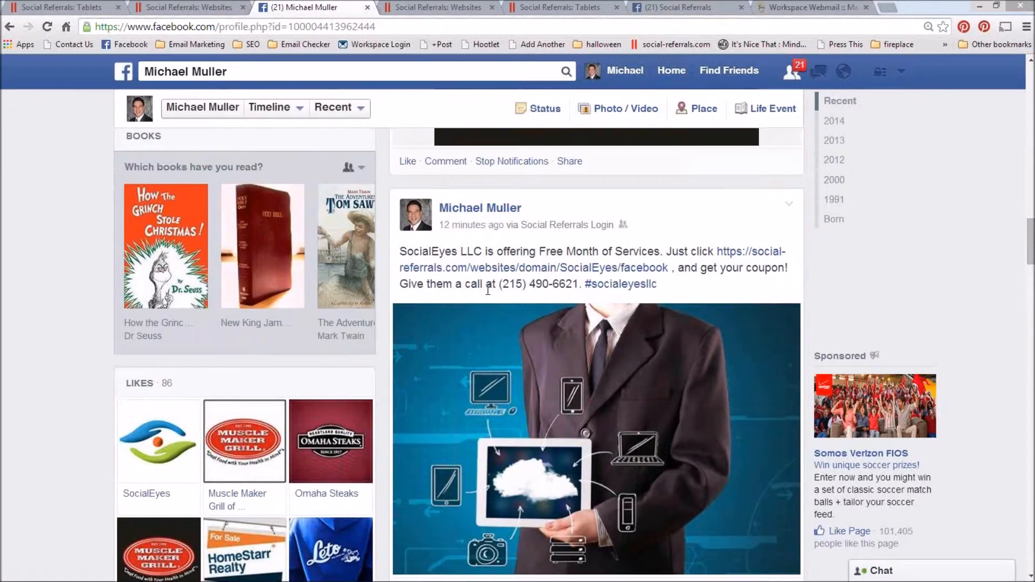
scroll(488, 289, up, 5)
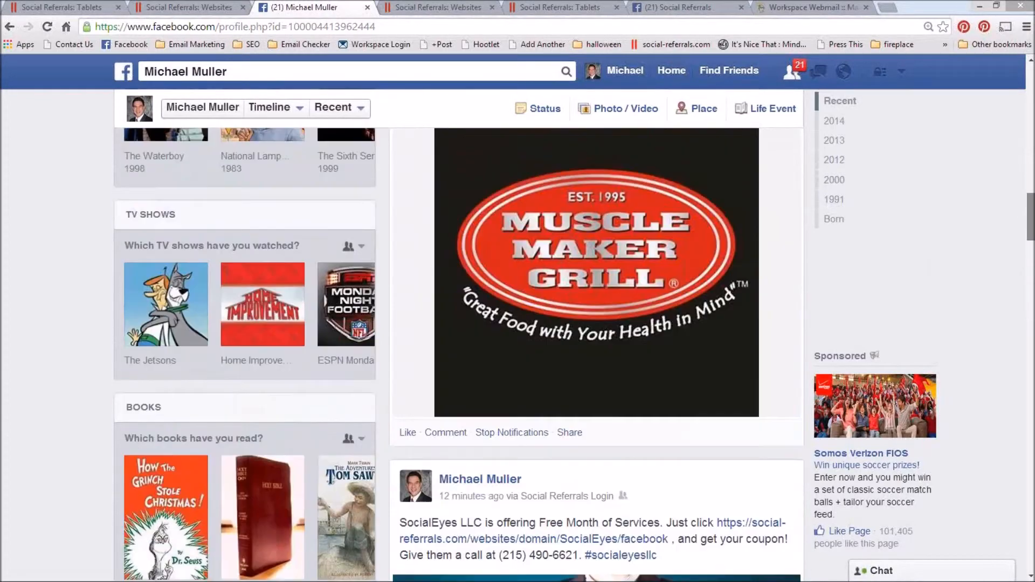
scroll(569, 334, up, 5)
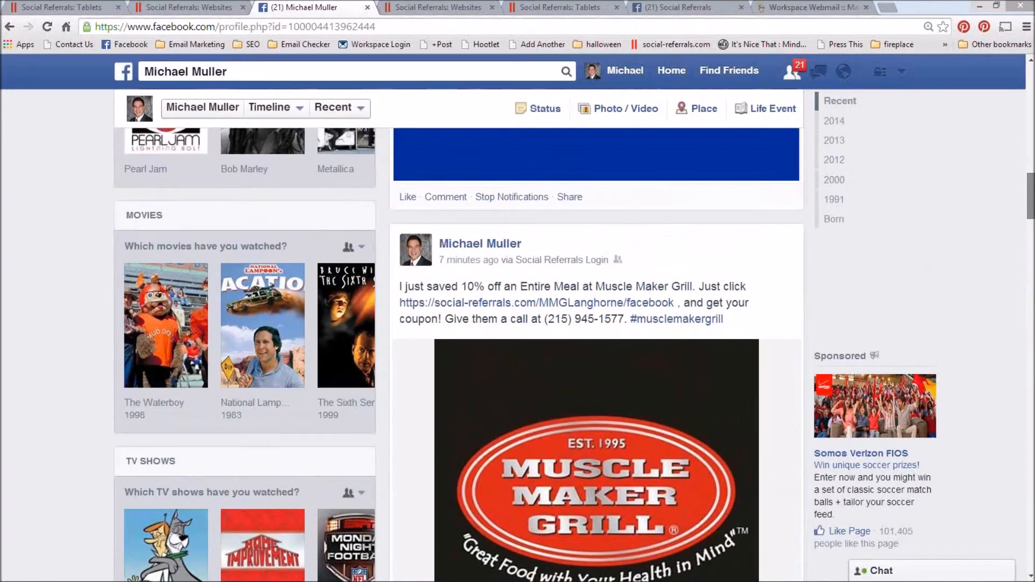
scroll(926, 232, up, 7)
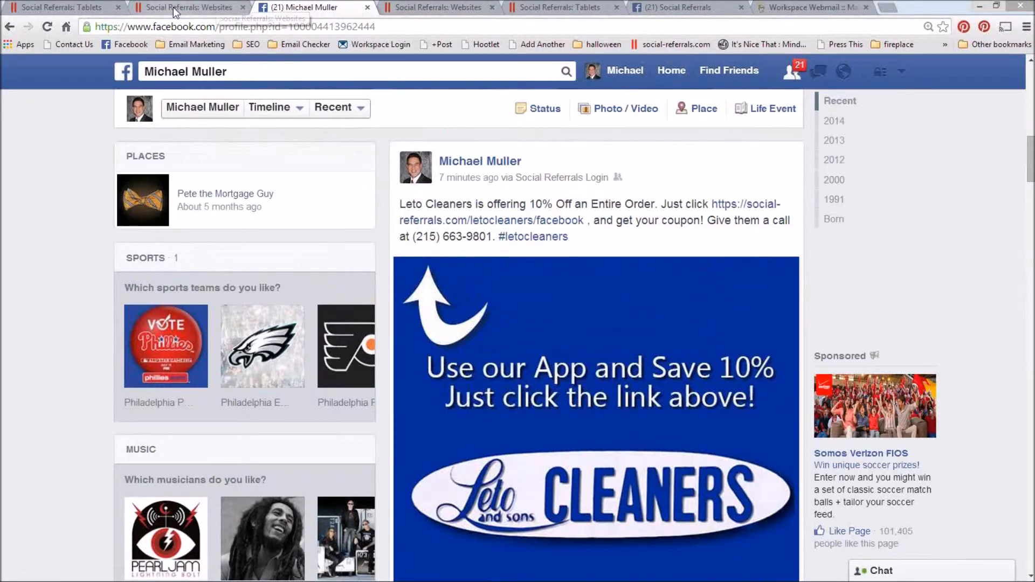
Step: Return to the admin deals list and view the social media messages of the "Social Referrals = More!" deal
key(alt+Tab)
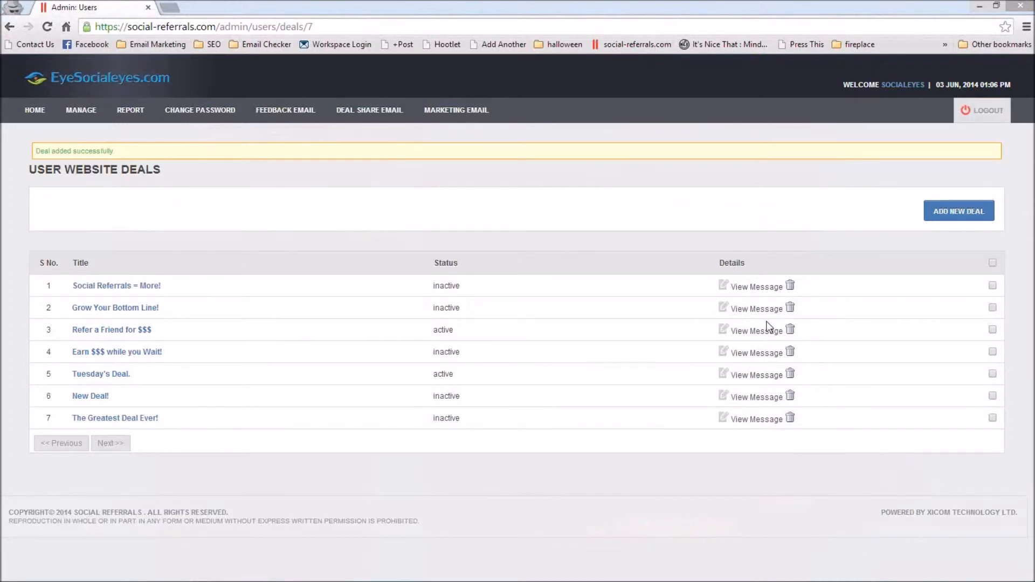
click(744, 287)
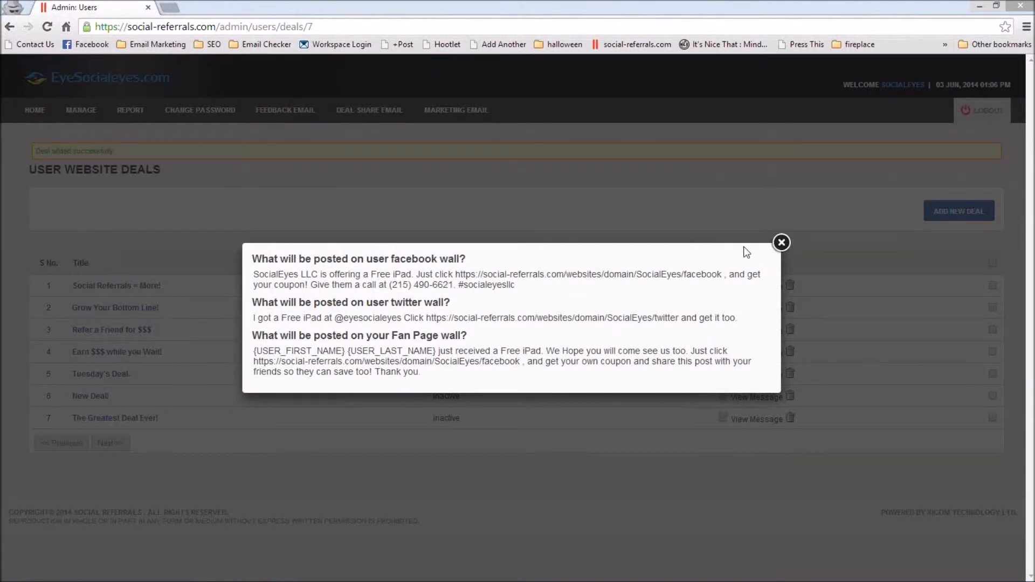
click(781, 243)
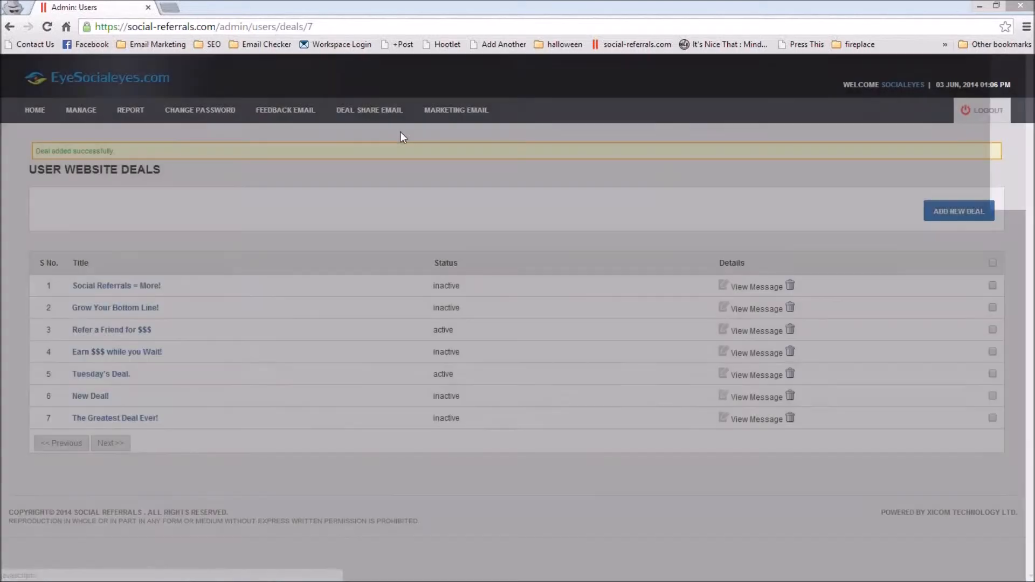
Step: Review the Facebook and Twitter account fields in the business profile, and return to the deals list
mouse_move(79, 118)
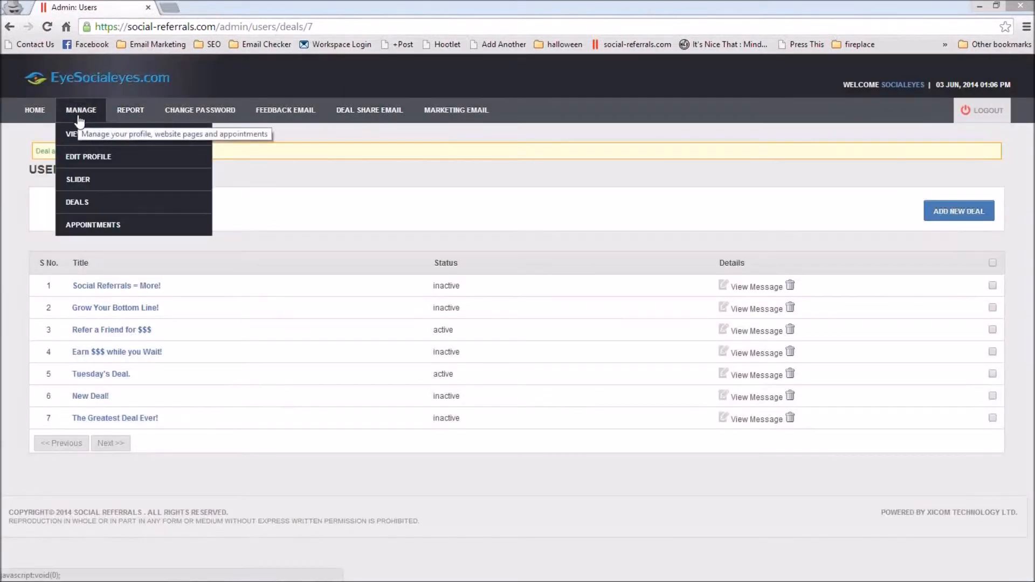
click(102, 157)
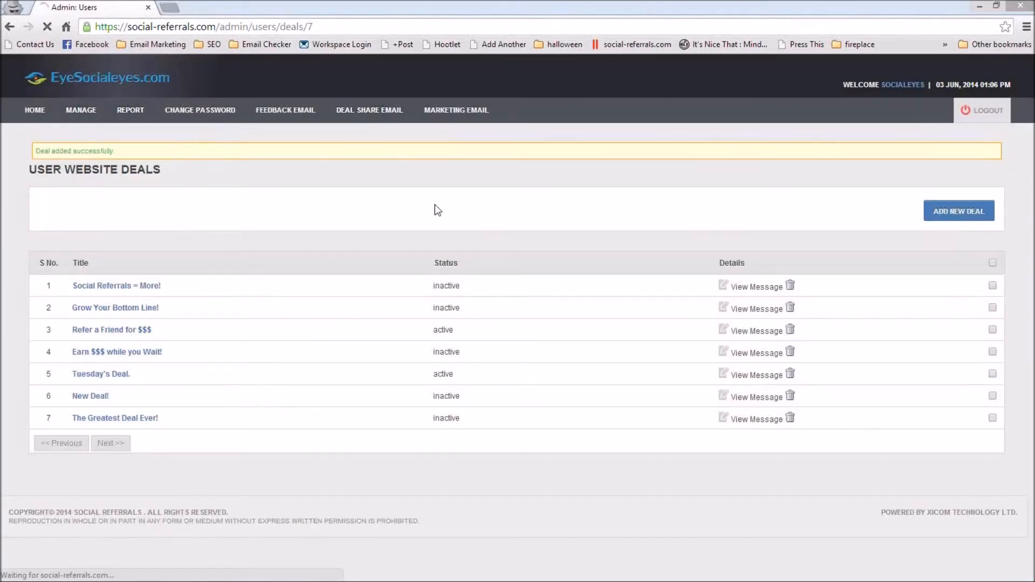
scroll(567, 269, down, 6)
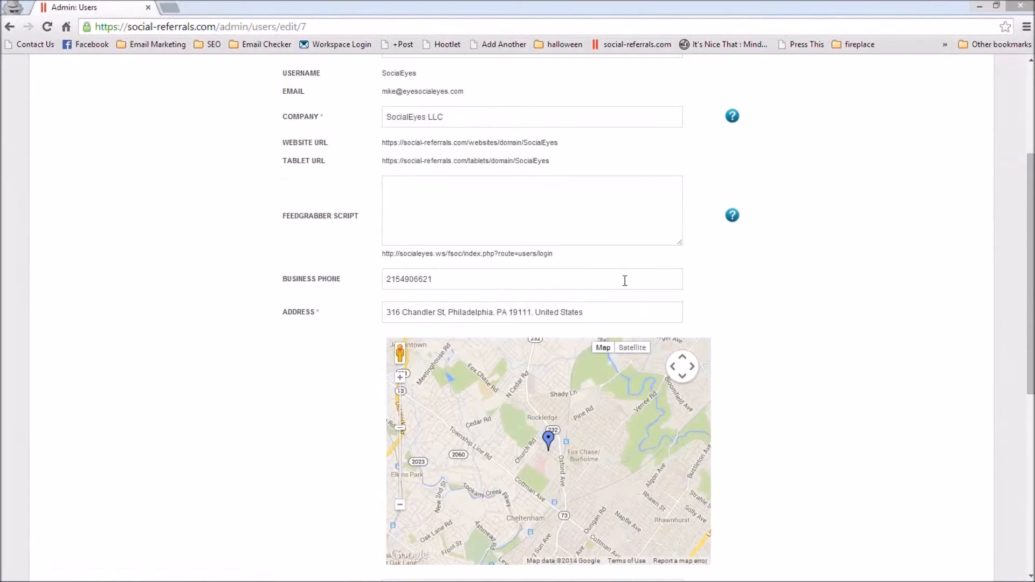
scroll(629, 281, down, 2)
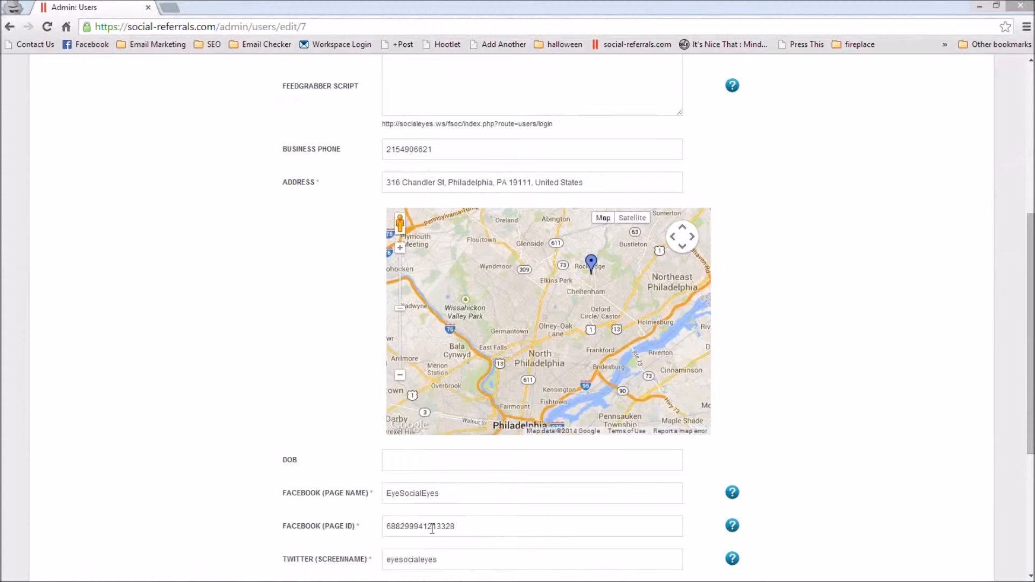
click(10, 26)
Step: Open the deals report and view the share details of the "Social Referrals = More!" deal
mouse_move(123, 115)
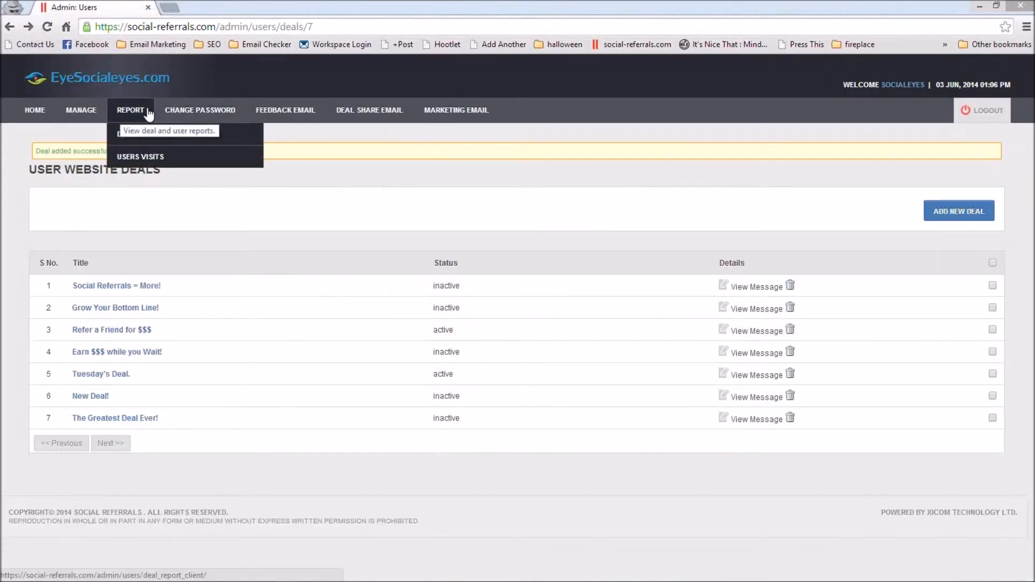
click(140, 143)
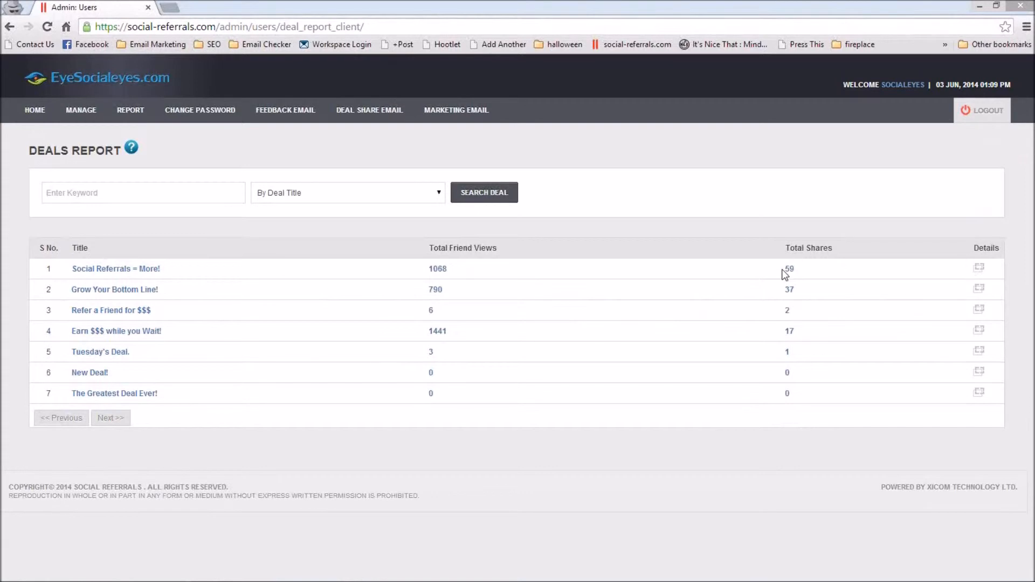
click(979, 268)
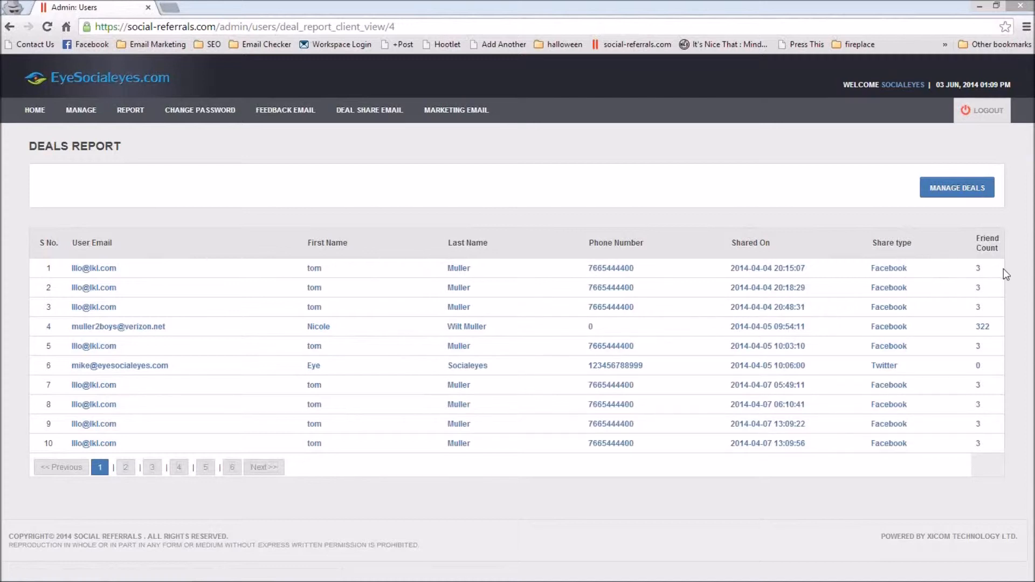
Step: Return to the deals report overview and show the available search criteria for deals
click(431, 111)
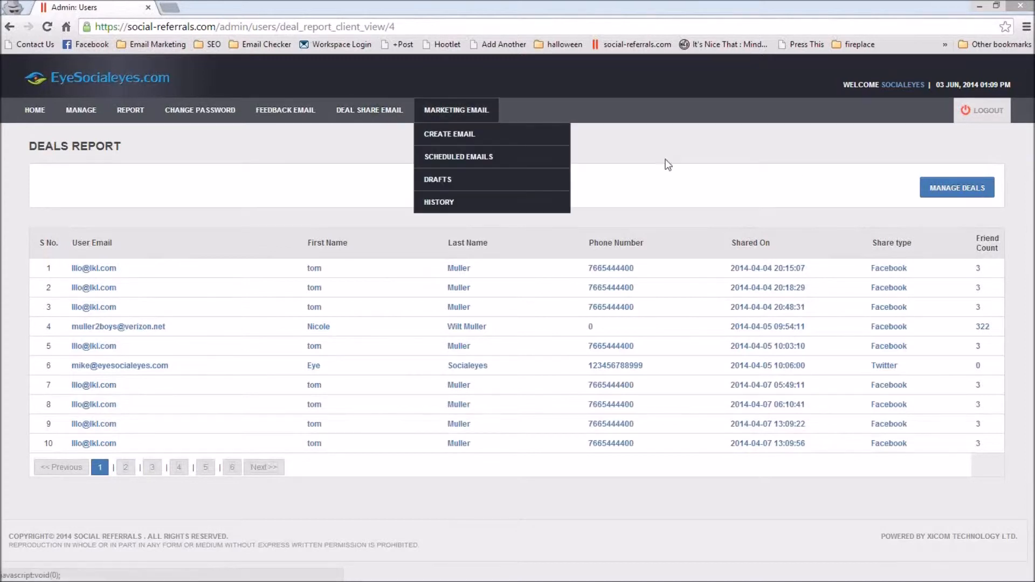
click(944, 196)
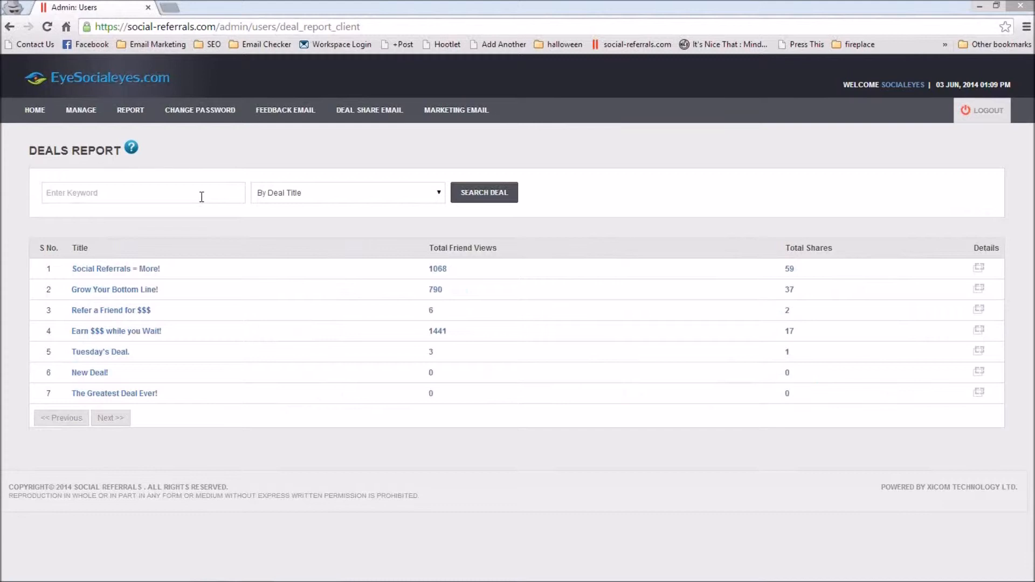
click(397, 195)
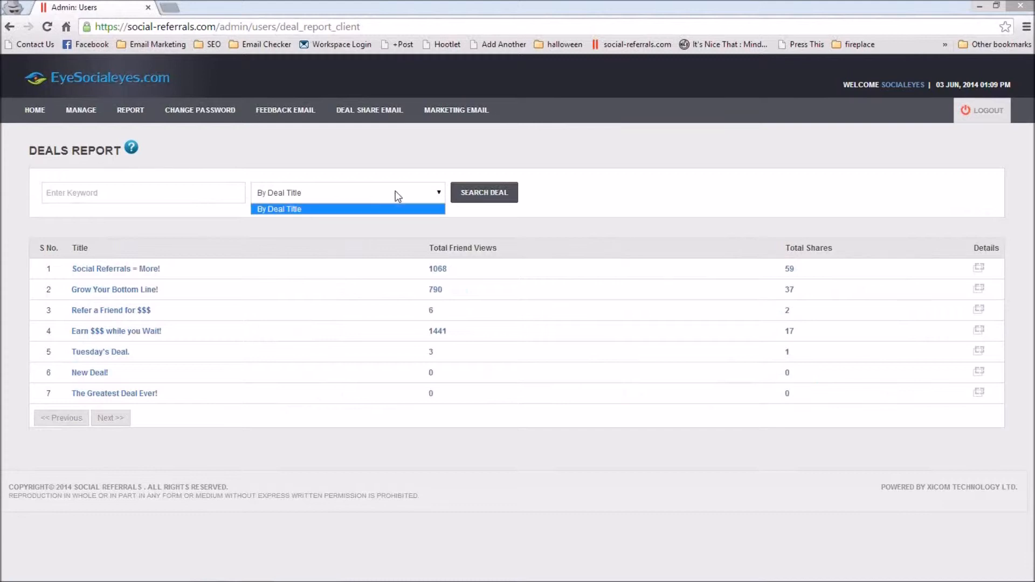
Step: Close the deals search criteria and open the users visits report
click(618, 206)
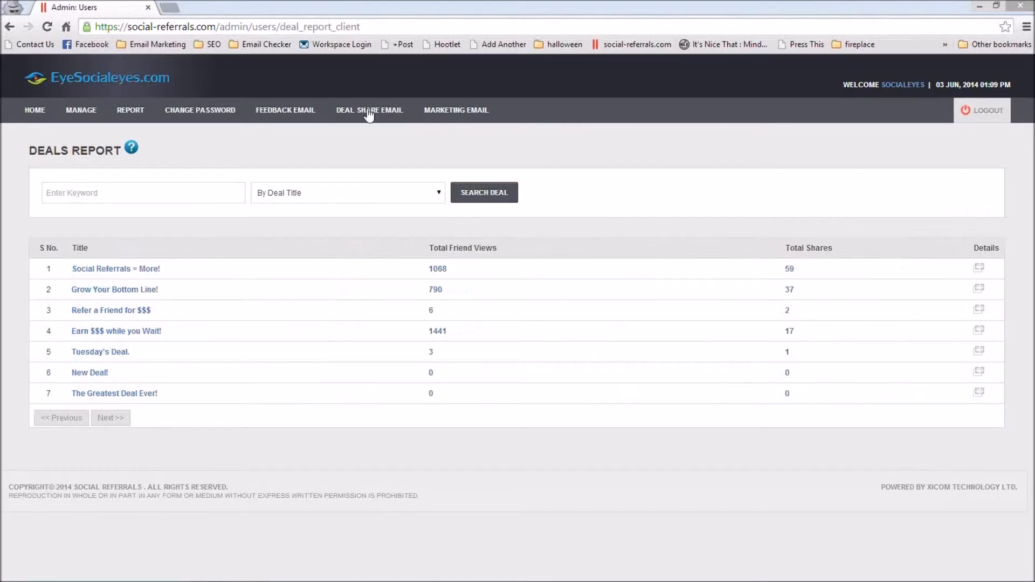
mouse_move(128, 116)
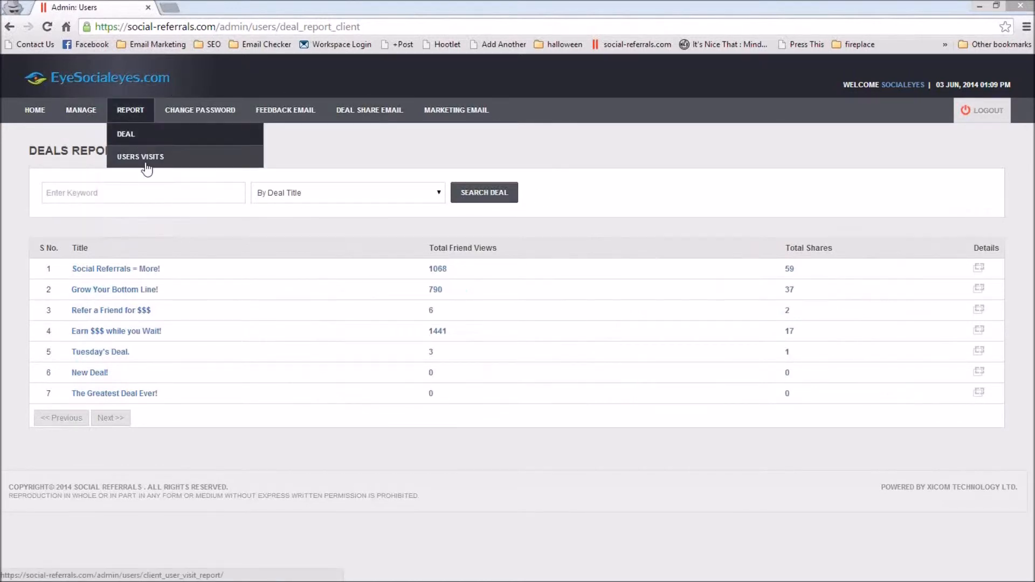
click(130, 135)
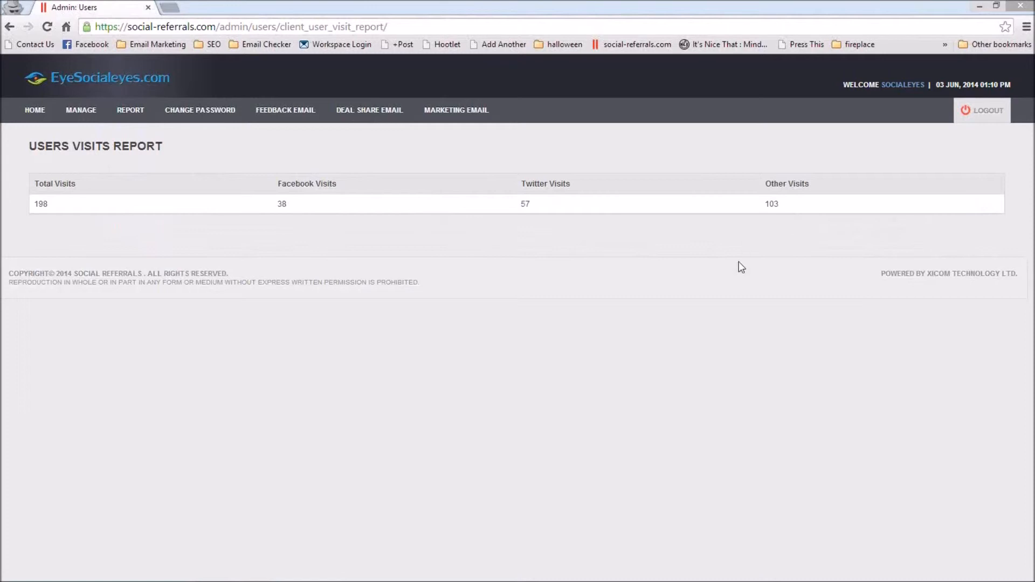
Step: Switch to the Facebook window with the shared Leto Cleaners post, and return to the admin console
key(alt+Tab)
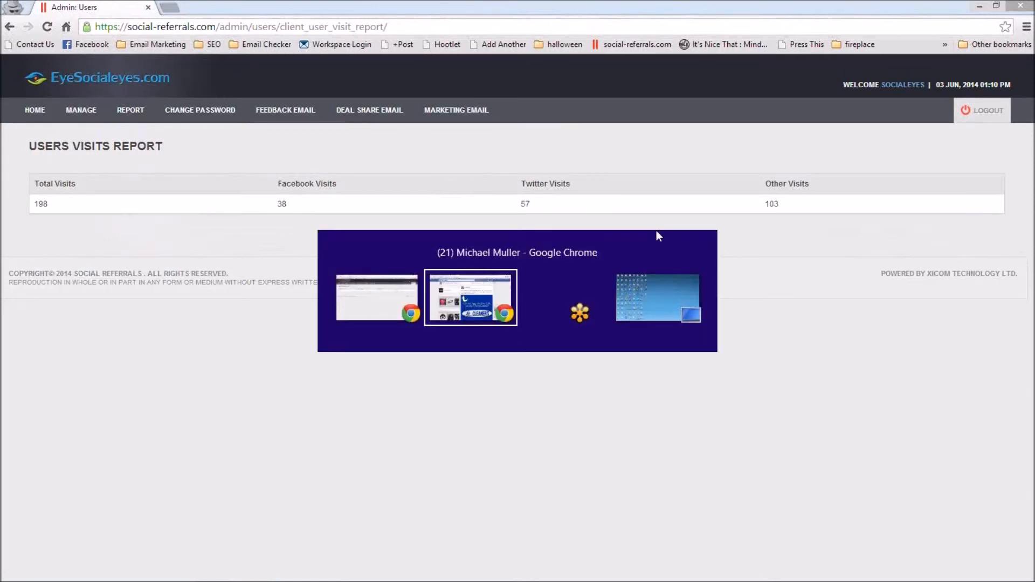
key(alt+Tab)
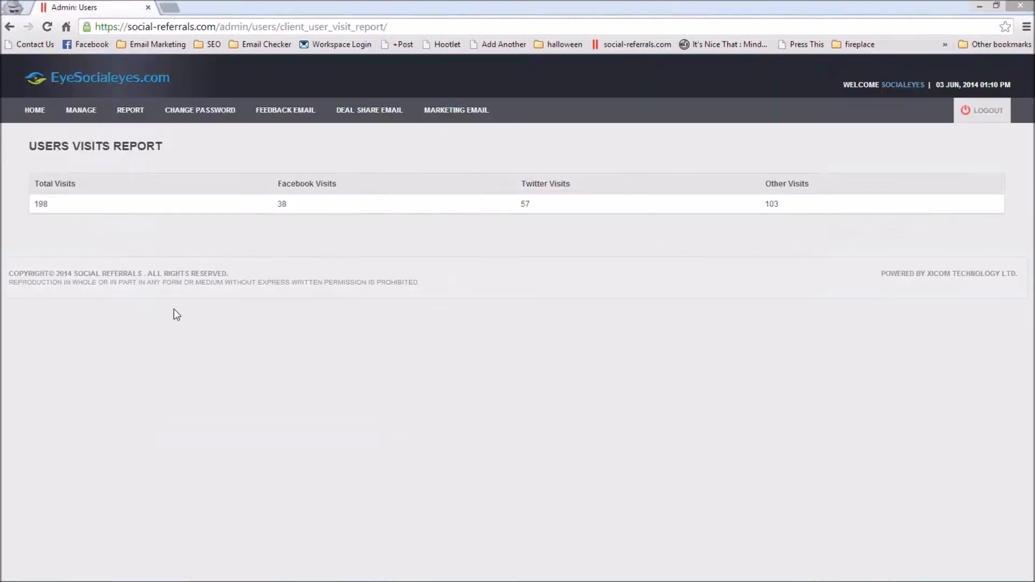
mouse_move(135, 112)
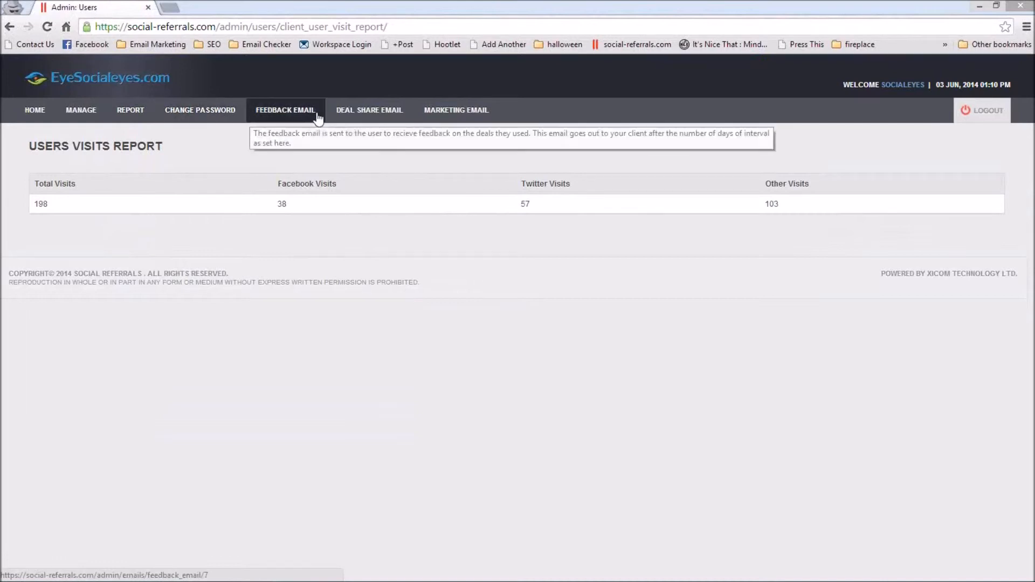
Step: Open the deal share email template and review its sender fields and content
mouse_move(474, 122)
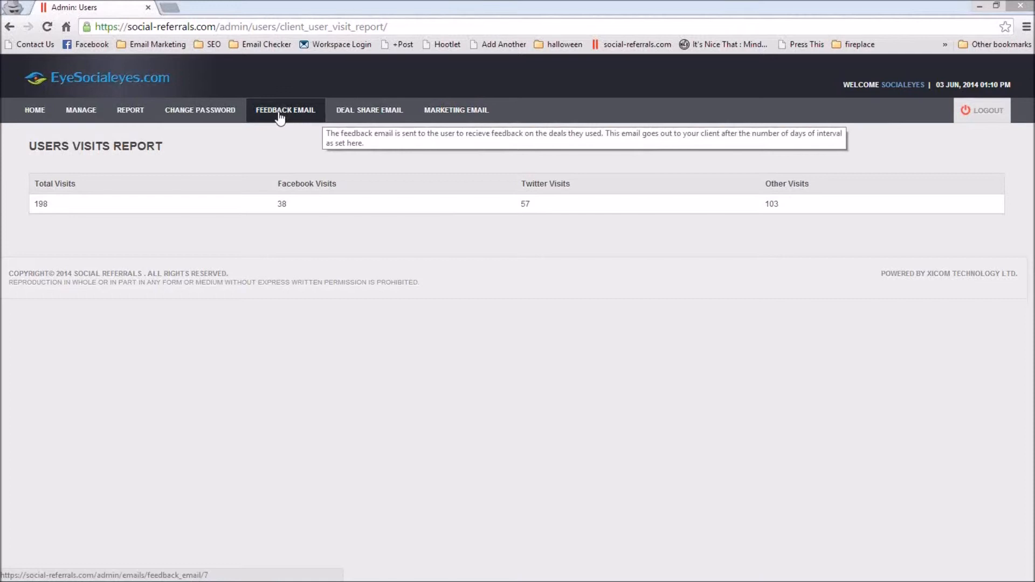
click(345, 115)
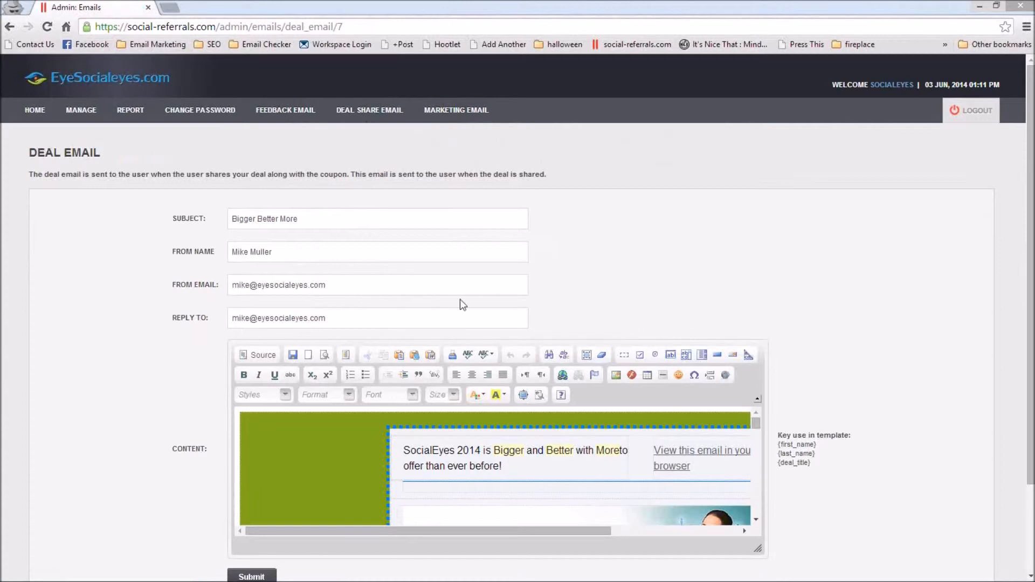
scroll(751, 305, down, 2)
scroll(752, 302, down, 6)
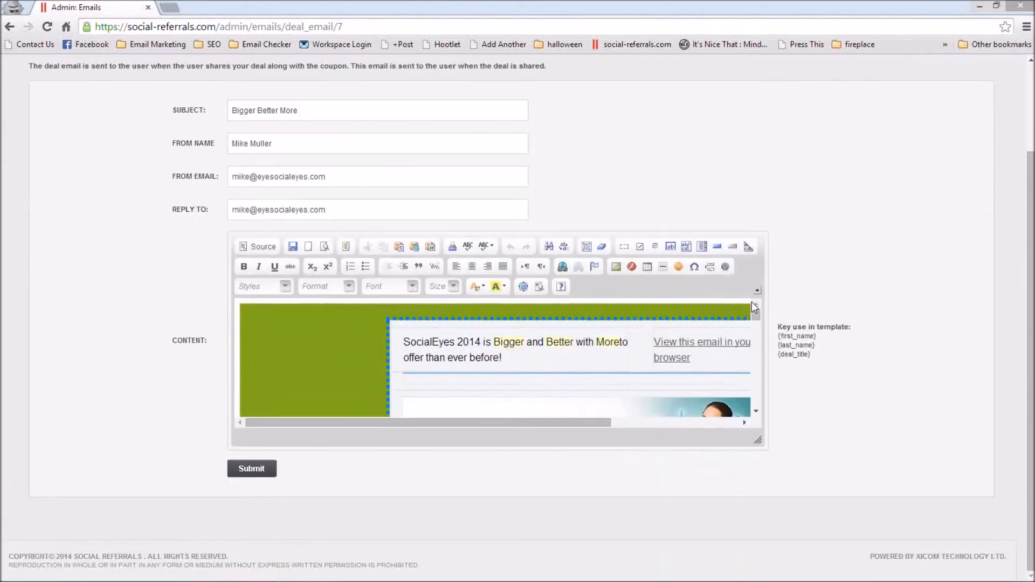
scroll(765, 386, down, 3)
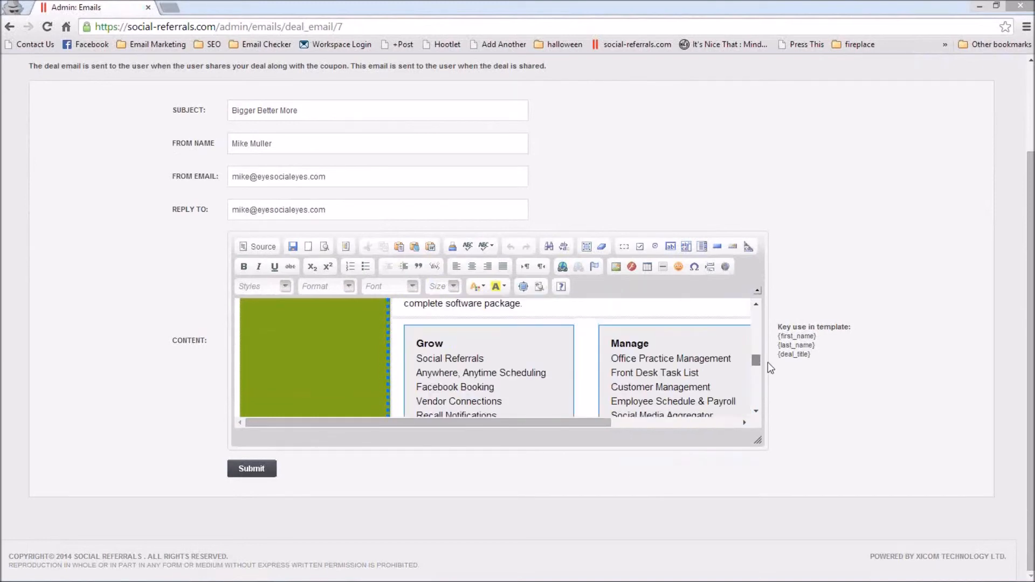
Step: Enlarge the content editor of the deal email and return to the beginning of the email content
scroll(767, 362, up, 3)
scroll(762, 448, up, 3)
drag(783, 475, 828, 545)
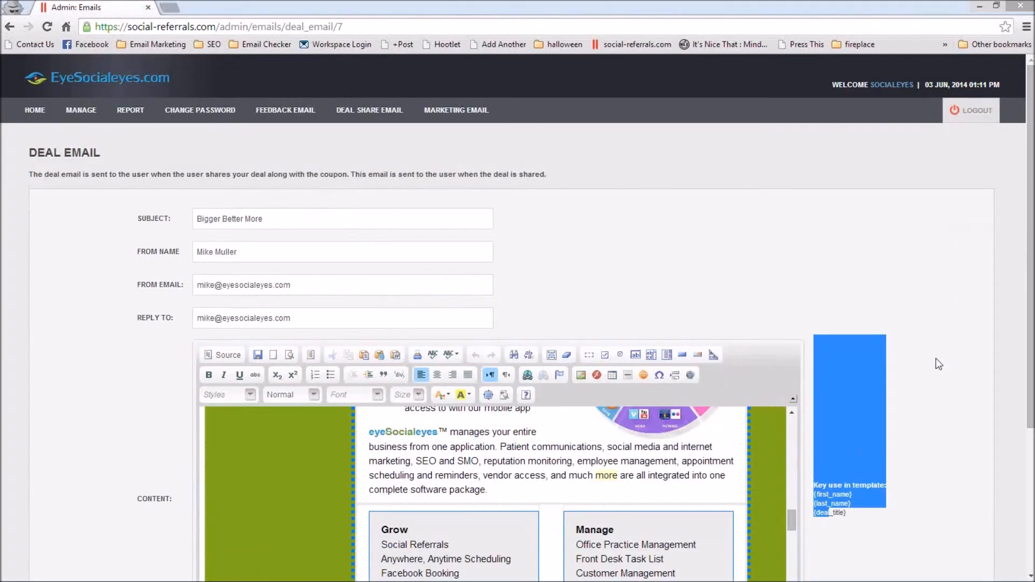
scroll(931, 362, down, 4)
drag(791, 309, 828, 211)
scroll(973, 268, up, 4)
drag(1028, 220, 1014, 305)
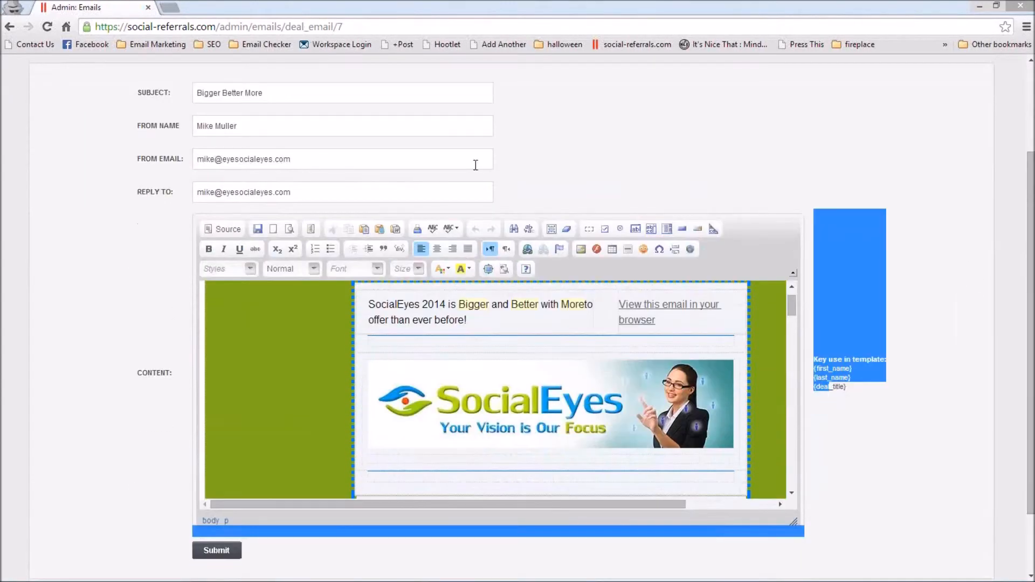
Step: Examine the deal email's template keys for first name, last name and deal title
click(216, 551)
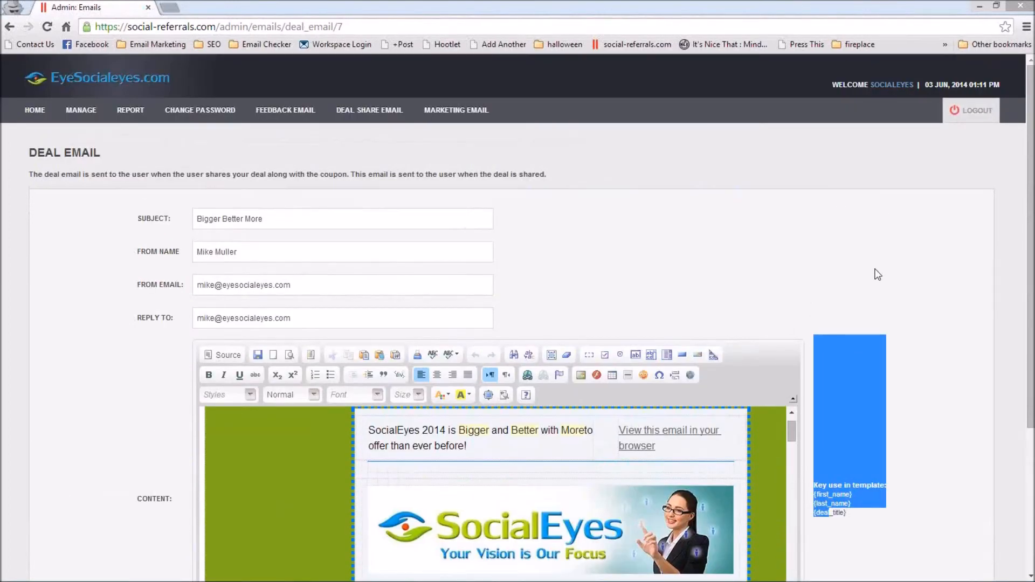
drag(1030, 269, 1032, 283)
scroll(938, 331, down, 3)
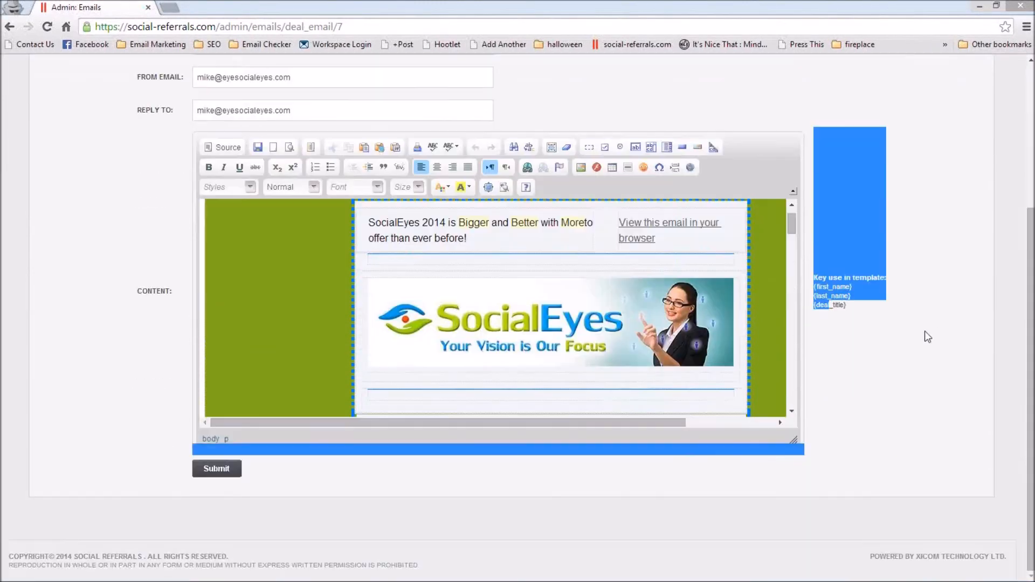
click(818, 281)
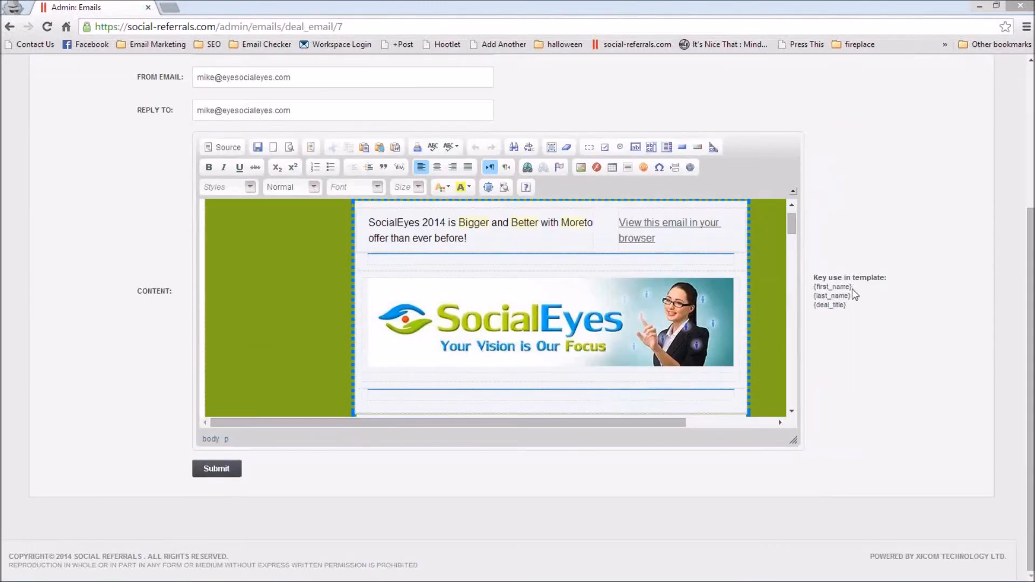
drag(853, 287, 812, 290)
click(911, 323)
scroll(885, 323, up, 4)
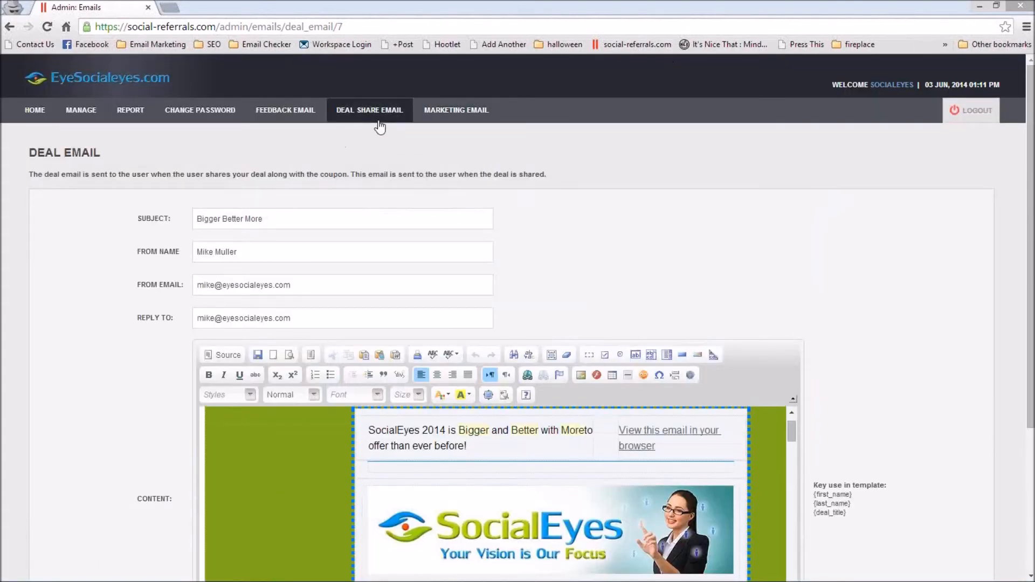
Step: Open the feedback email template and review its sending option, days interval and content
scroll(612, 115, down, 4)
scroll(612, 116, up, 4)
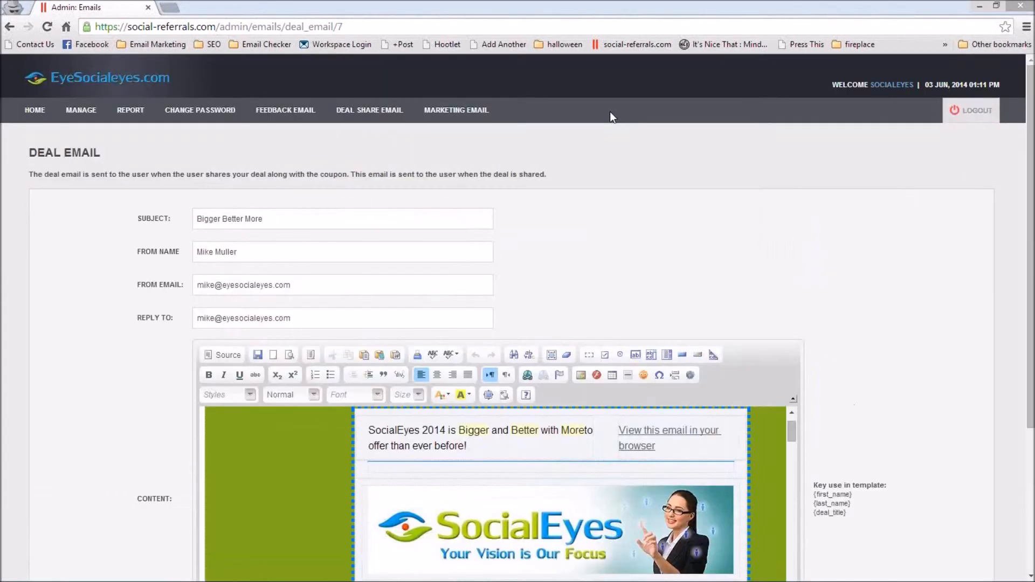
scroll(610, 112, down, 4)
scroll(801, 150, up, 4)
click(271, 114)
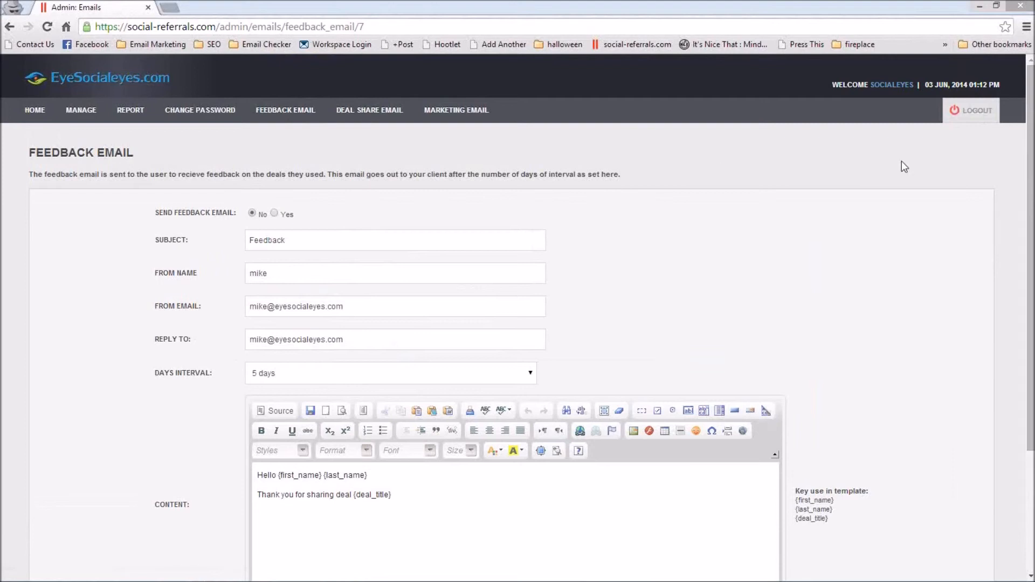
scroll(814, 198, down, 3)
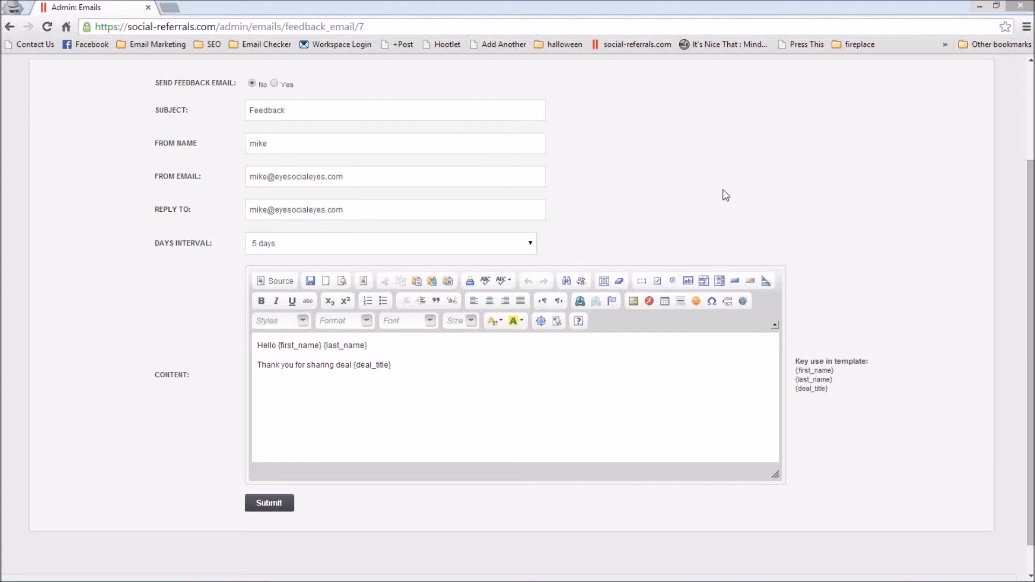
scroll(723, 190, up, 3)
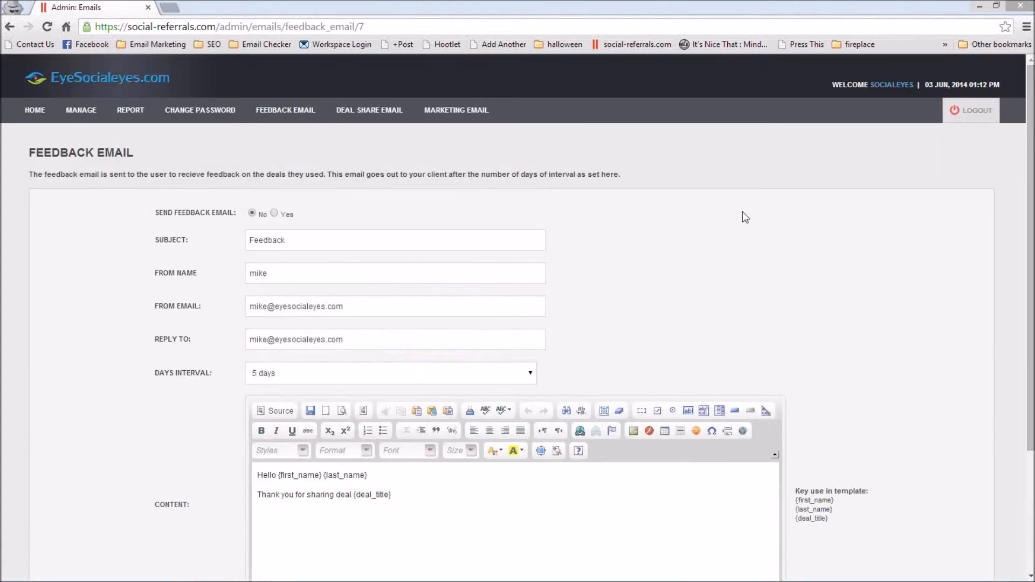
click(273, 214)
Step: Open the form for creating a marketing email and review its recipients, fields and content editor
mouse_move(456, 122)
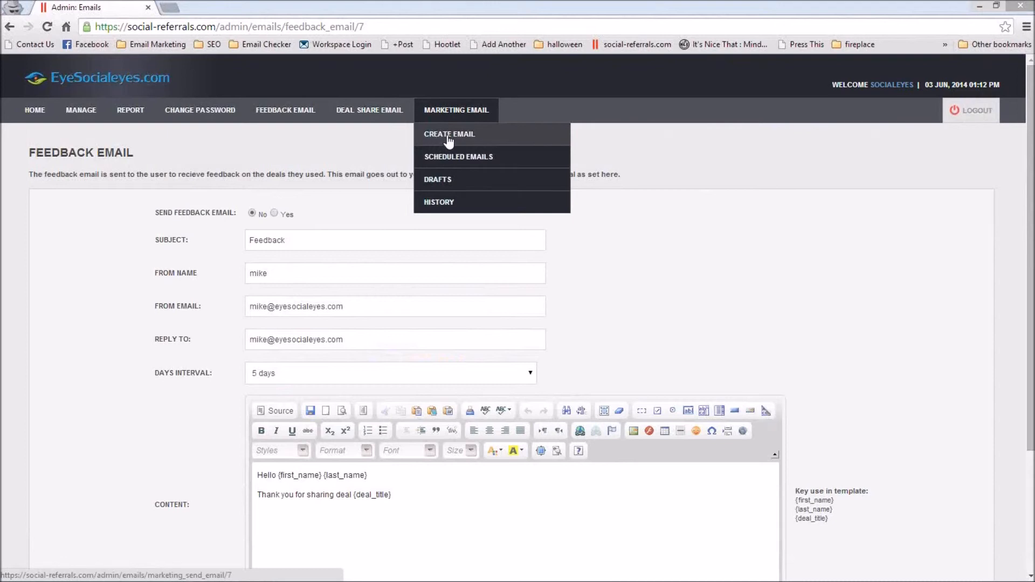
click(448, 138)
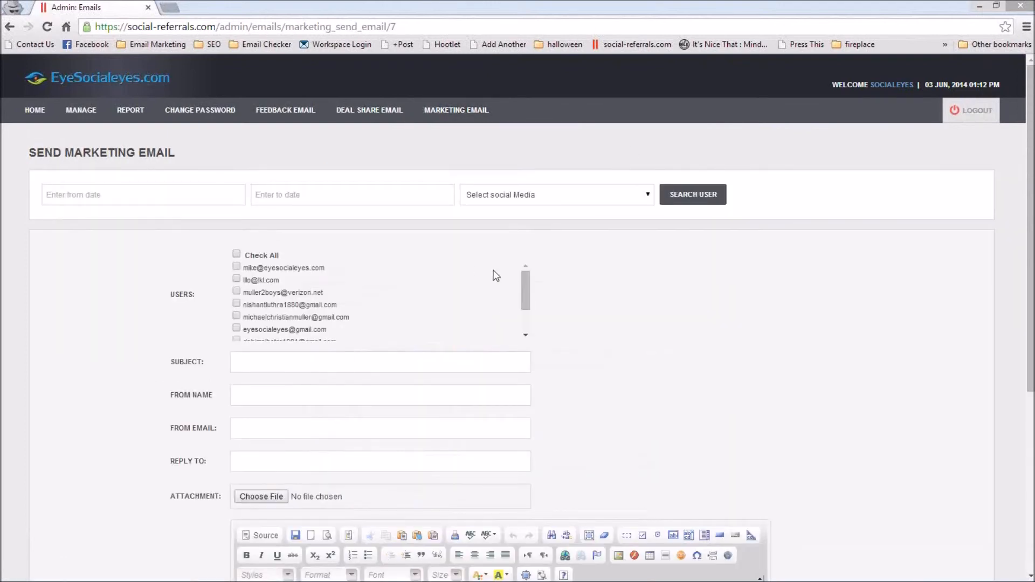
mouse_move(528, 281)
mouse_down()
mouse_move(530, 309)
mouse_move(526, 274)
mouse_up()
scroll(602, 300, down, 2)
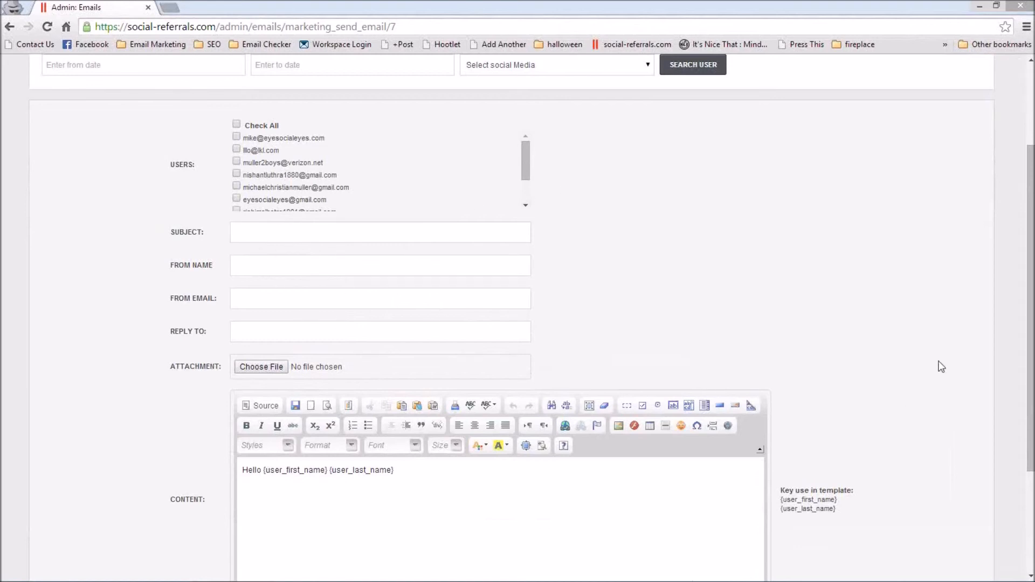
scroll(765, 331, down, 2)
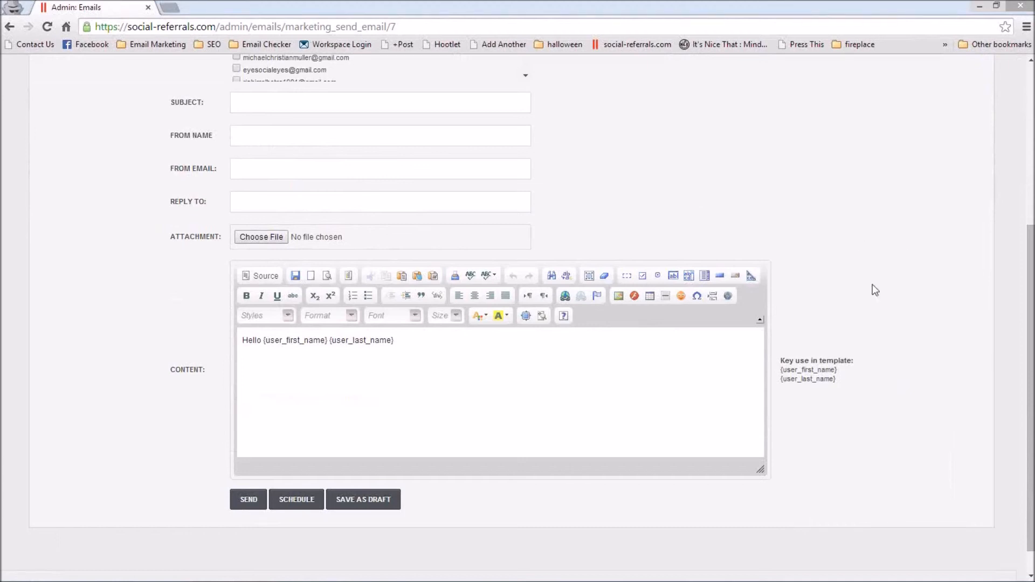
Step: Show the schedule date and time options for the marketing email, and close them without saving
click(296, 500)
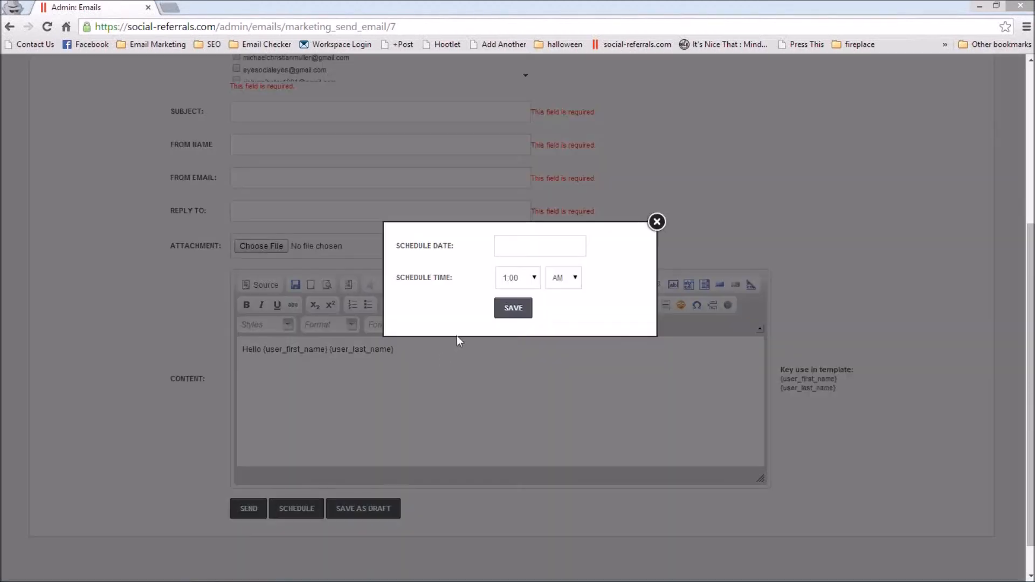
click(528, 246)
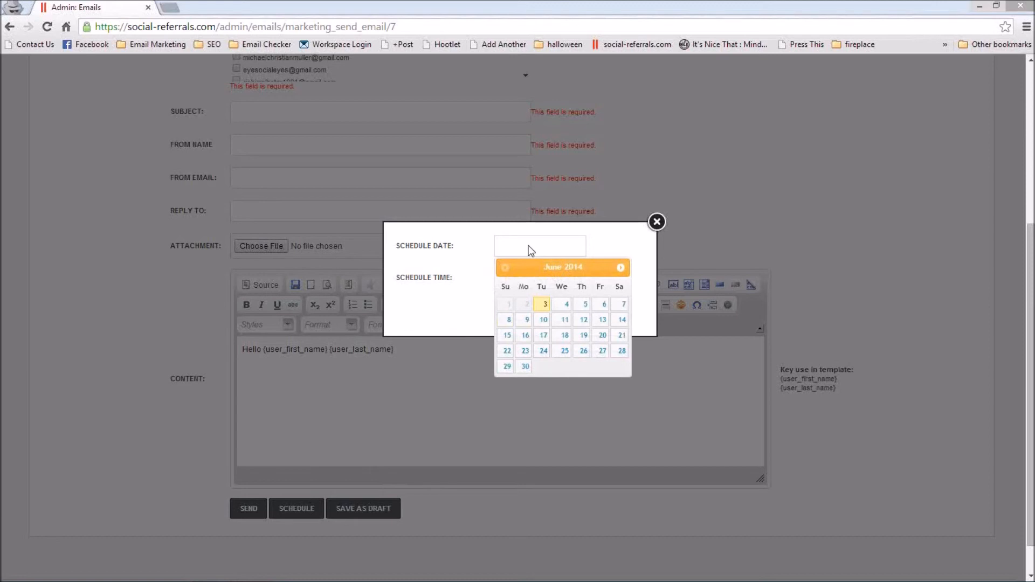
click(613, 249)
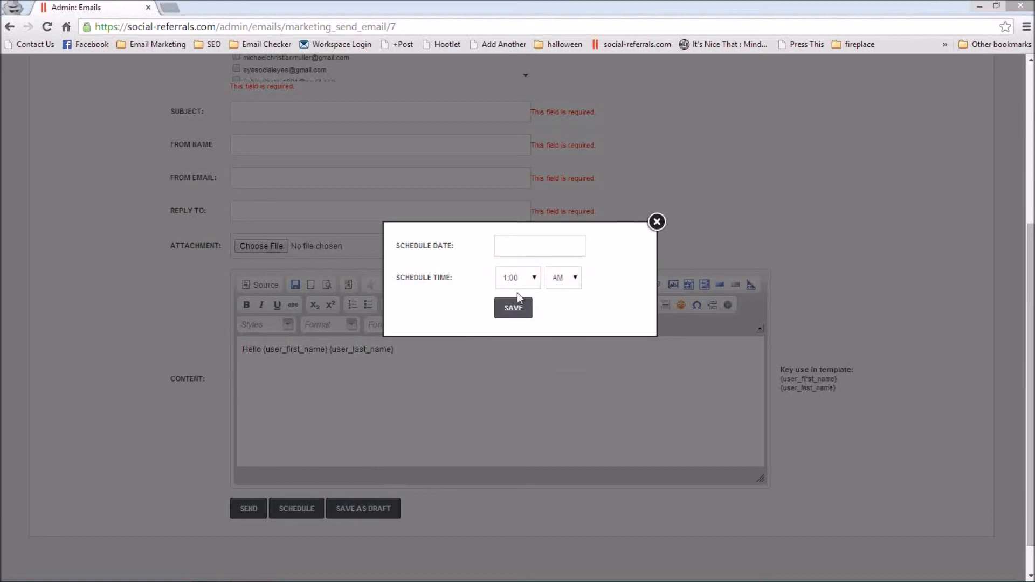
click(657, 221)
Step: Select all users as recipients of the marketing email
scroll(749, 360, up, 5)
scroll(749, 361, down, 1)
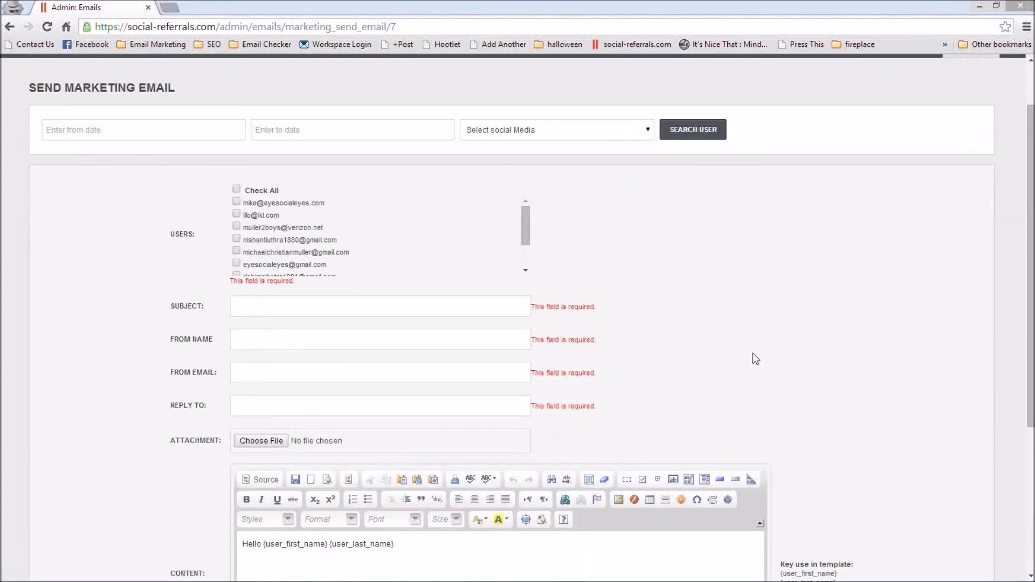
scroll(719, 182, down, 3)
scroll(718, 182, up, 3)
click(236, 188)
drag(526, 232, 532, 211)
Step: Show the from-date calendar of the user search and set the social media filter to Twitter
click(192, 131)
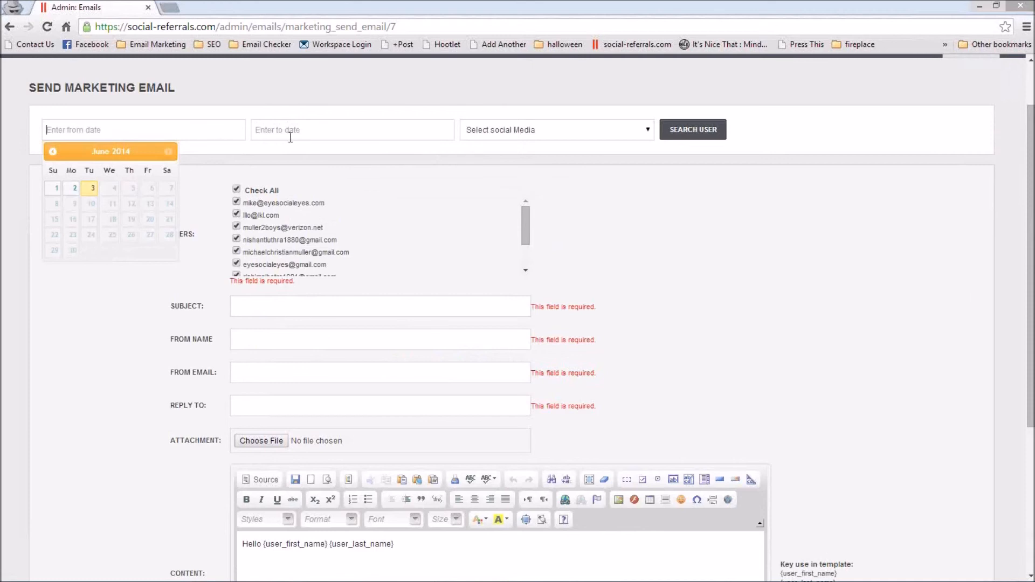
click(611, 147)
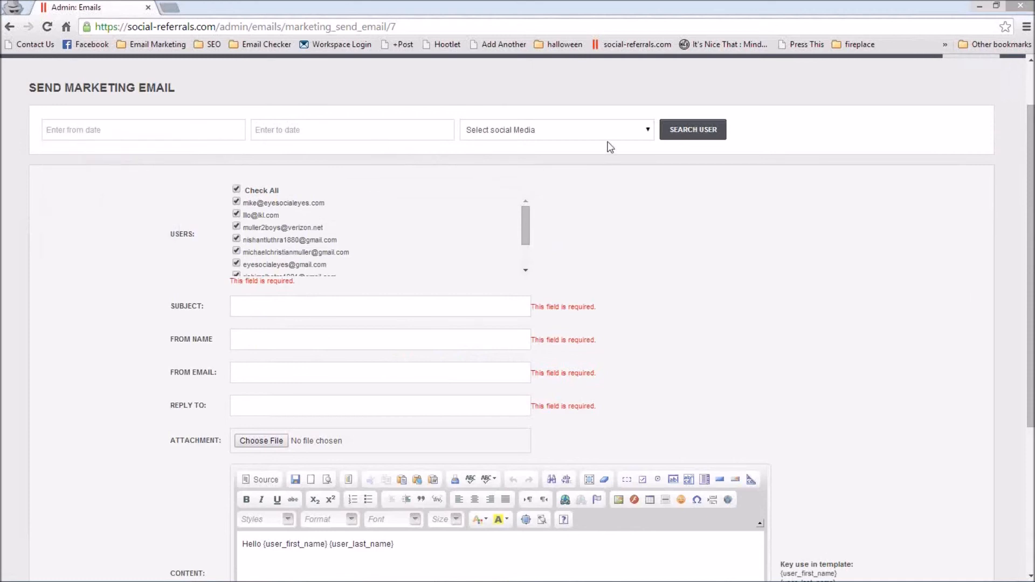
click(612, 132)
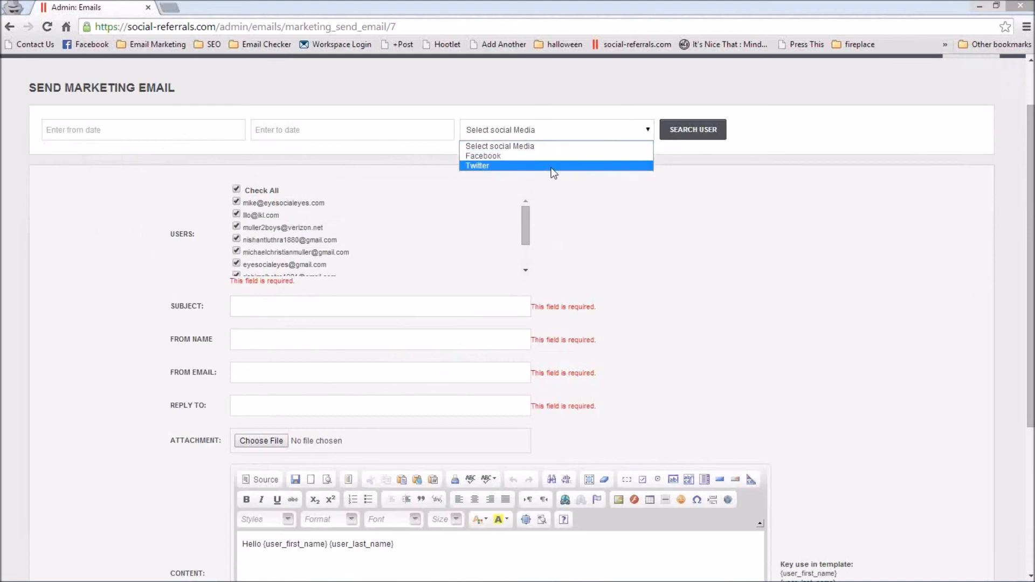
click(759, 263)
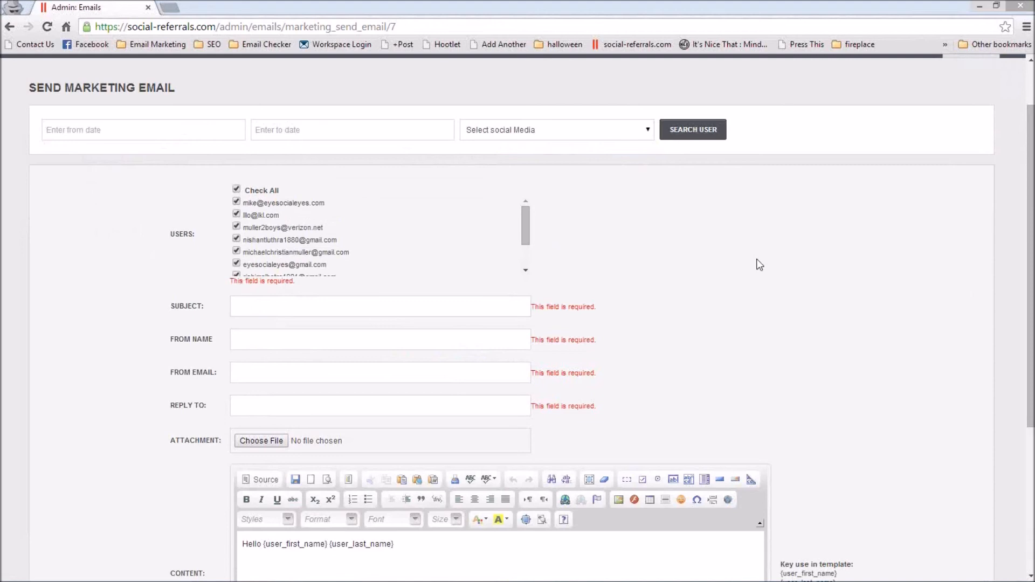
click(635, 130)
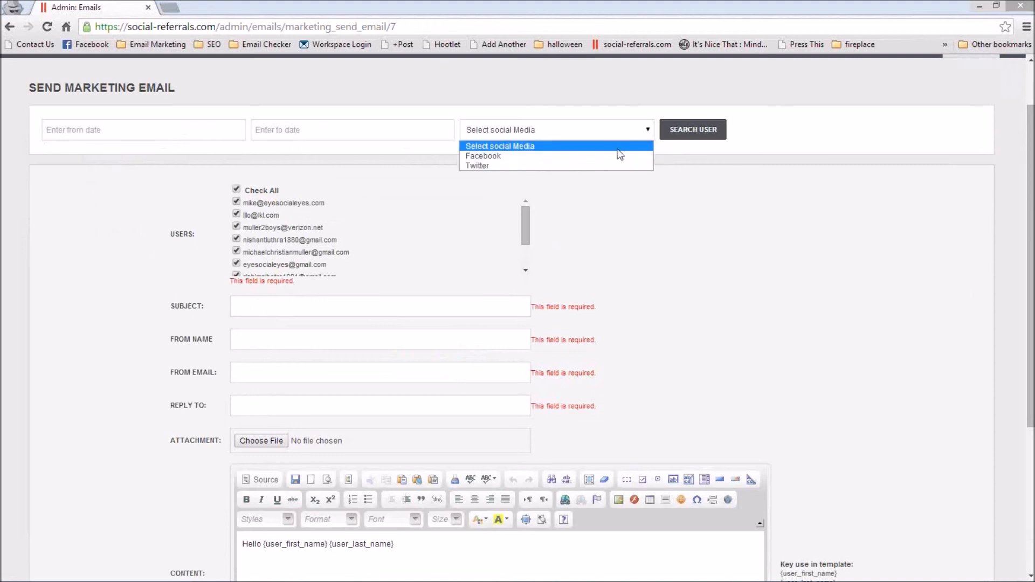
click(620, 164)
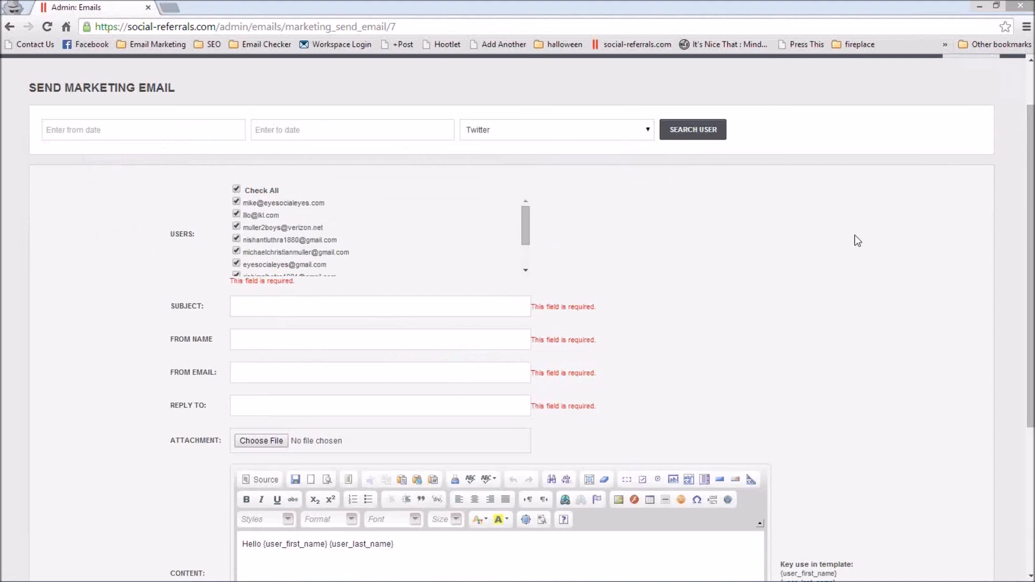
Step: Open the marketing email history
scroll(863, 238, up, 2)
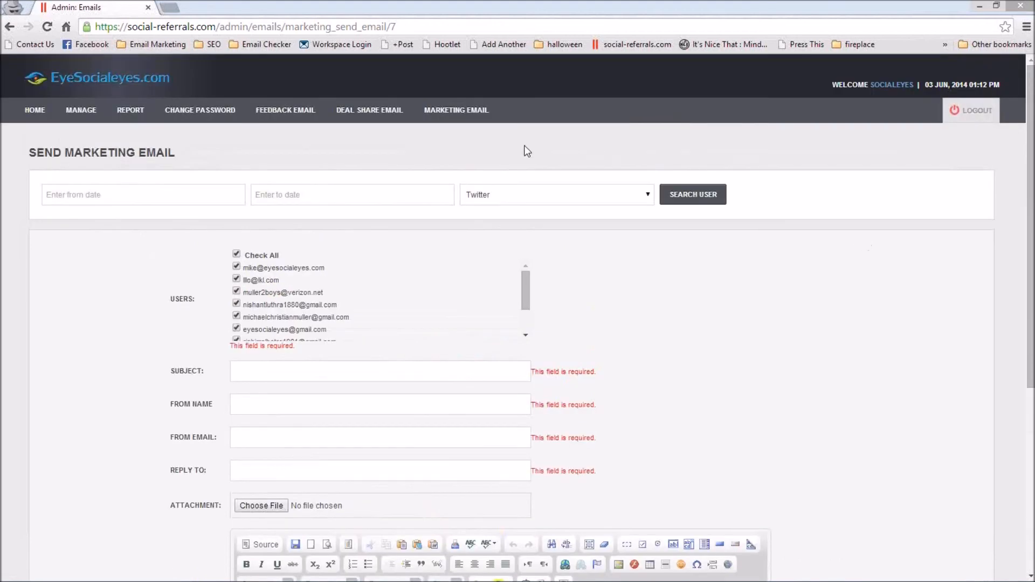
mouse_move(456, 110)
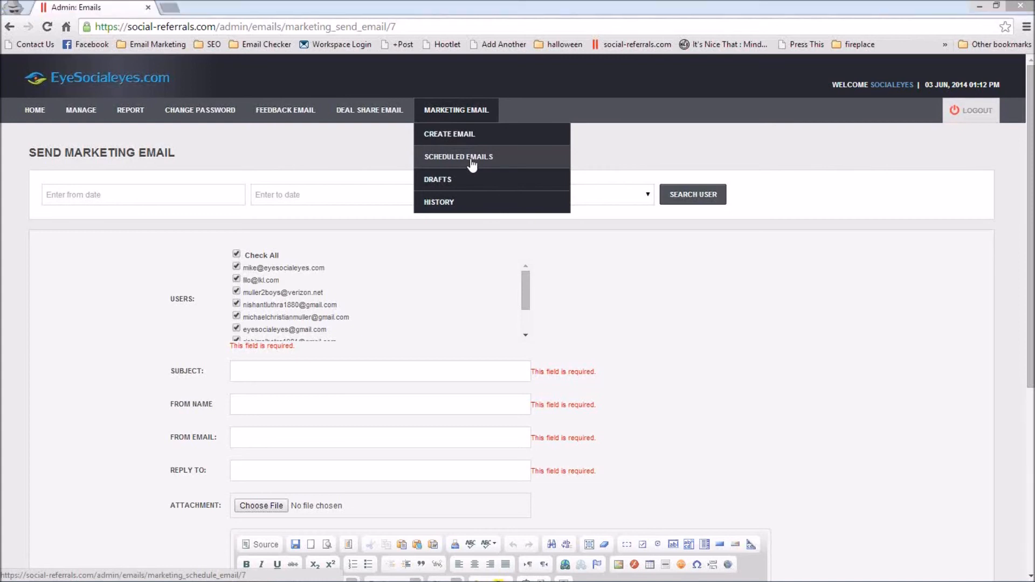
click(470, 205)
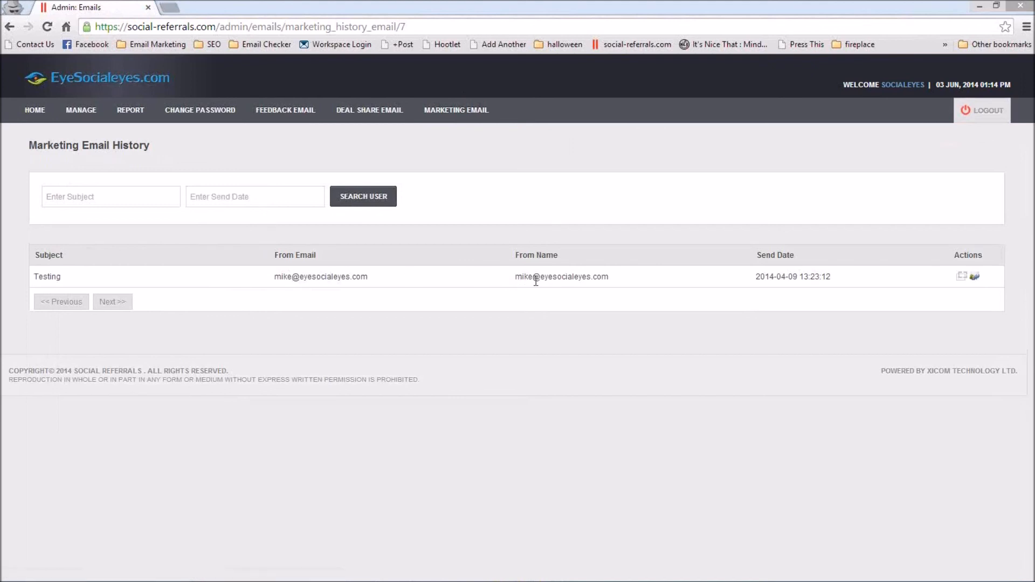
Step: Resend the "Testing" marketing email and view the users list of the new send
click(974, 277)
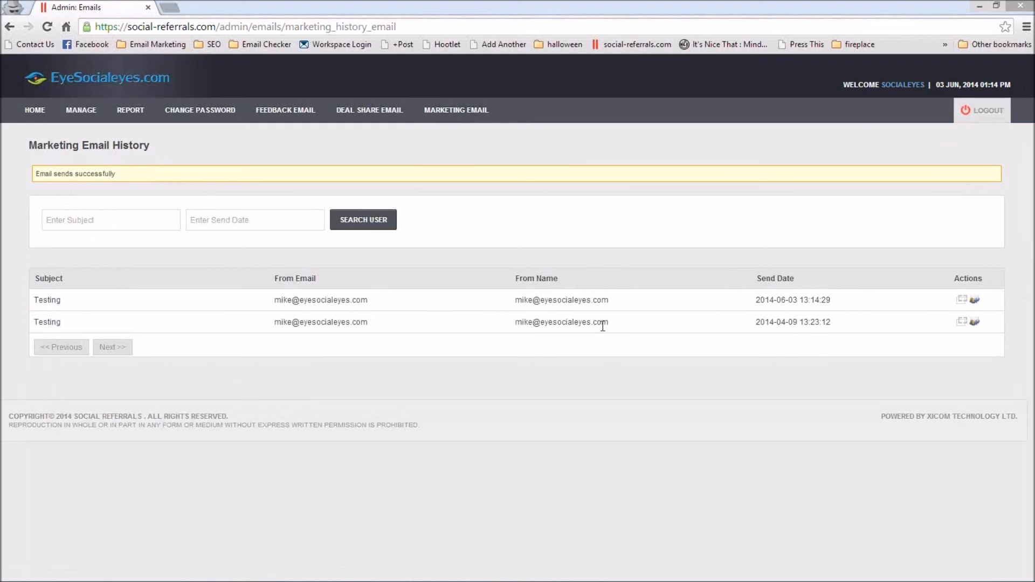
click(962, 300)
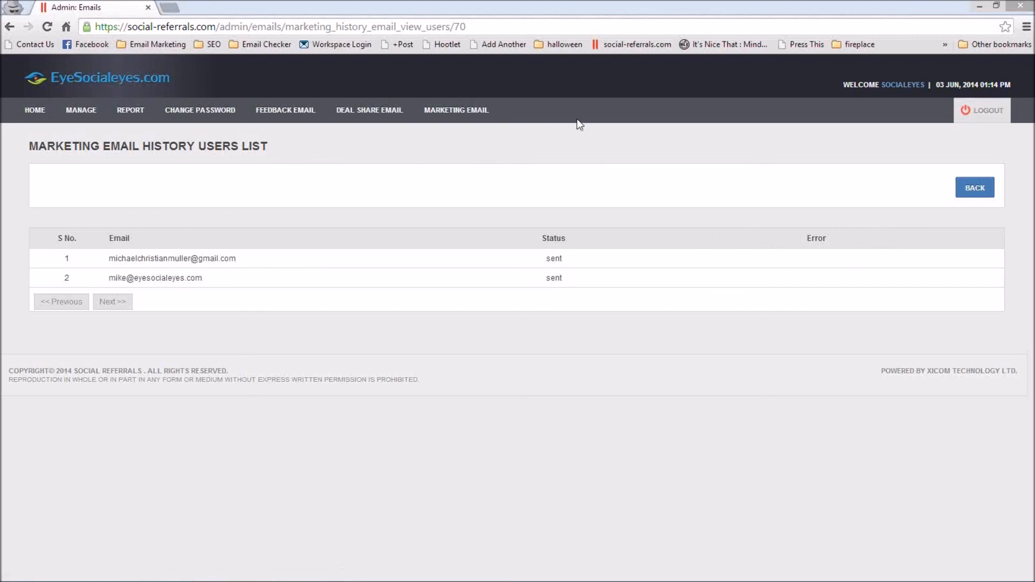
mouse_move(81, 112)
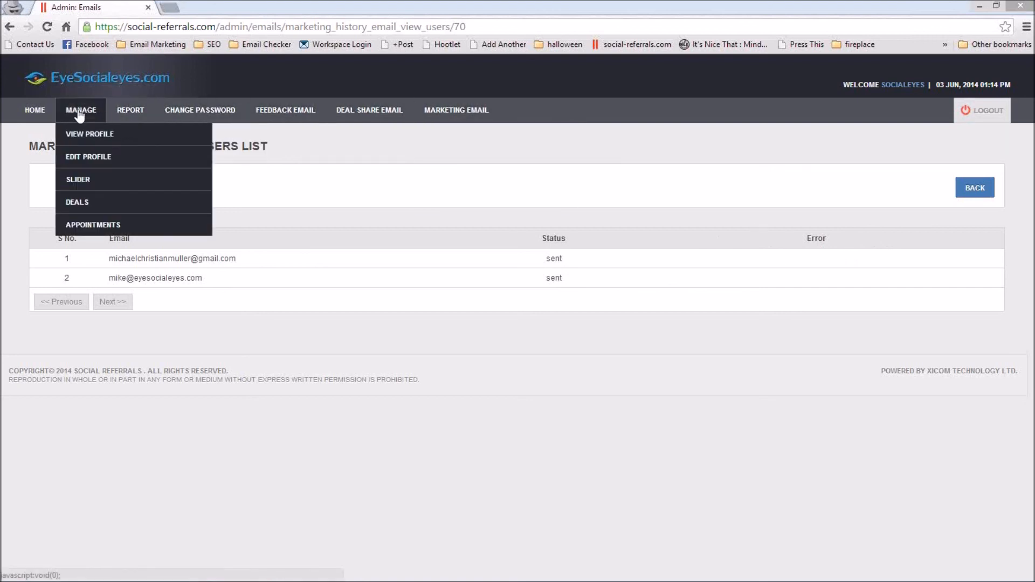